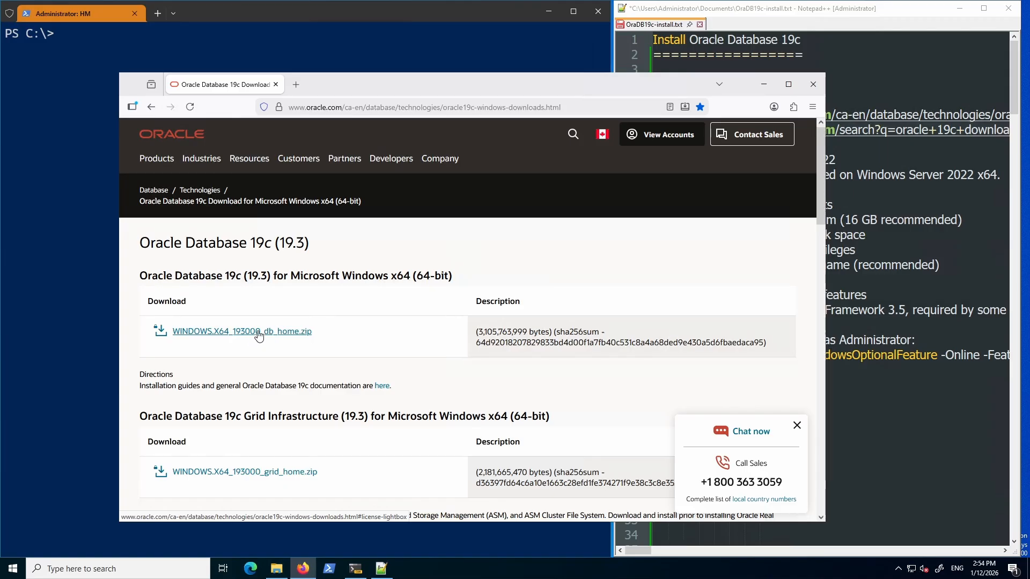
Widen the Downloads window to show WINDOWS.X64_193000_db_home.zip at 3,032,973 KB, then minimize it.
mouse_move(278, 574)
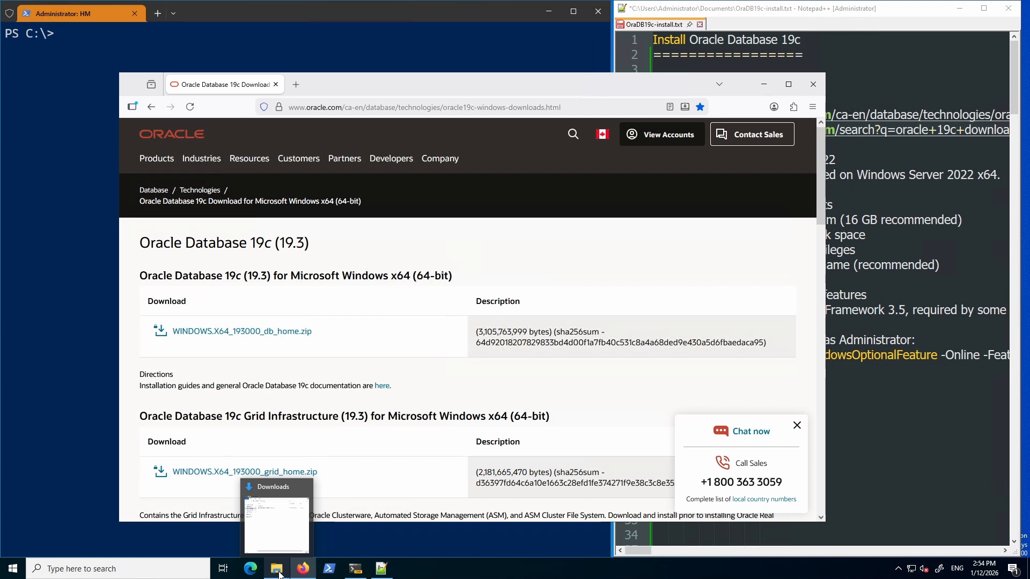
click(279, 575)
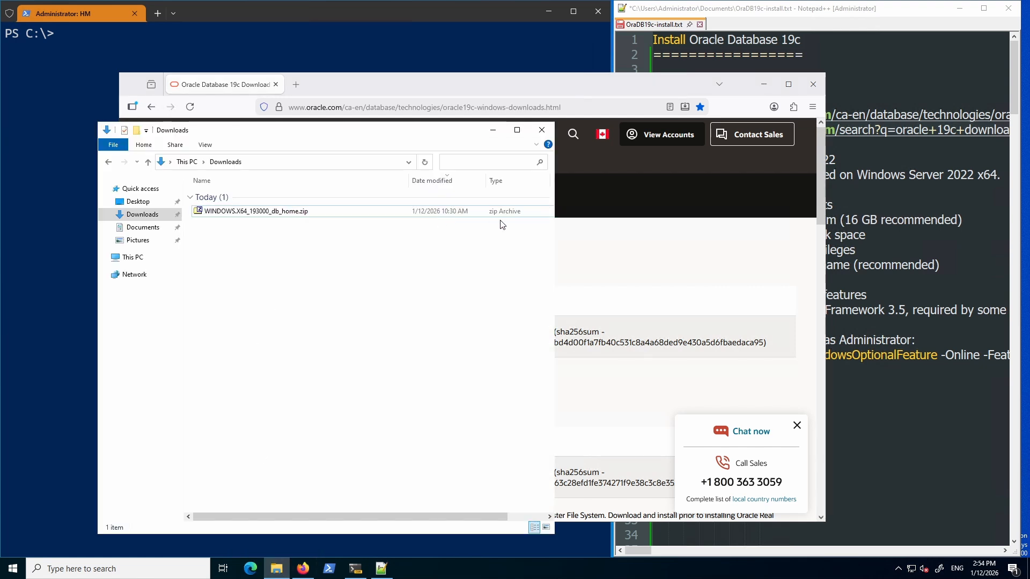
drag(555, 232, 730, 244)
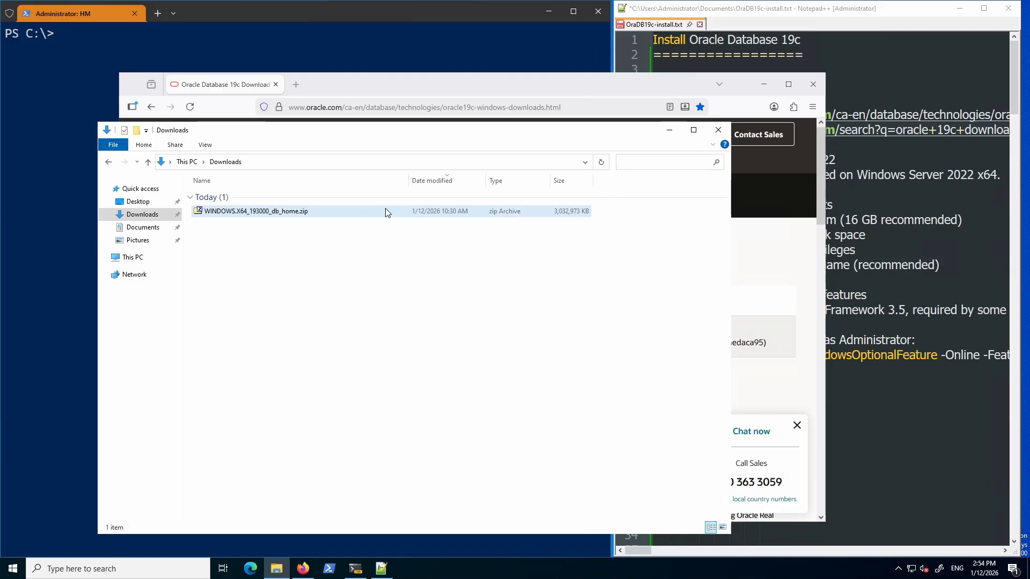
click(669, 130)
Highlight the Windows Server 2022 requirements: 8 GB RAM, free disk space, static IP, .NET Framework 3.5.
click(763, 85)
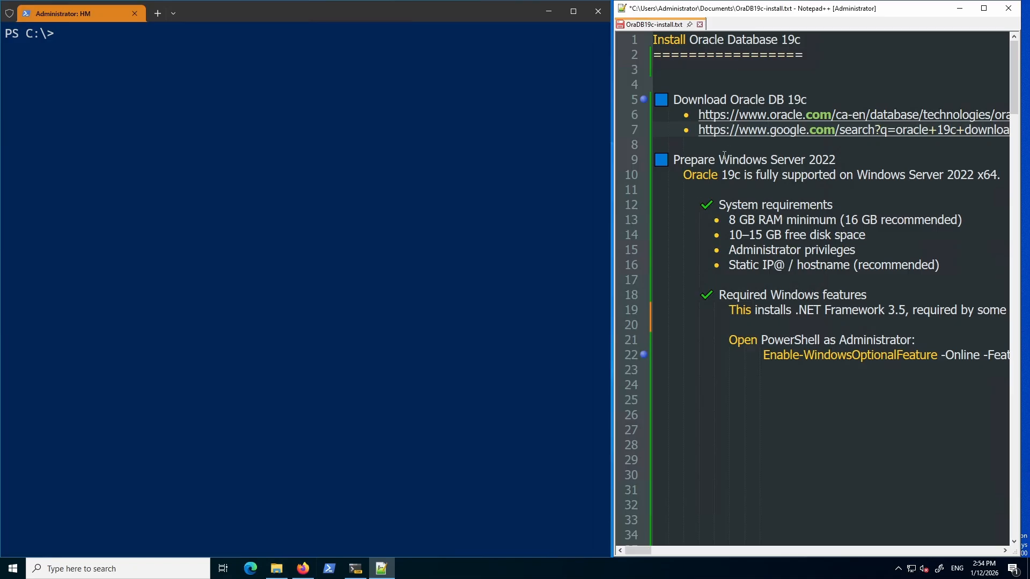
drag(672, 160, 836, 160)
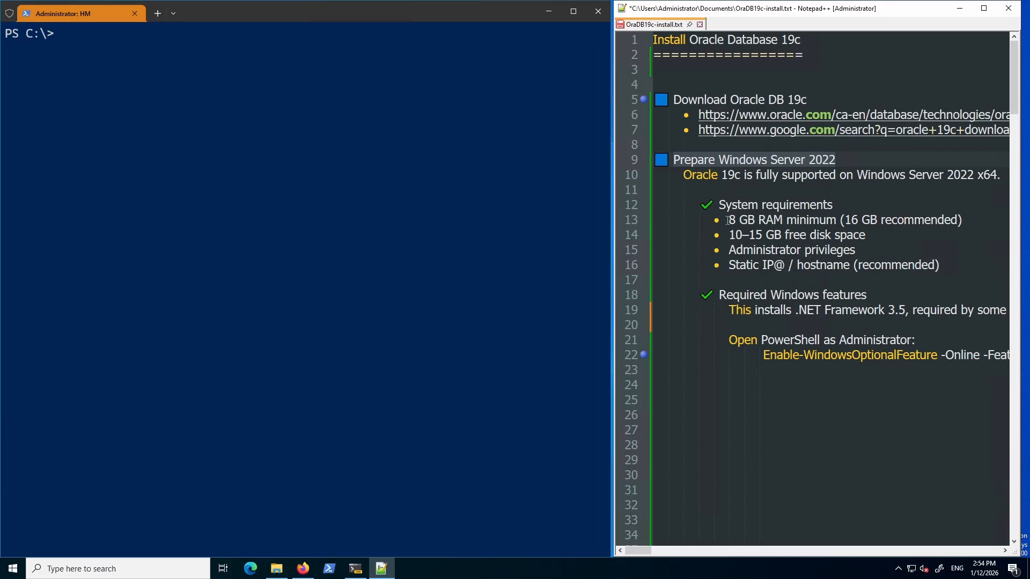
drag(728, 220, 788, 221)
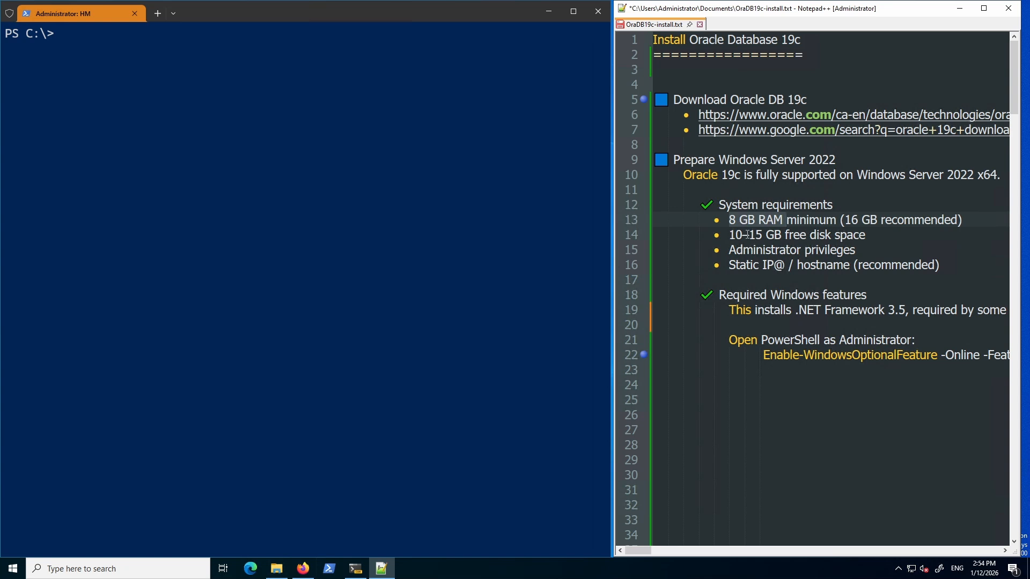
drag(824, 235, 858, 234)
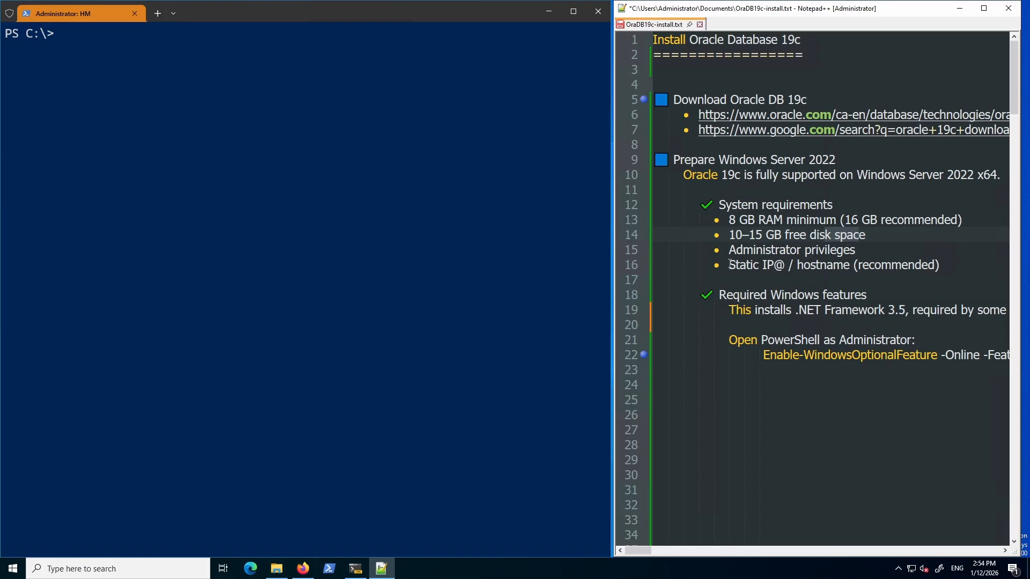
drag(729, 264, 850, 266)
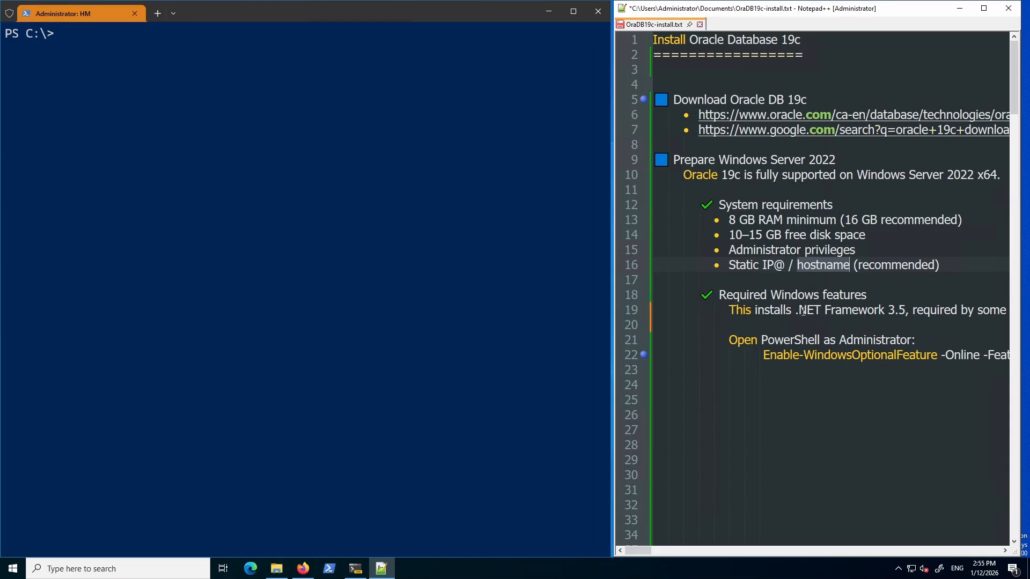
drag(797, 310, 905, 311)
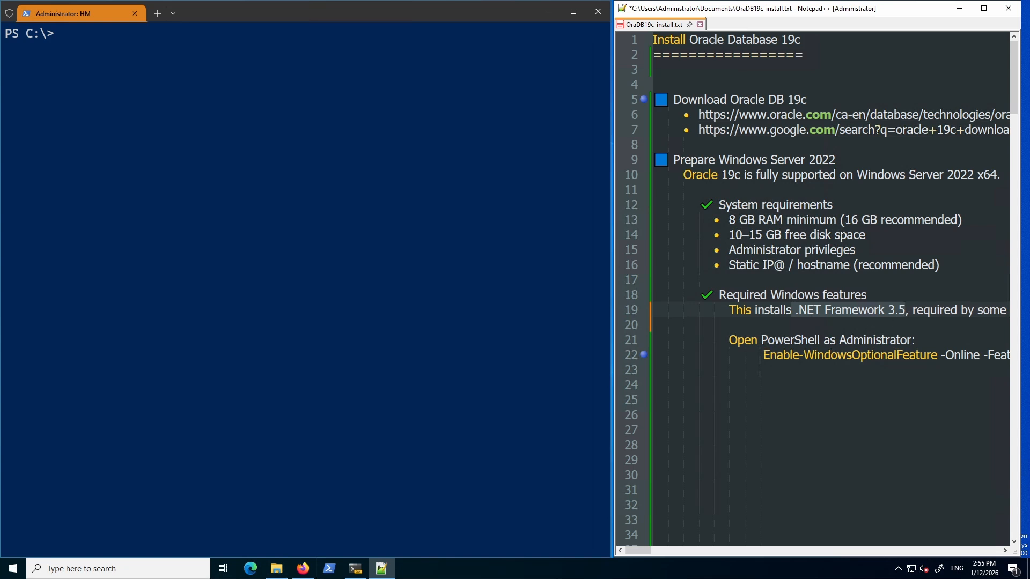
Copy line 22's command, Enable-WindowsOptionalFeature -Online -FeatureName NetFx3.
drag(764, 355, 998, 355)
right_click(948, 355)
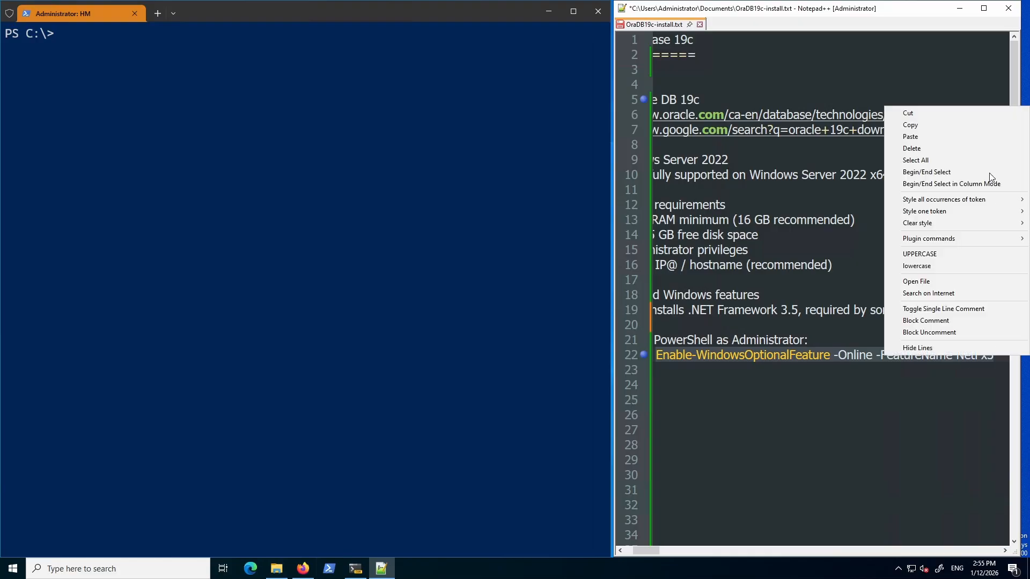
click(927, 123)
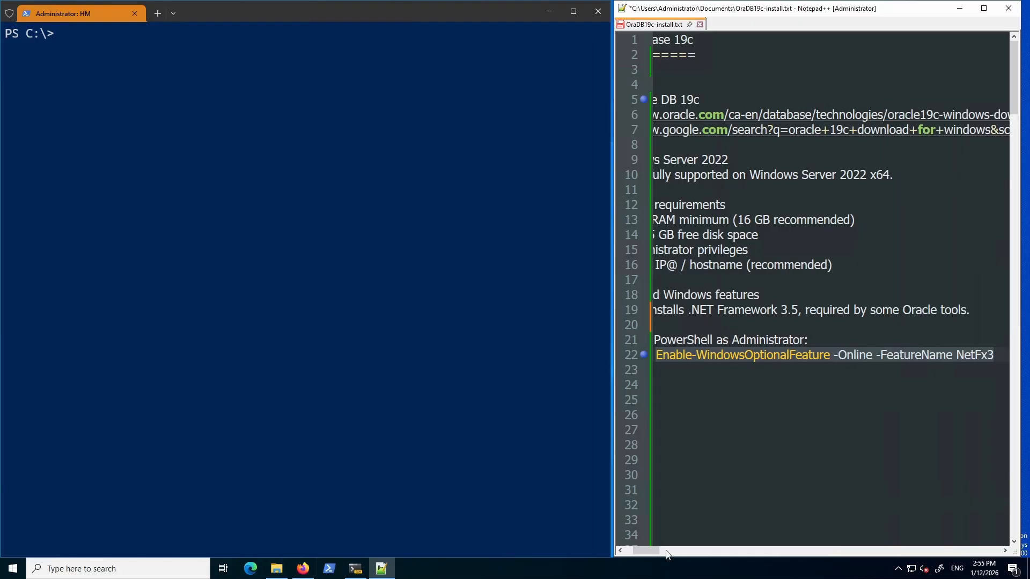
drag(655, 550, 656, 548)
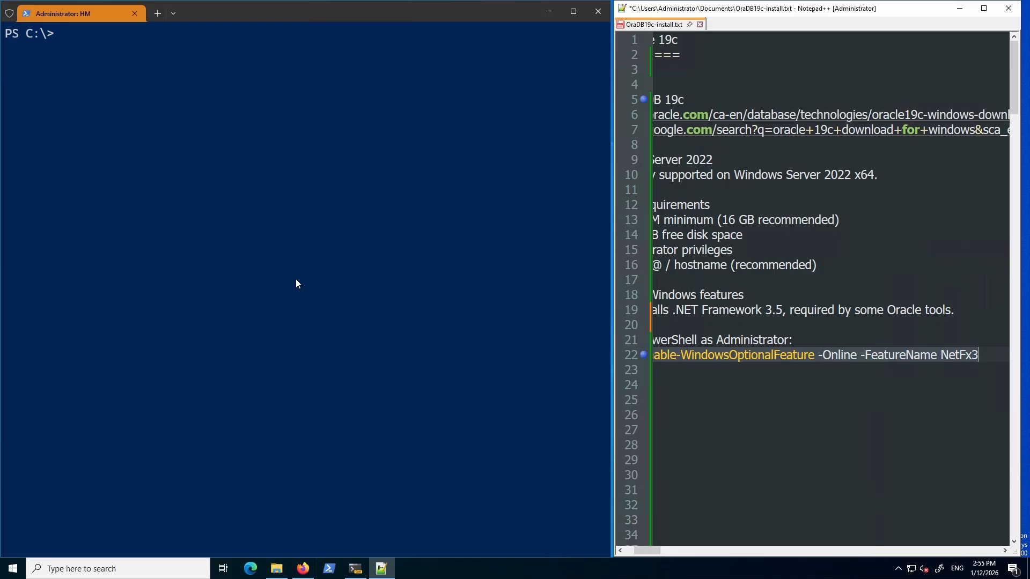
Run the pasted NetFx3 Enable-WindowsOptionalFeature command in PowerShell; it fails because parent features are disabled.
click(178, 156)
key(ctrl+v)
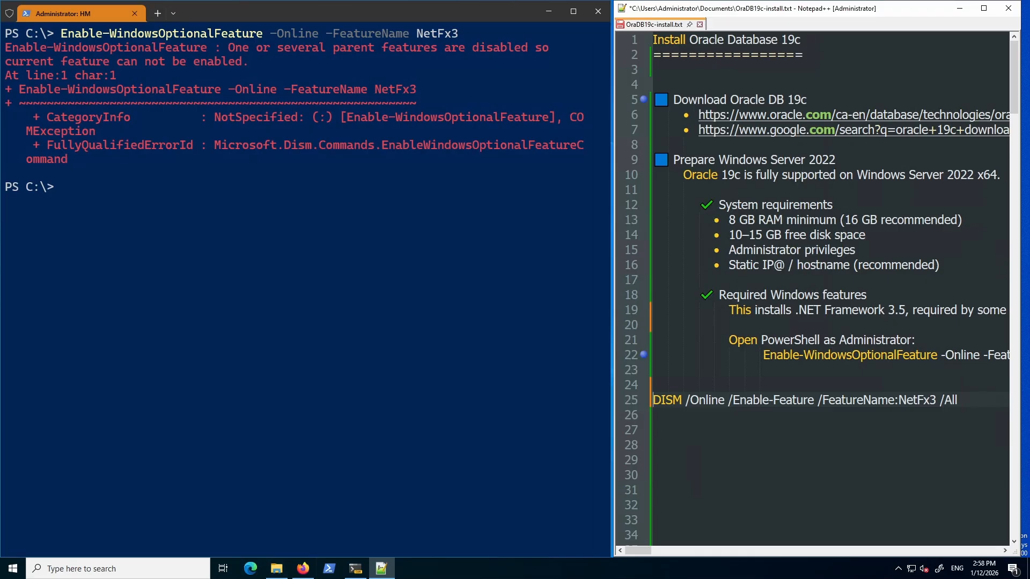
key(alt+Tab)
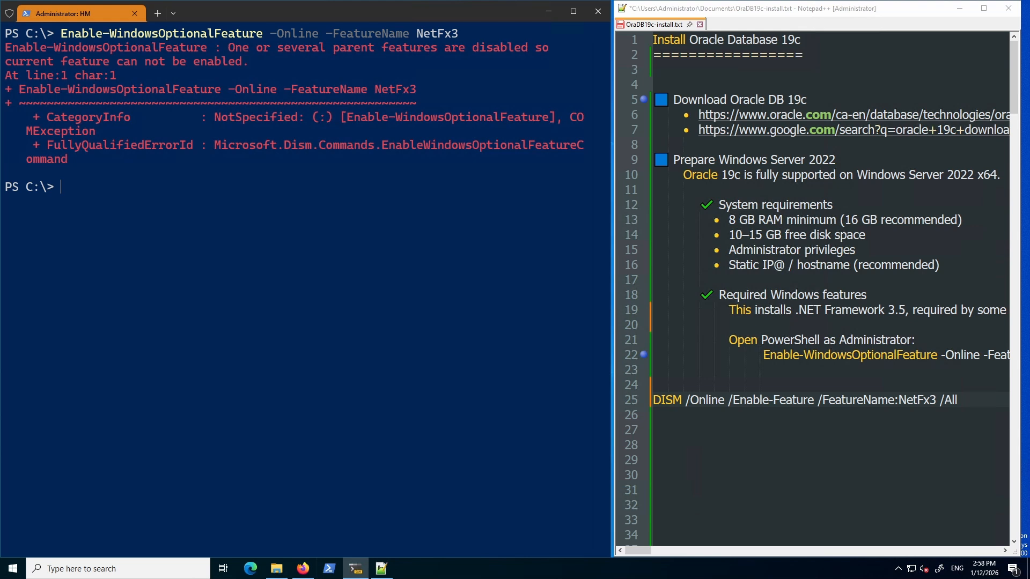
Run line 25's DISM /Online /Enable-Feature /FeatureName:NetFx3 /All in PowerShell, completing at 100%.
click(985, 401)
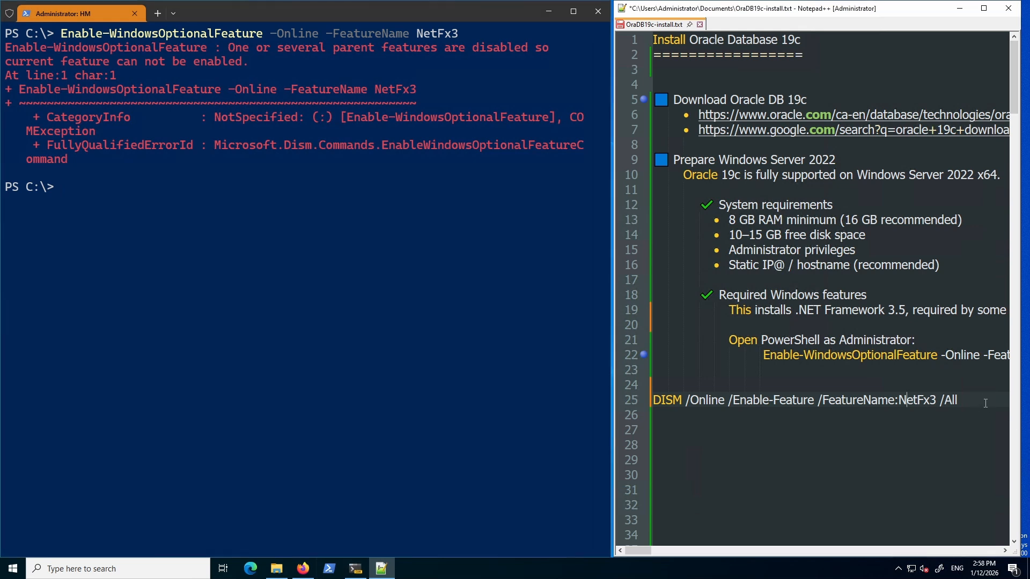
drag(986, 401, 619, 396)
right_click(706, 403)
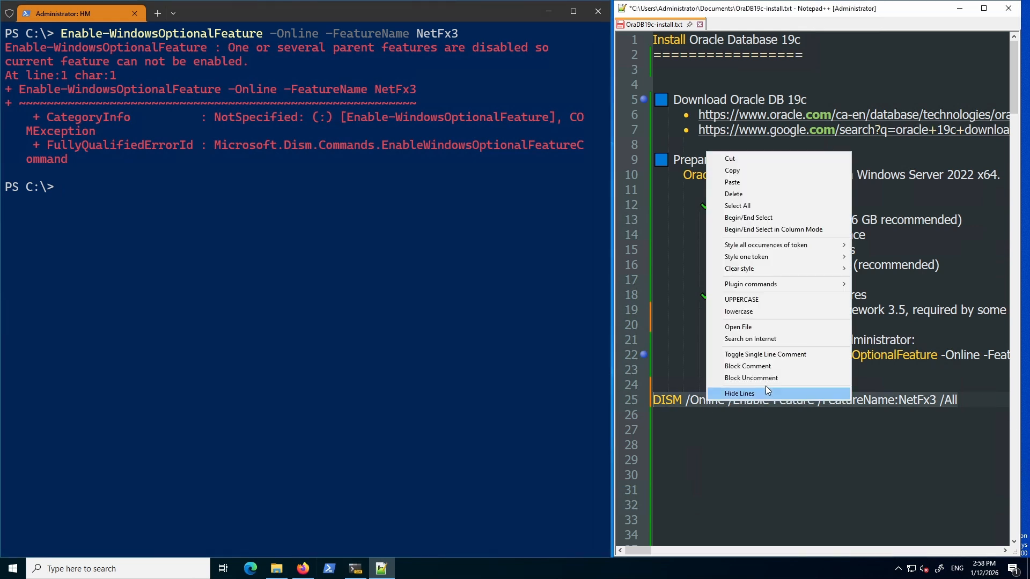
click(744, 169)
click(131, 208)
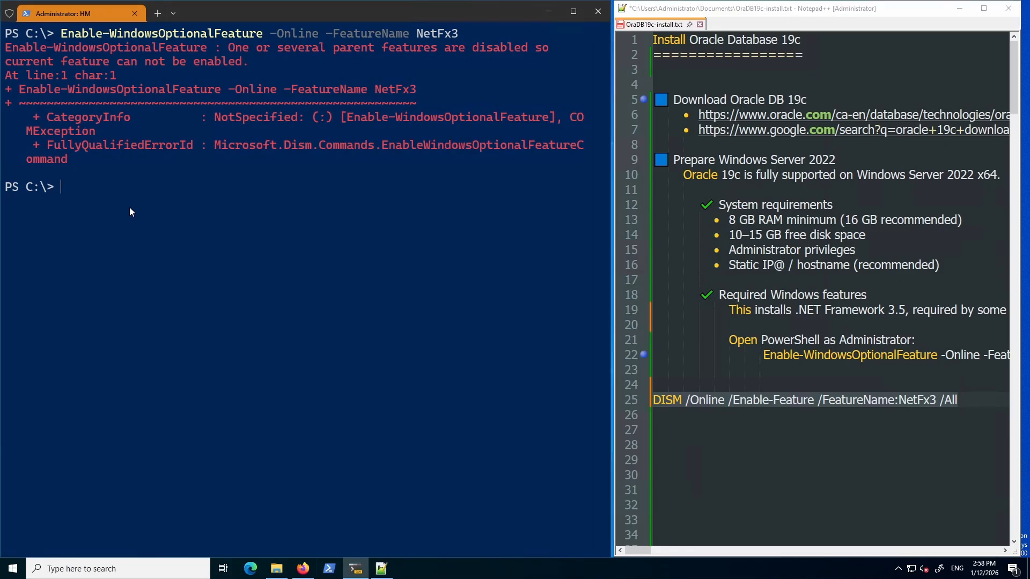
key(ctrl+v)
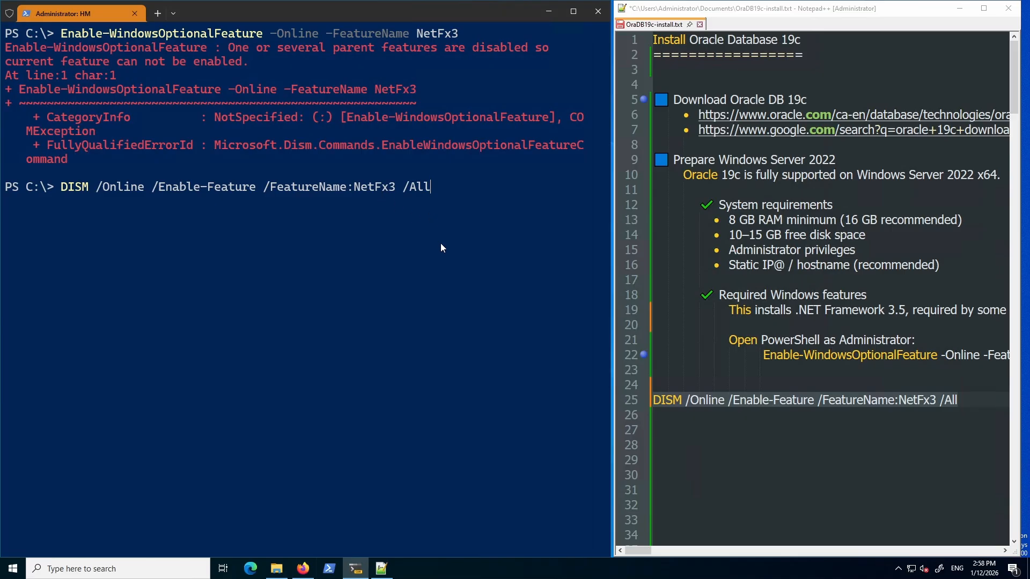
key(Return)
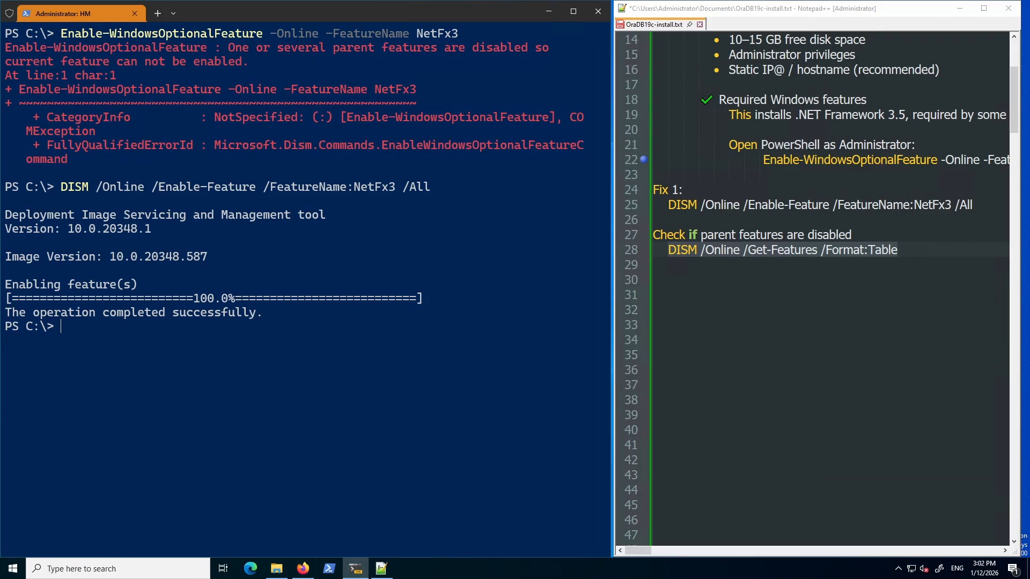
Run DISM /Online /Get-Features /Format:Table and highlight the NetFx3 row showing Enabled.
text(DISM /Online /Get-Features /Format:Table)
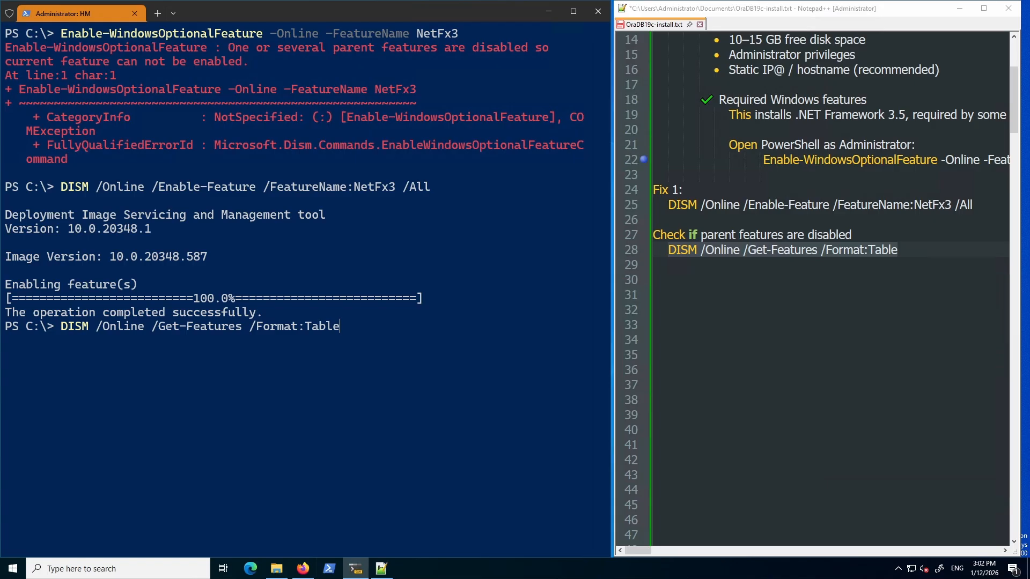
key(Return)
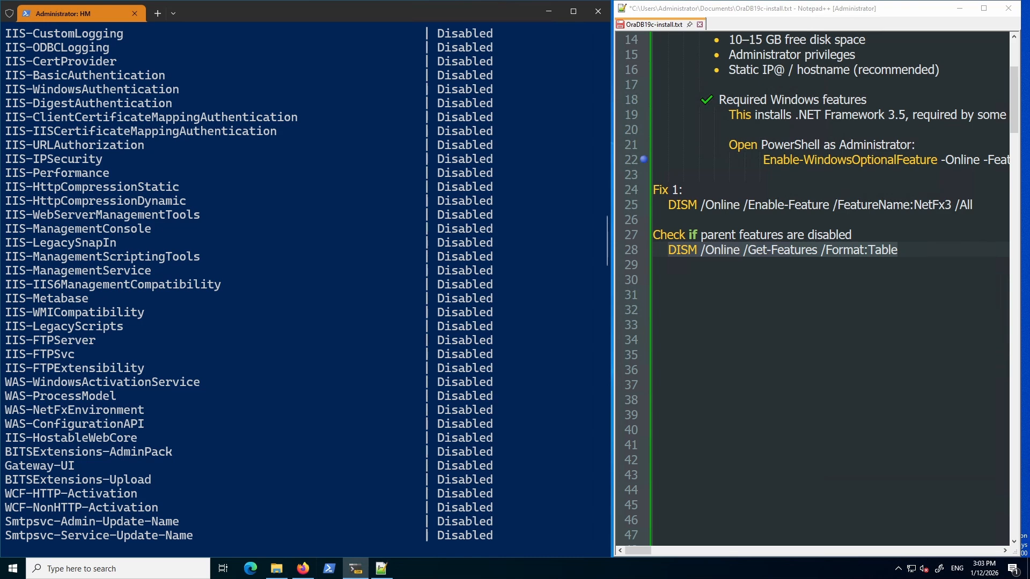
scroll(239, 259, down, 7)
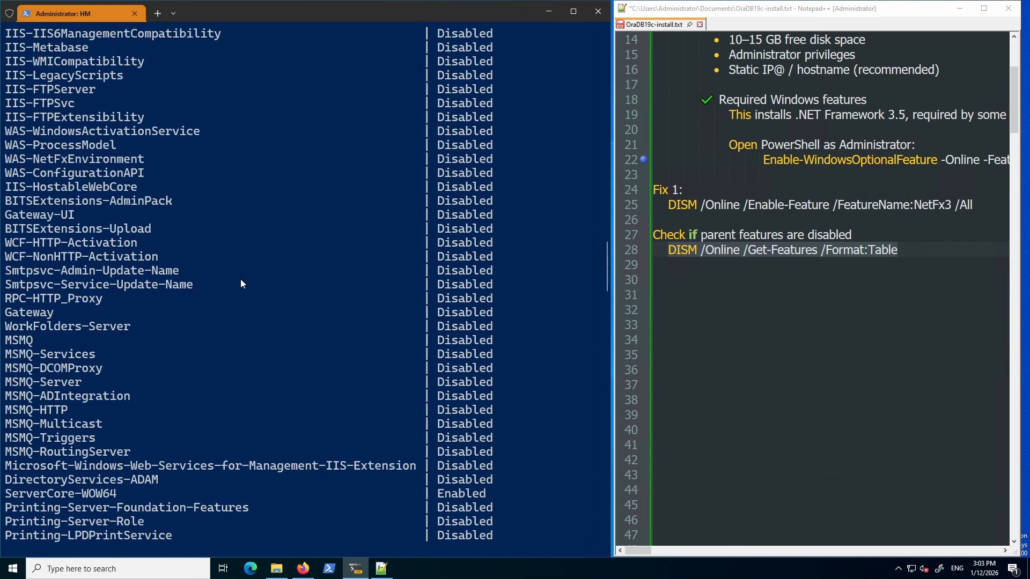
scroll(241, 279, down, 6)
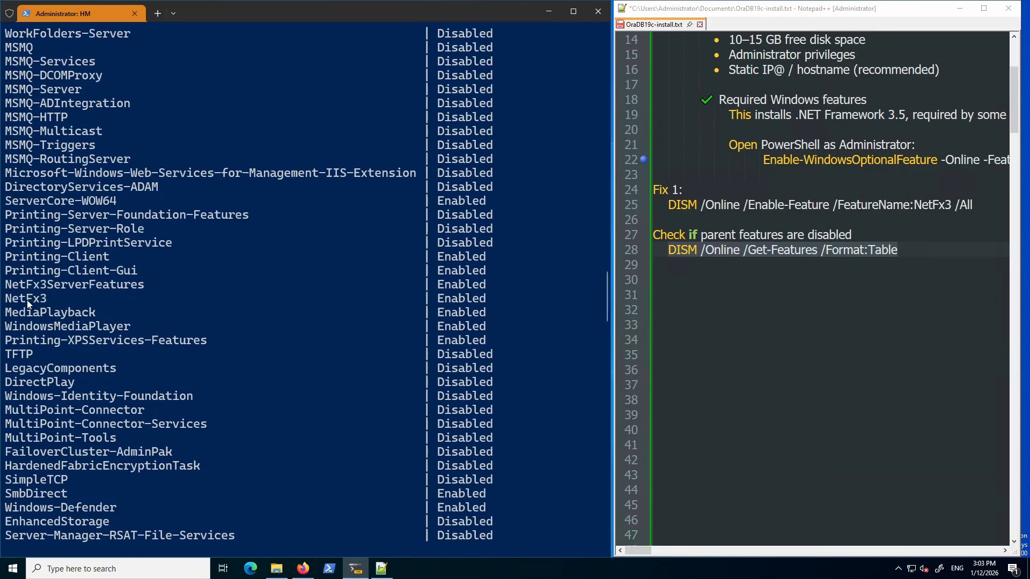
drag(5, 300, 487, 302)
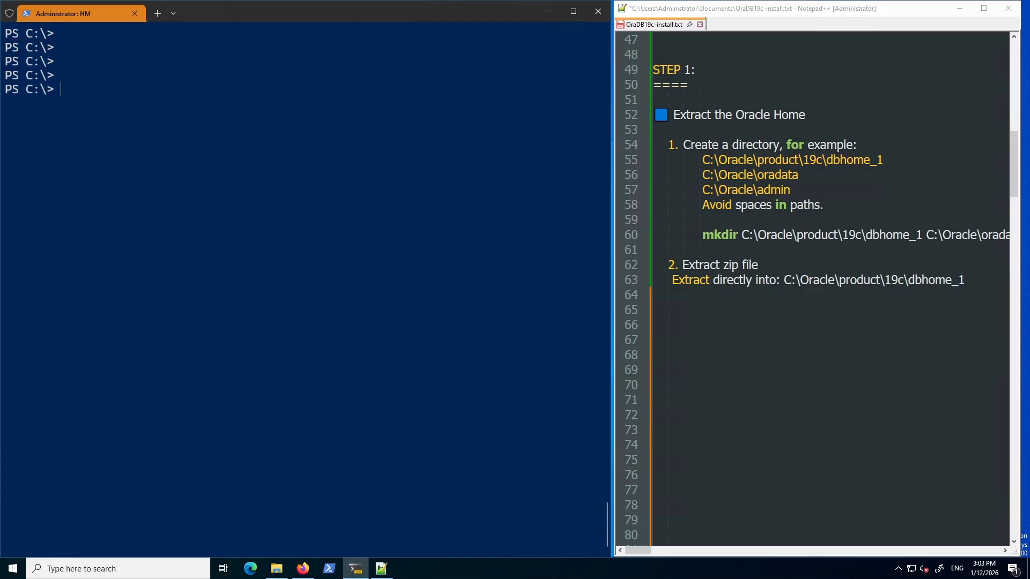
Highlight the Oracle and dbhome_1 folder names in the notes' Oracle home path.
click(850, 160)
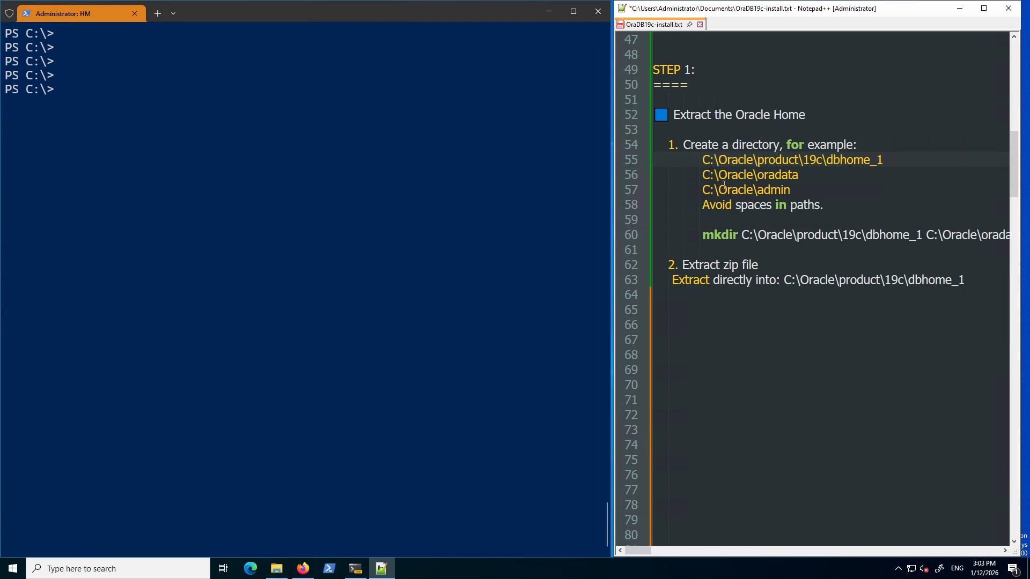
double_click(733, 160)
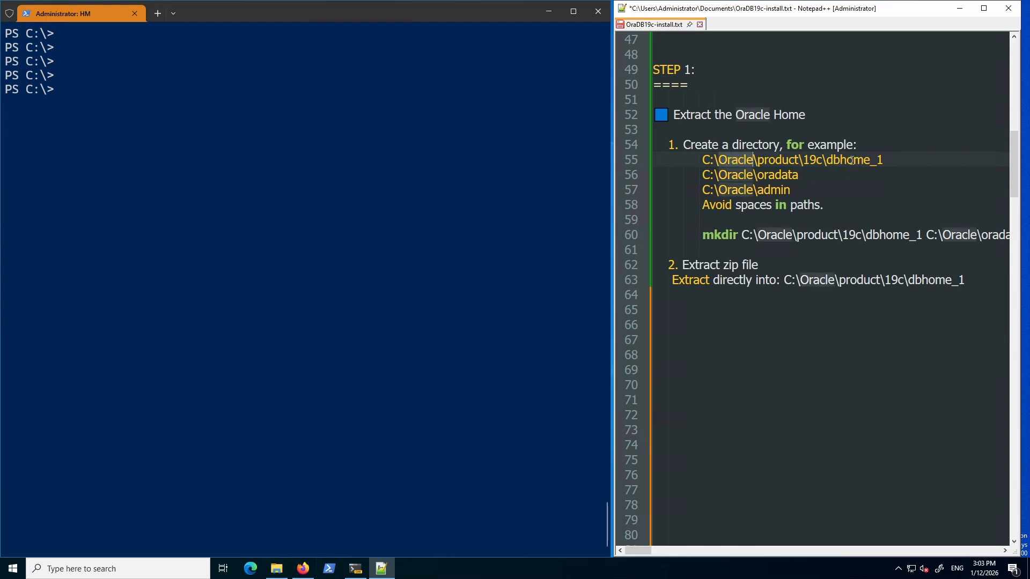
double_click(851, 159)
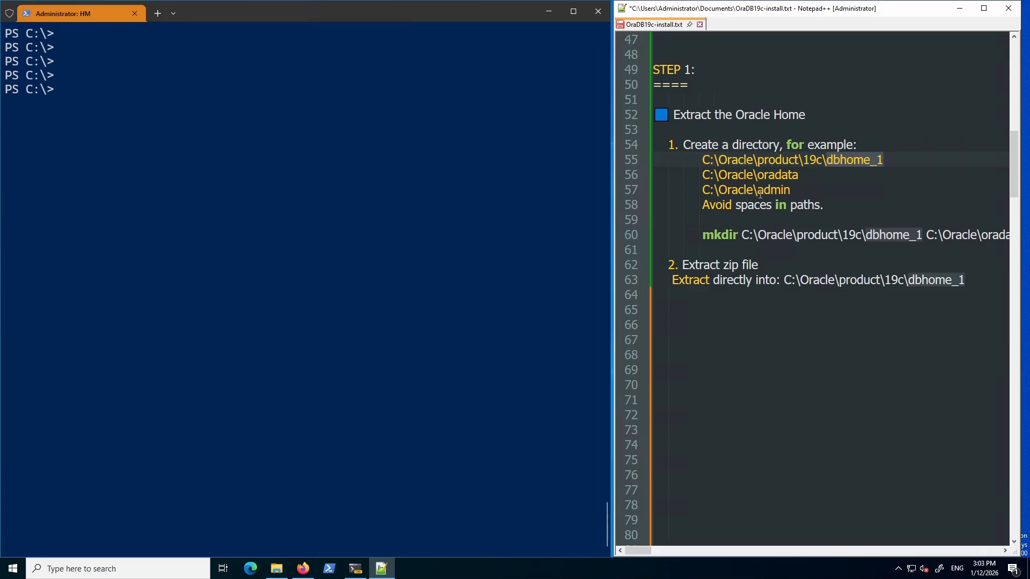
click(760, 195)
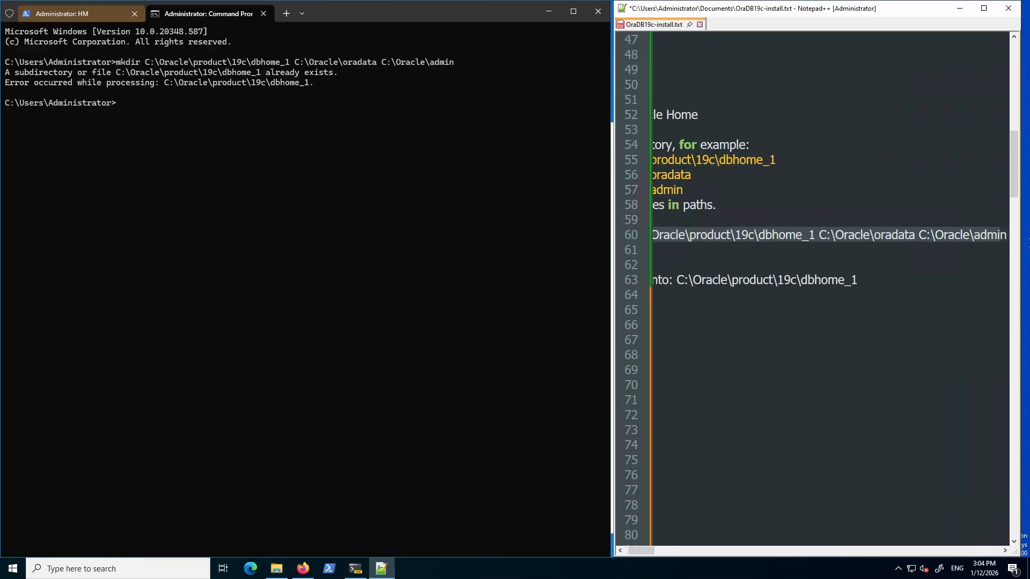
Run line 60's mkdir for C:\Oracle\product\19c\dbhome_1, oradata and admin in cmd; all already exist.
drag(1029, 243, 1029, 246)
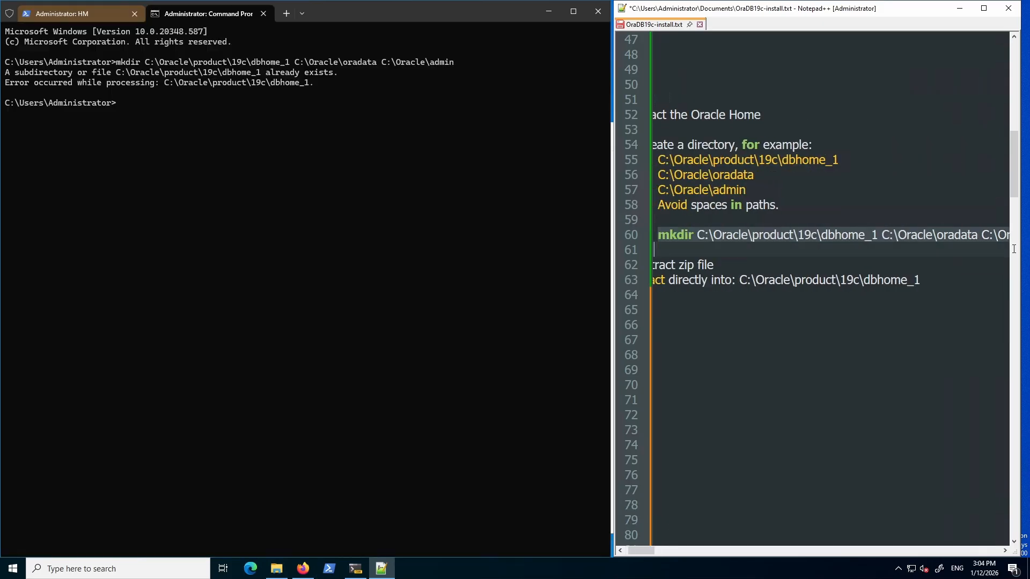
right_click(750, 239)
click(783, 252)
right_click(193, 152)
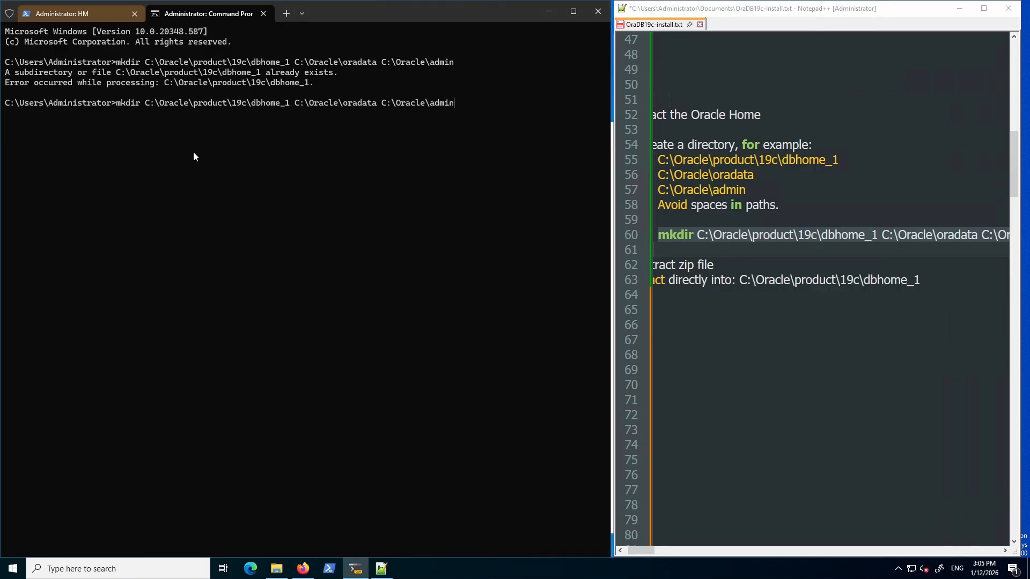
key(Return)
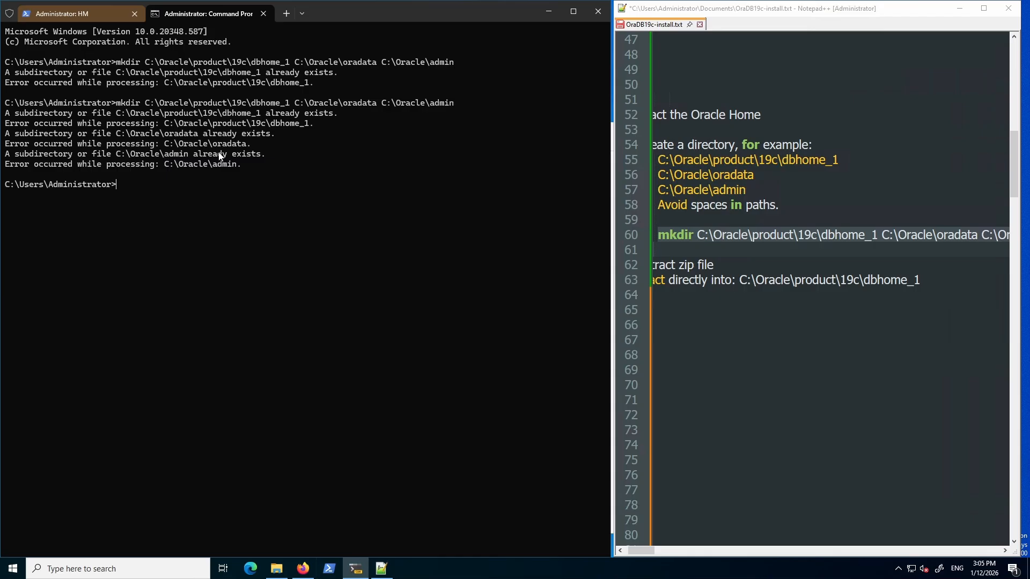
drag(163, 144, 237, 134)
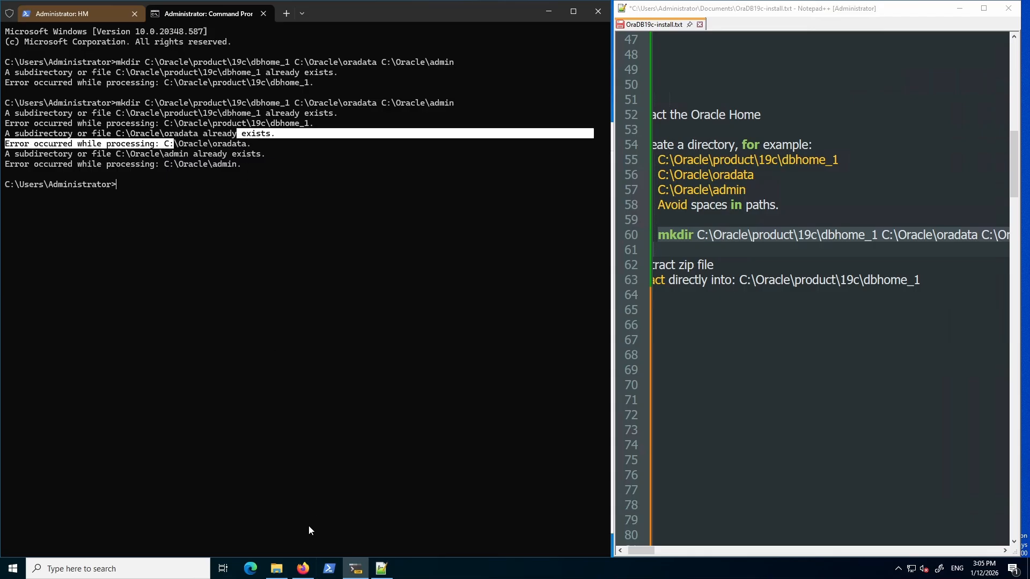
Open C:\Oracle in File Explorer and check the admin and oradata folders.
click(277, 569)
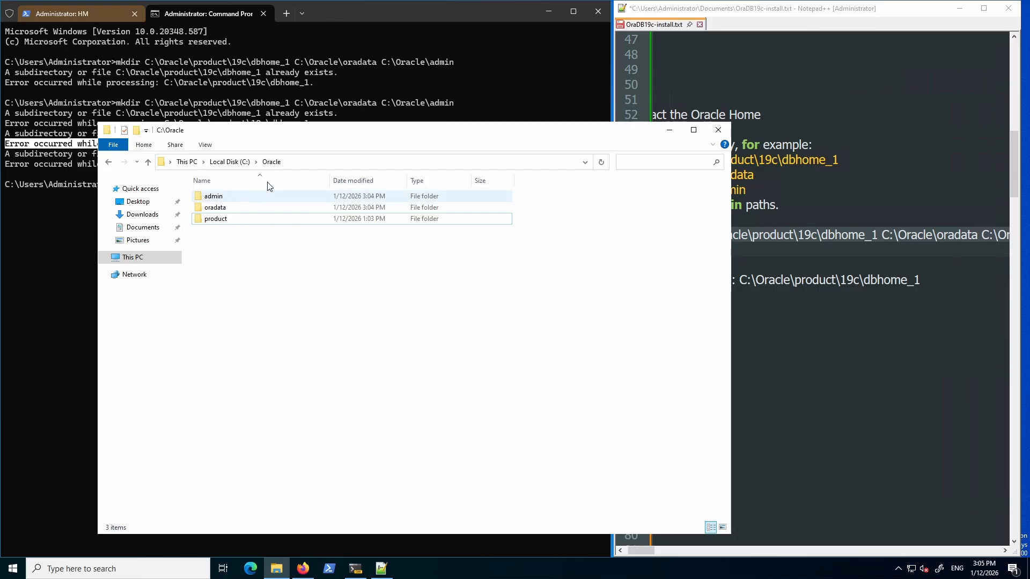
click(230, 162)
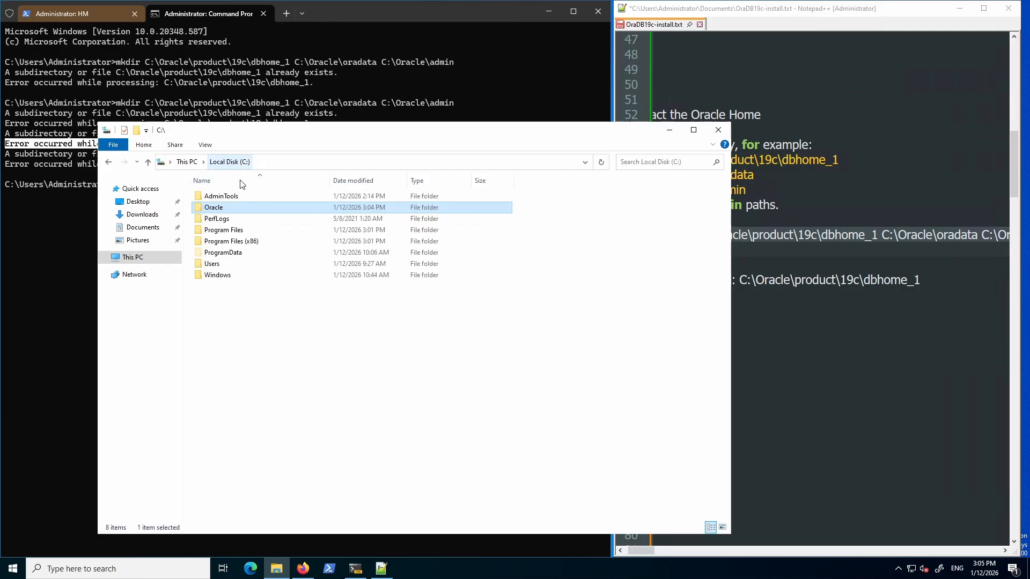
double_click(214, 208)
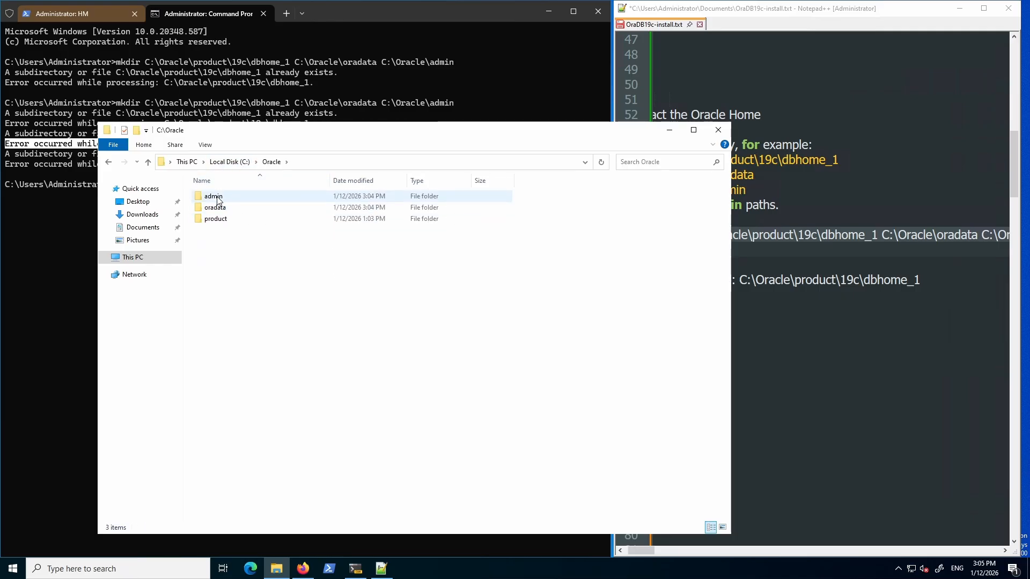
double_click(217, 198)
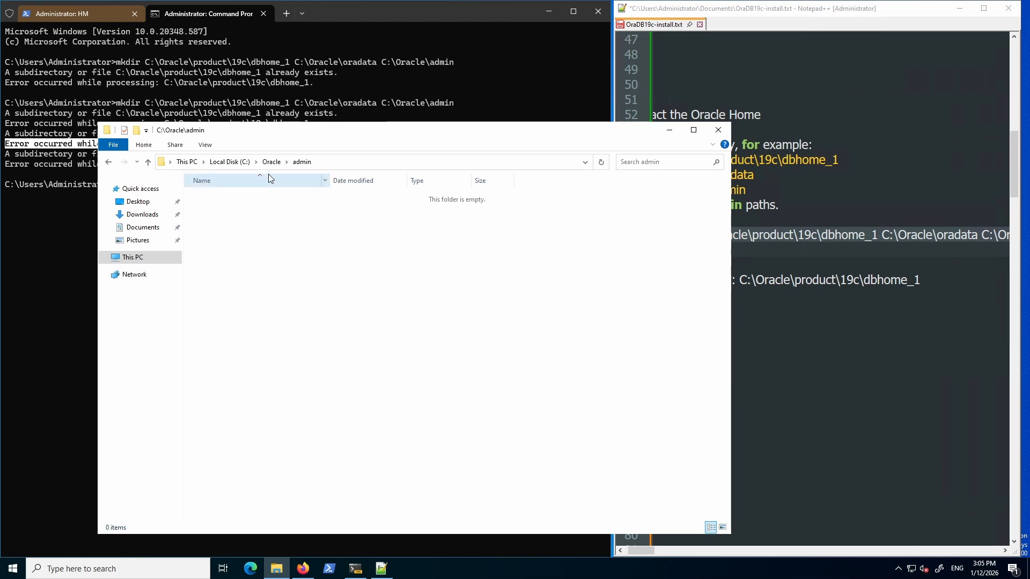
click(271, 161)
click(216, 209)
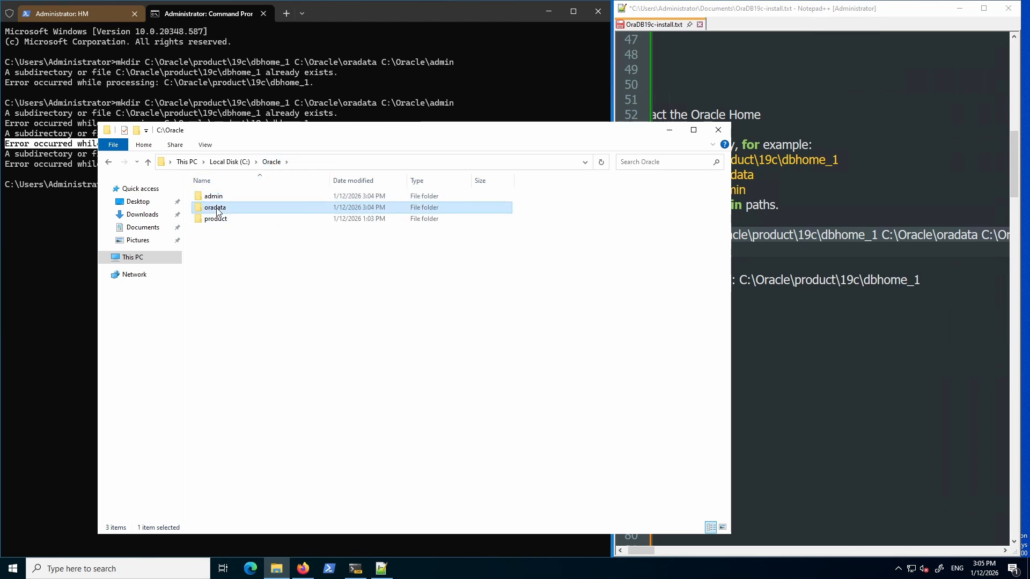
double_click(216, 208)
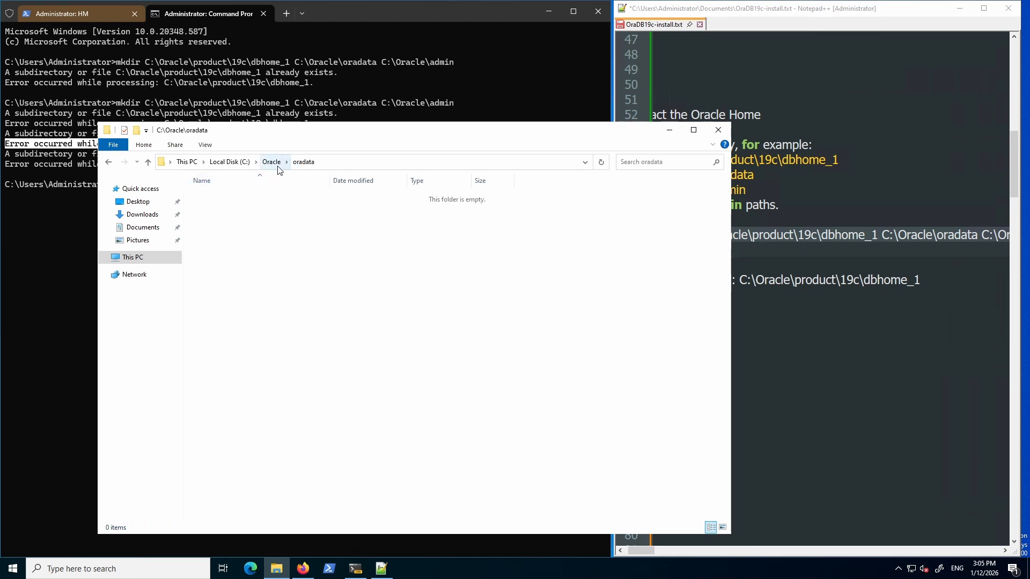
click(271, 161)
Browse into product\19c to confirm dbhome_1 exists, then go to Downloads.
click(216, 220)
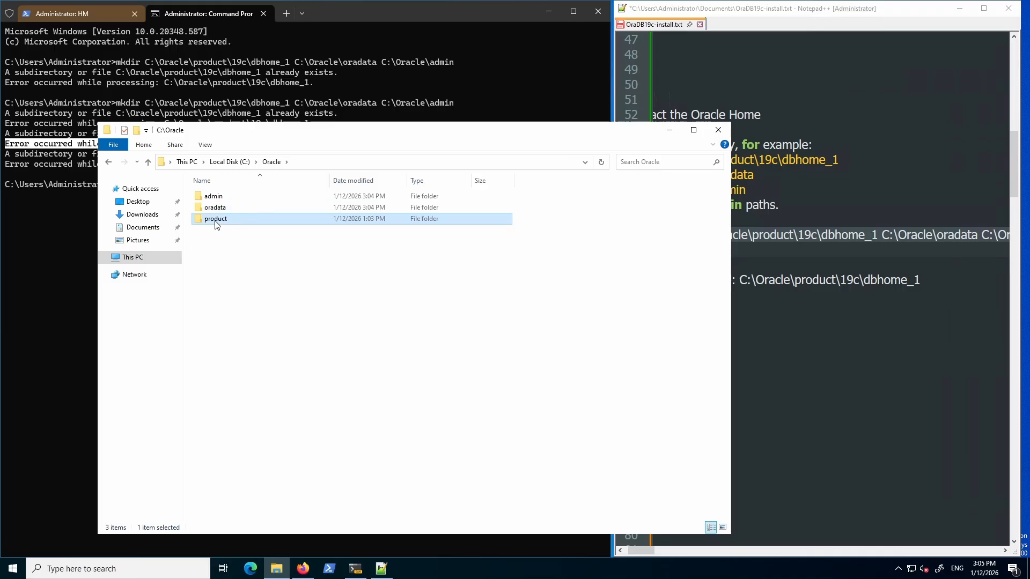
double_click(215, 222)
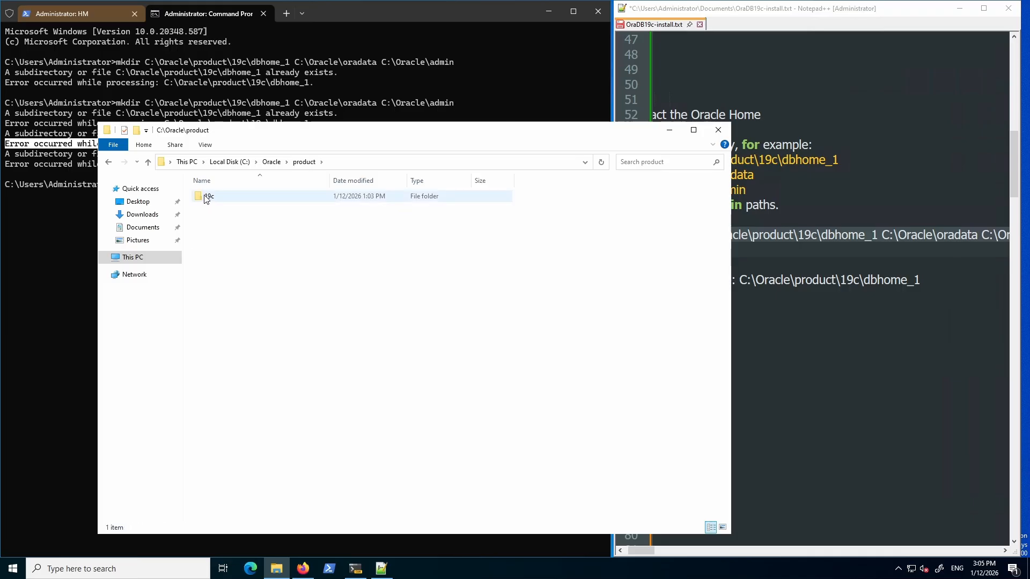
click(206, 198)
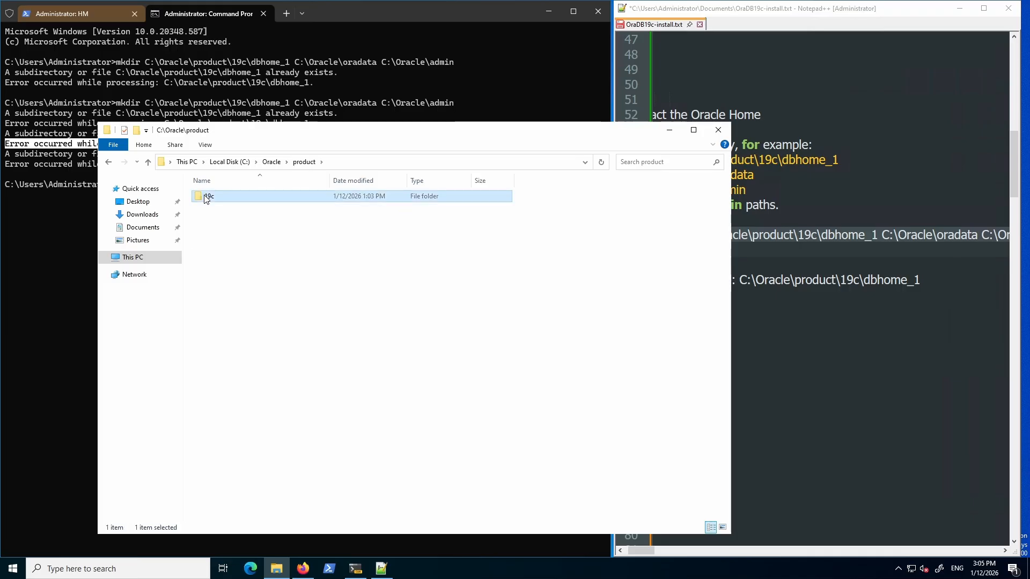
double_click(207, 198)
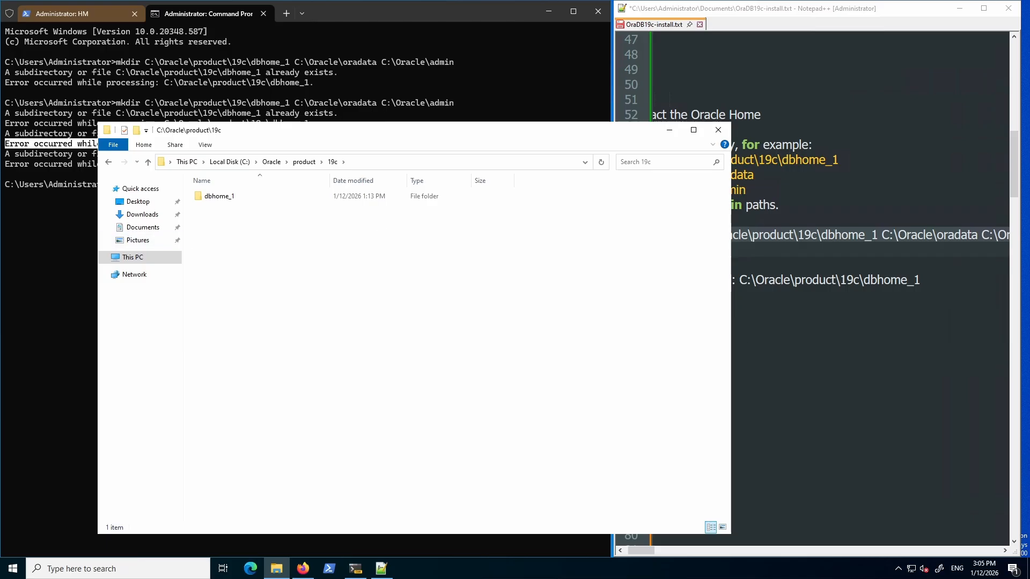
click(783, 355)
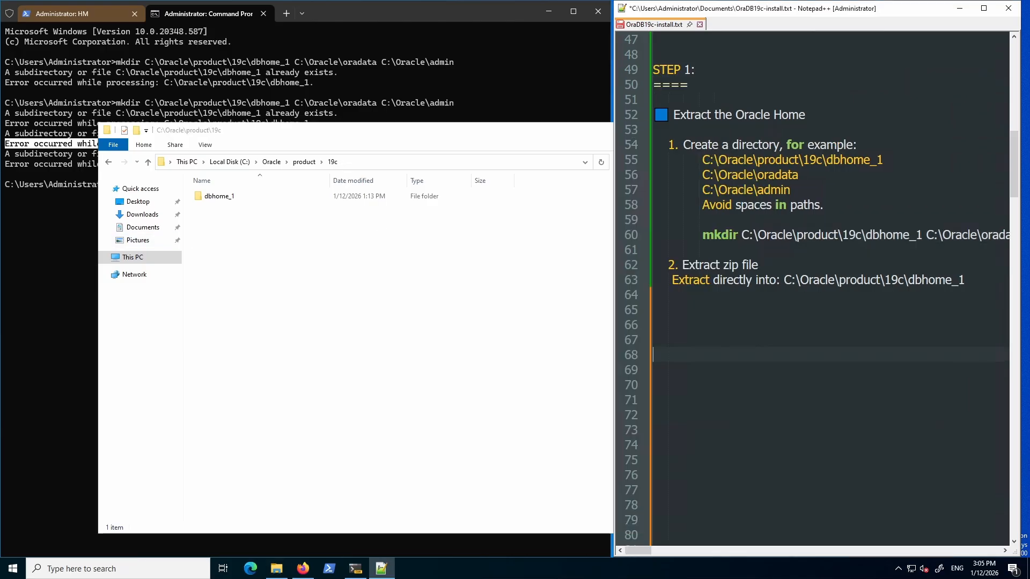
click(142, 214)
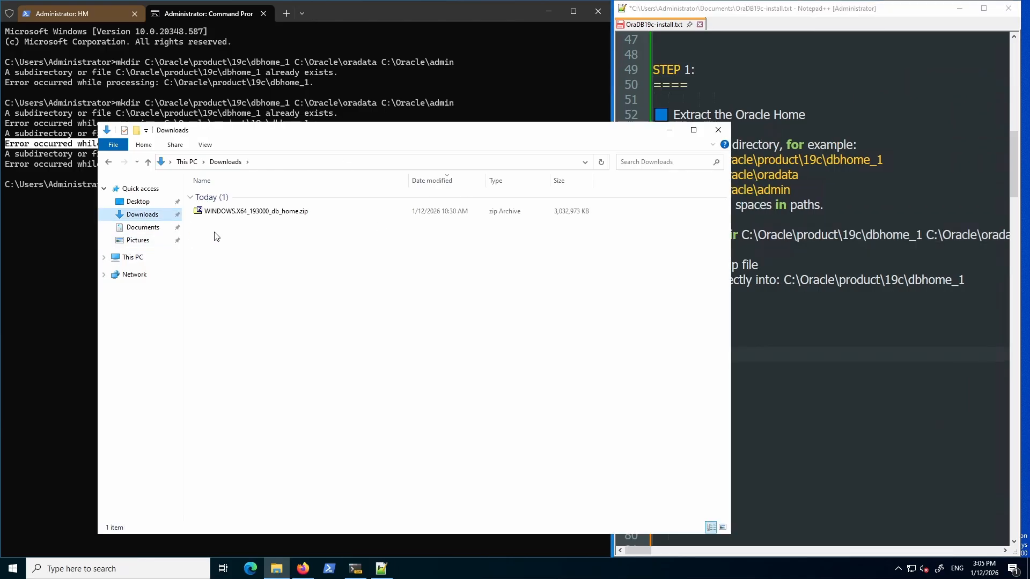
Open 7-Zip's Extract dialog for WINDOWS.X64_193000_db_home.zip, toggling the subfolder option on and back off.
right_click(261, 211)
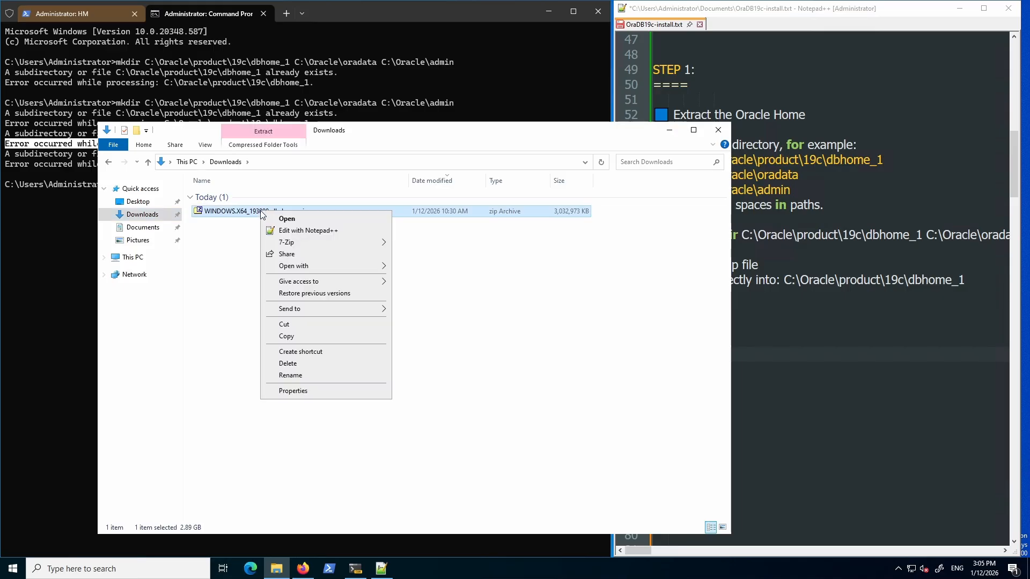
mouse_move(305, 247)
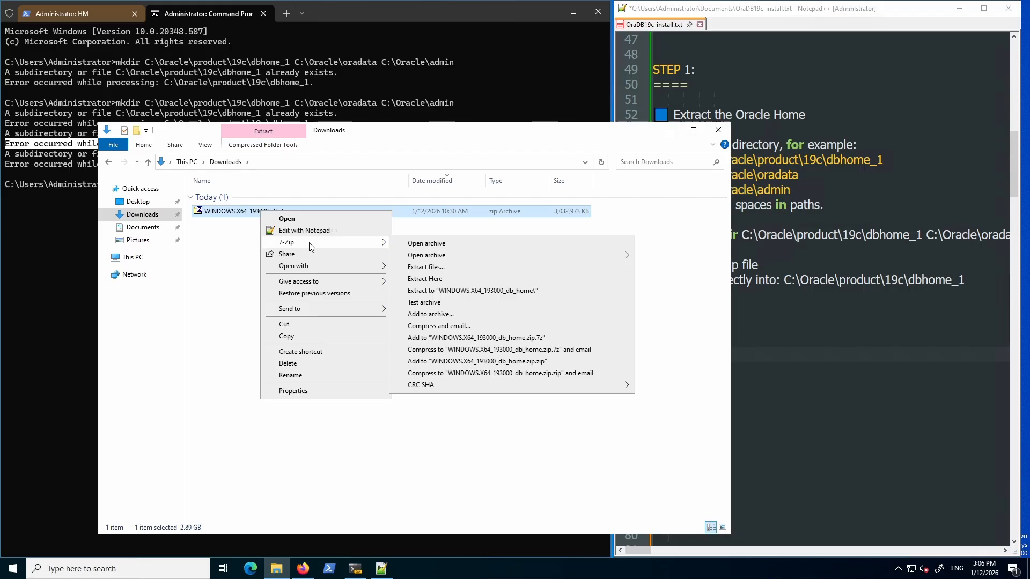
click(430, 267)
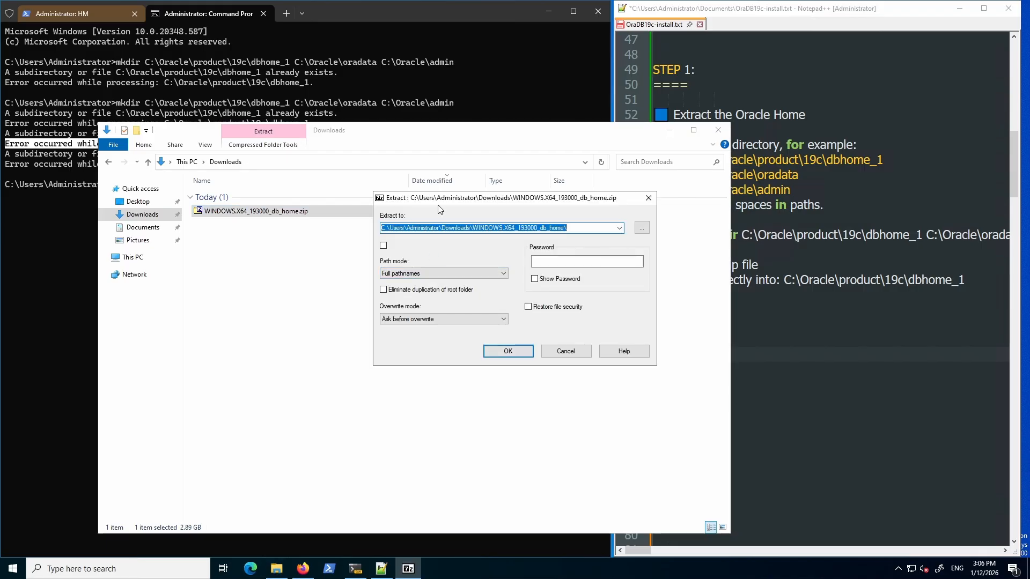
click(383, 246)
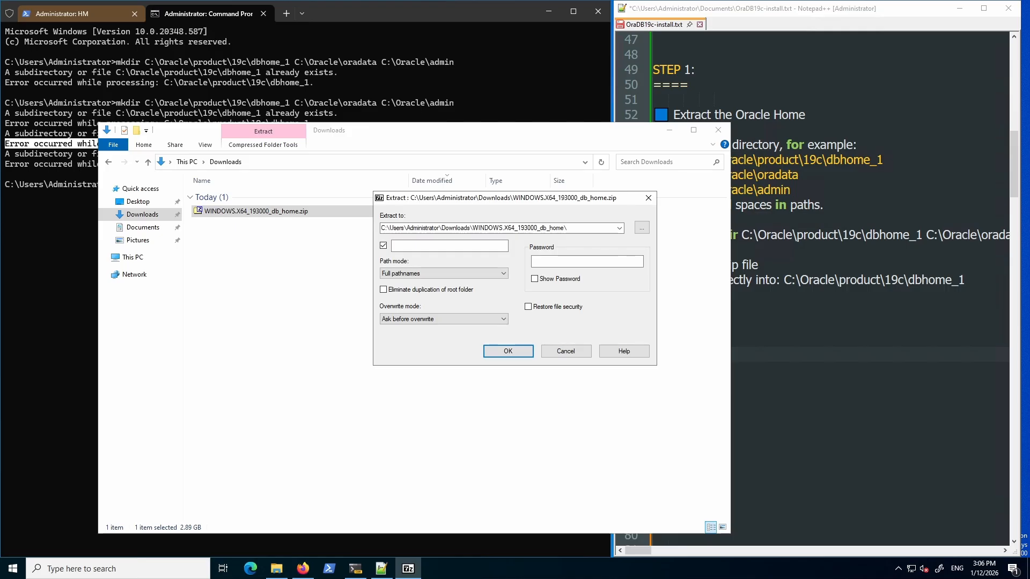
click(383, 246)
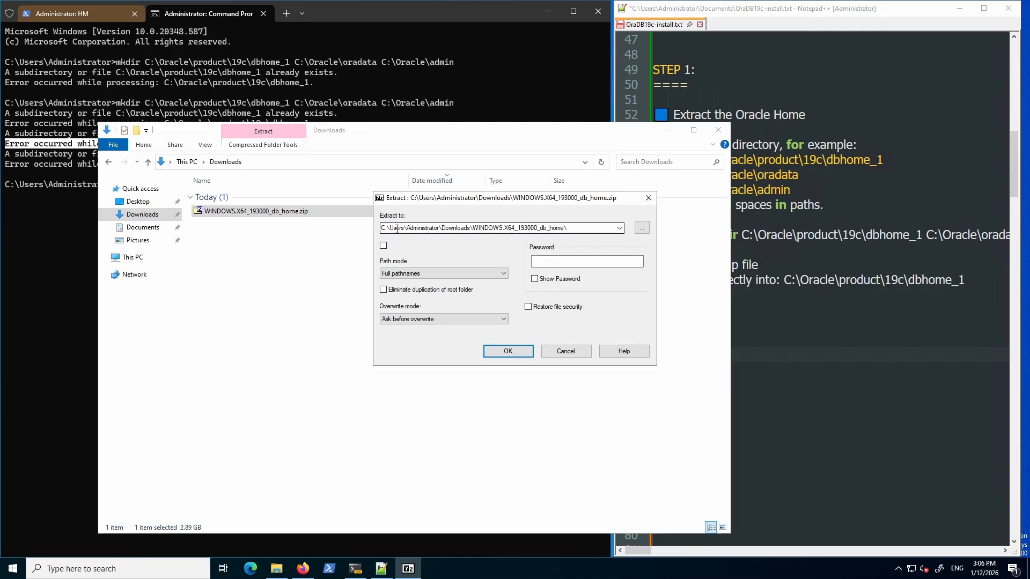
Browse the destination folder tree through Local Disk (C:), Oracle and product to 19c.
click(642, 229)
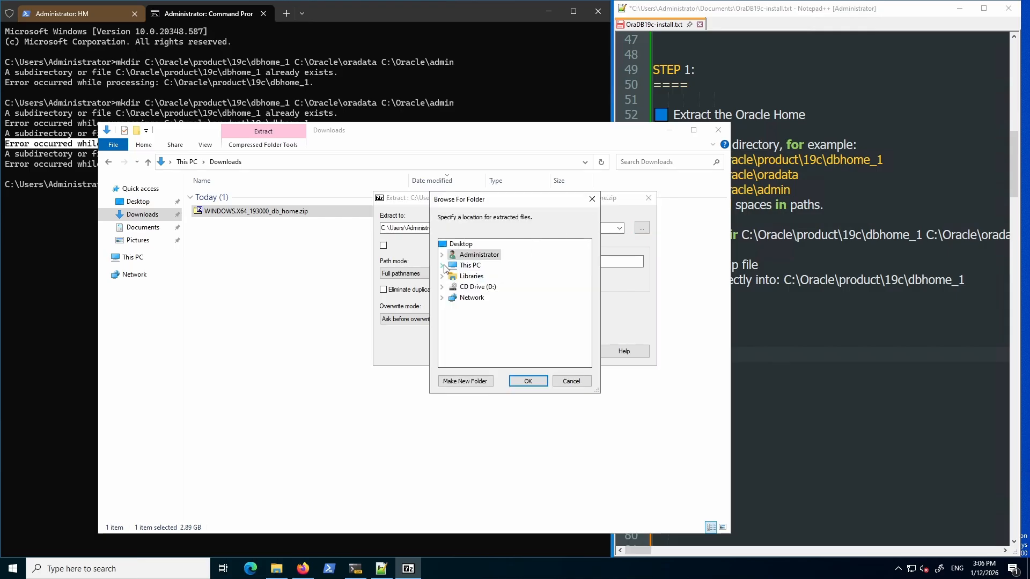
click(443, 267)
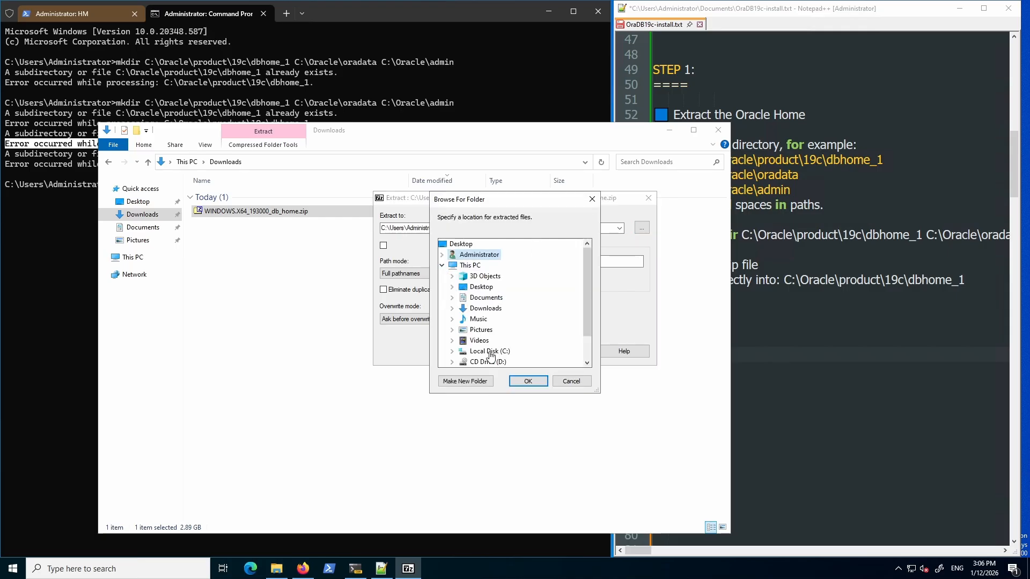
click(452, 352)
double_click(486, 340)
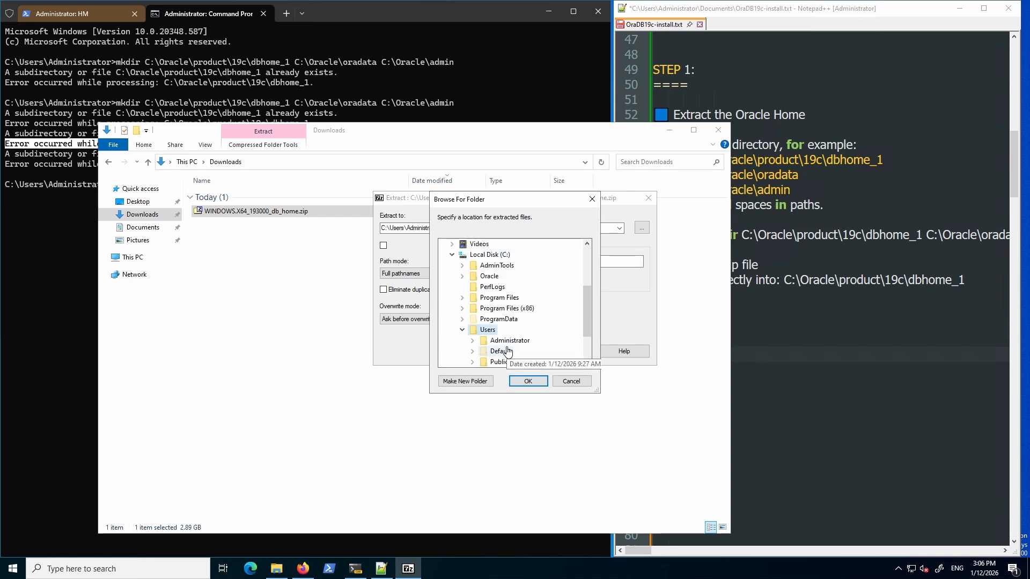
scroll(523, 352, down, 2)
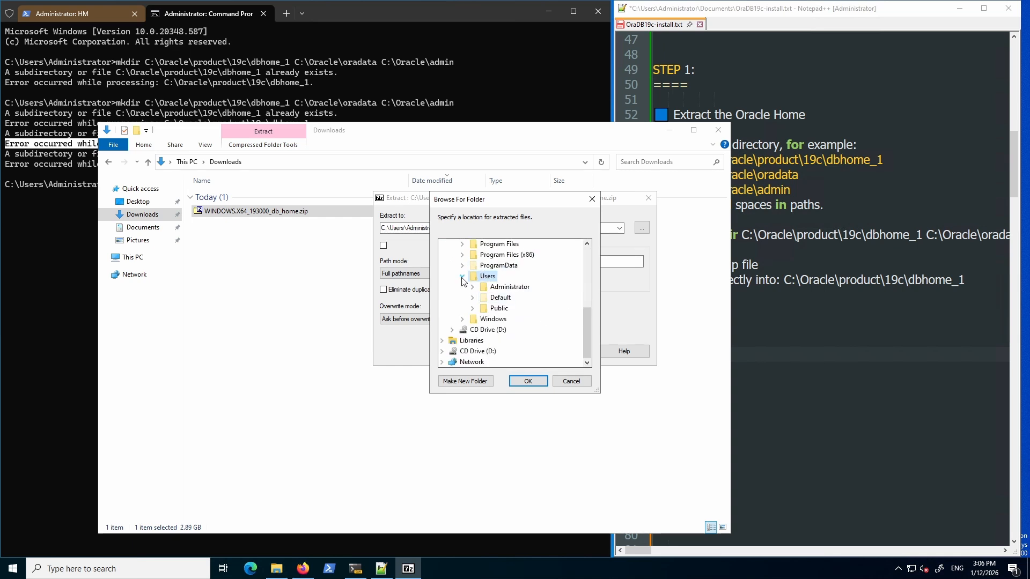
scroll(515, 311, up, 3)
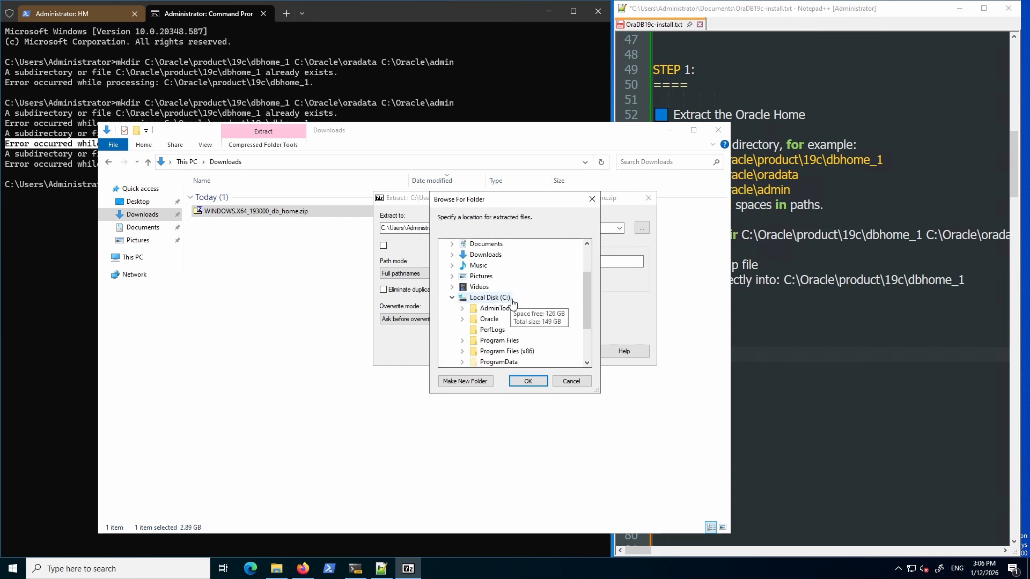
double_click(489, 319)
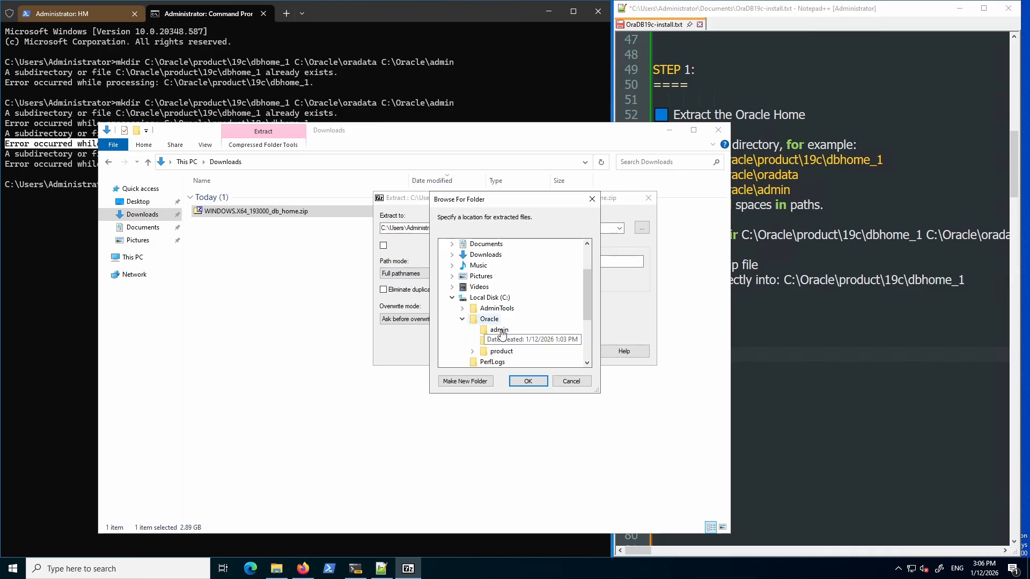
double_click(502, 352)
scroll(538, 358, down, 1)
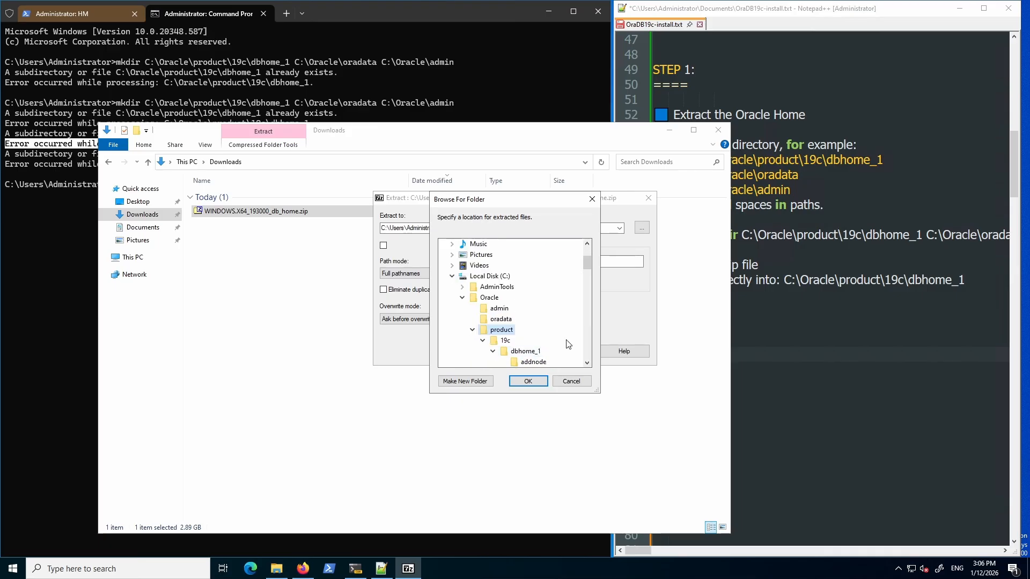
Set the destination to C:\Oracle\product\19c\dbhome_1, then cancel the Extract dialog without extracting.
click(529, 353)
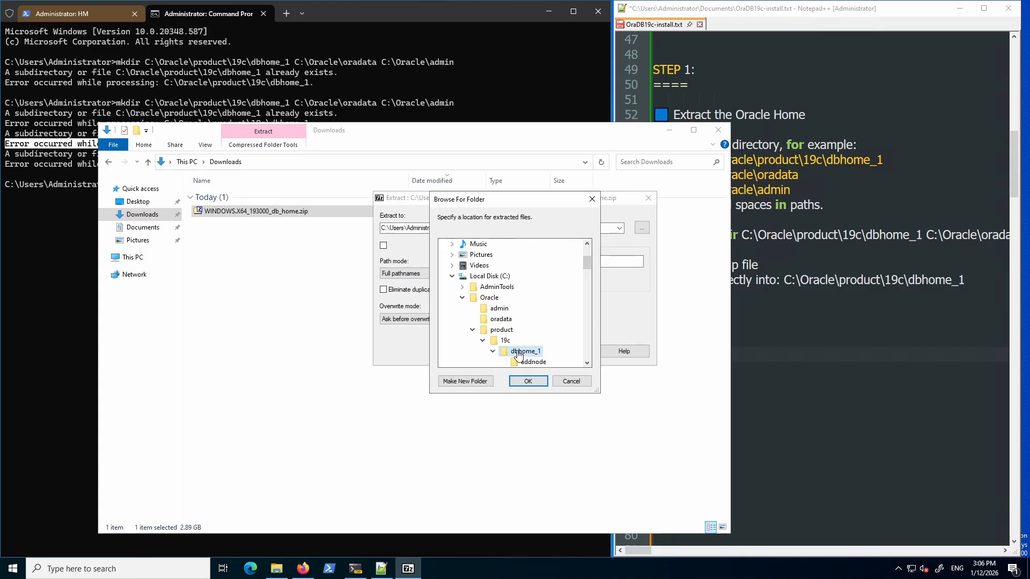
double_click(520, 353)
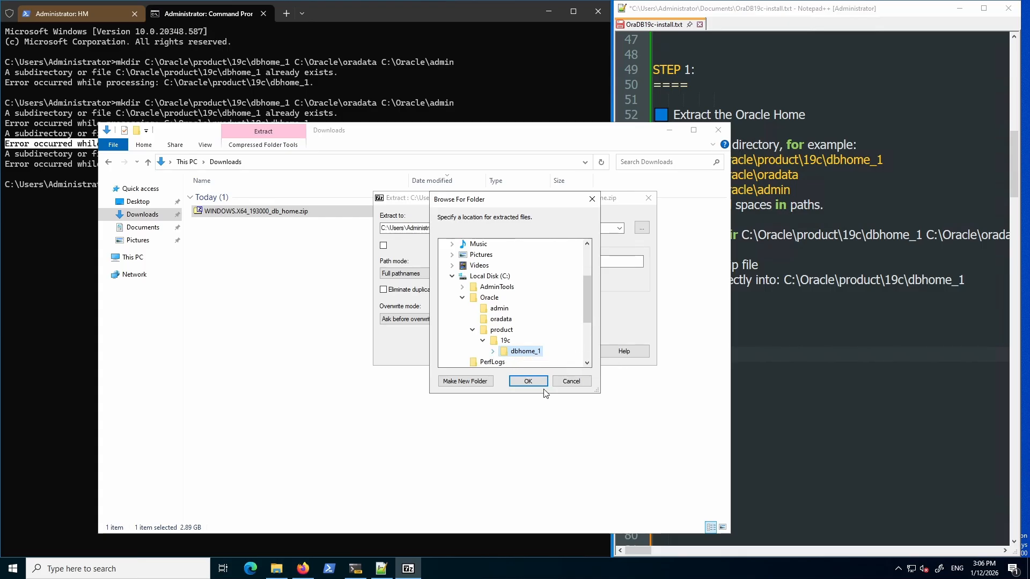
click(528, 383)
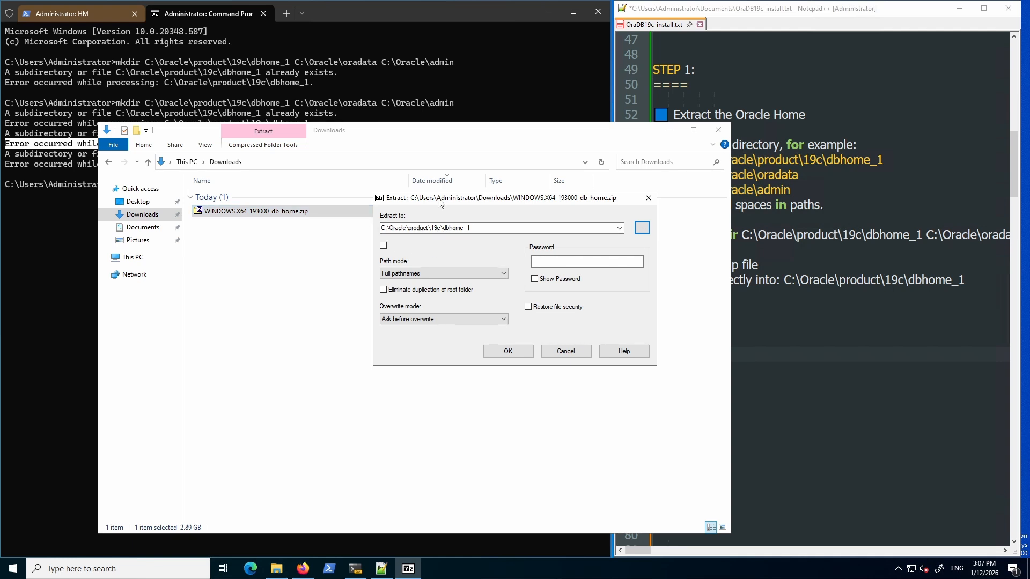
drag(441, 202, 304, 240)
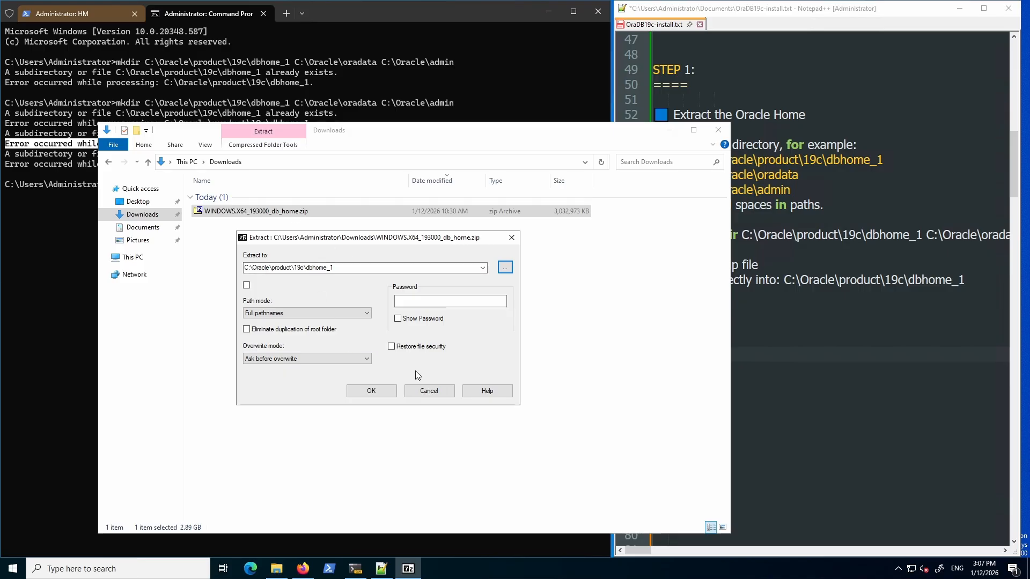
click(429, 391)
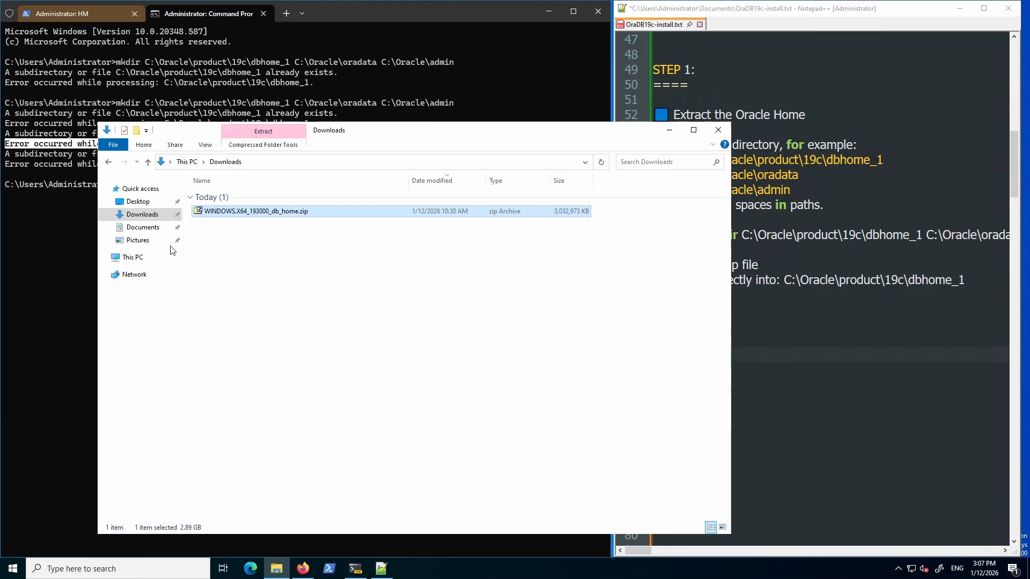
Navigate to C:\Oracle\product\19c\dbhome_1 and scroll its 75 items down to setup.exe.
click(134, 258)
double_click(251, 310)
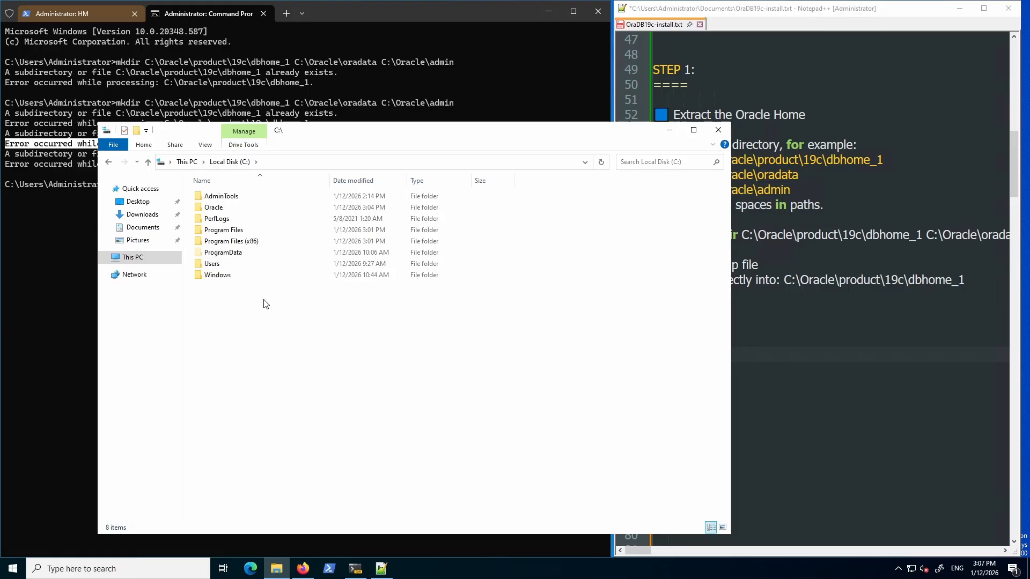
click(211, 210)
double_click(212, 209)
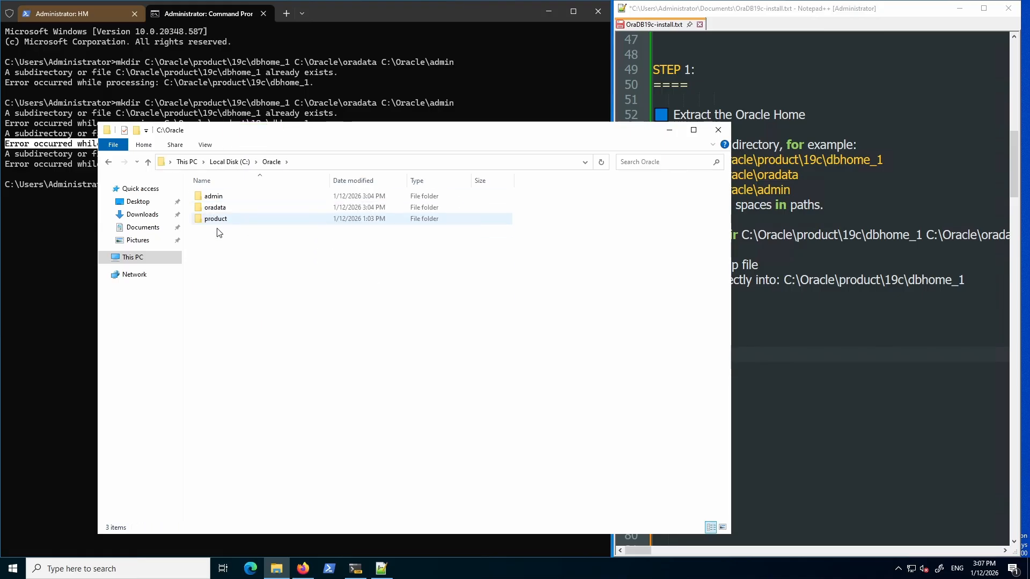
double_click(218, 222)
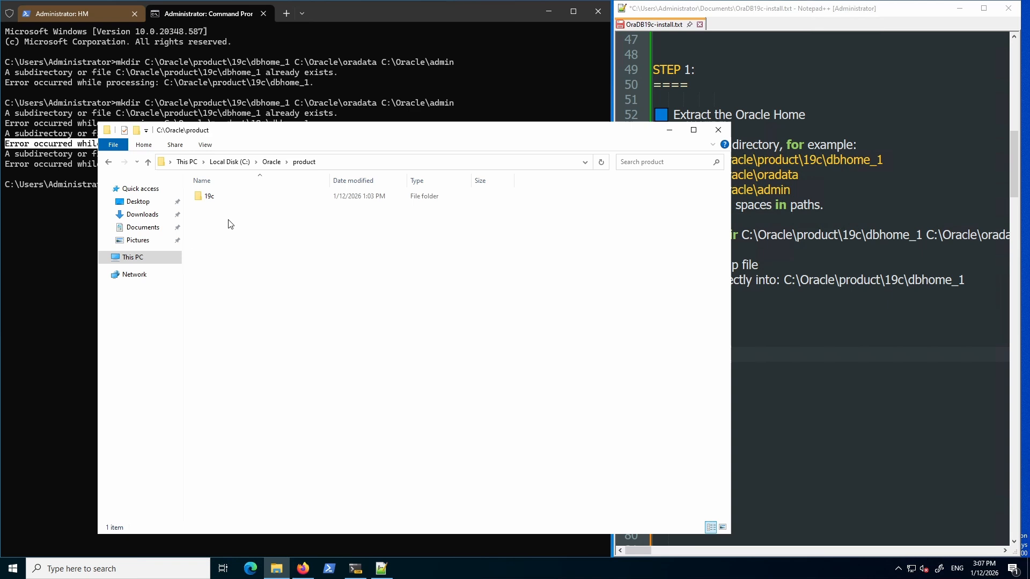
click(210, 197)
double_click(210, 198)
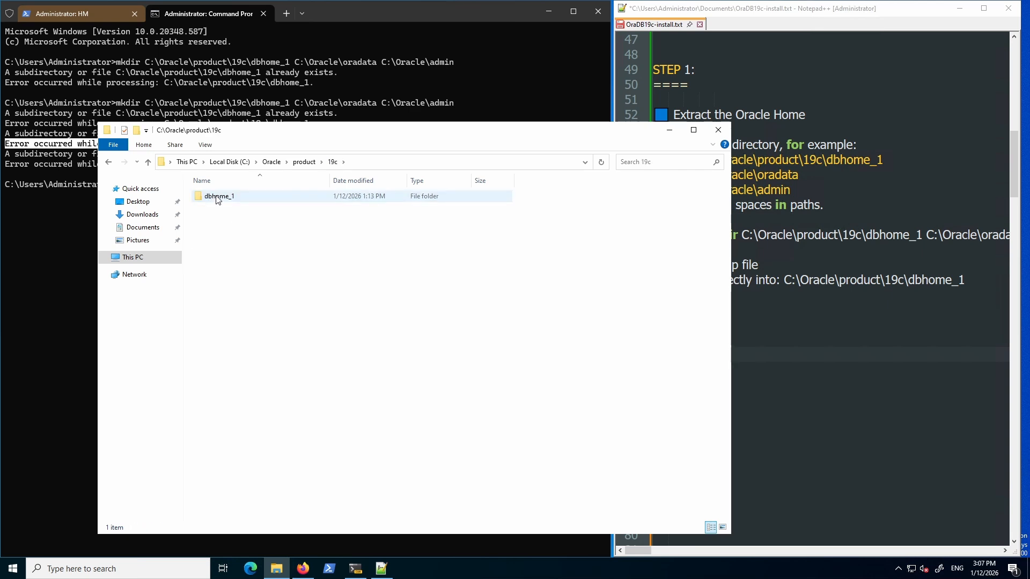
double_click(212, 197)
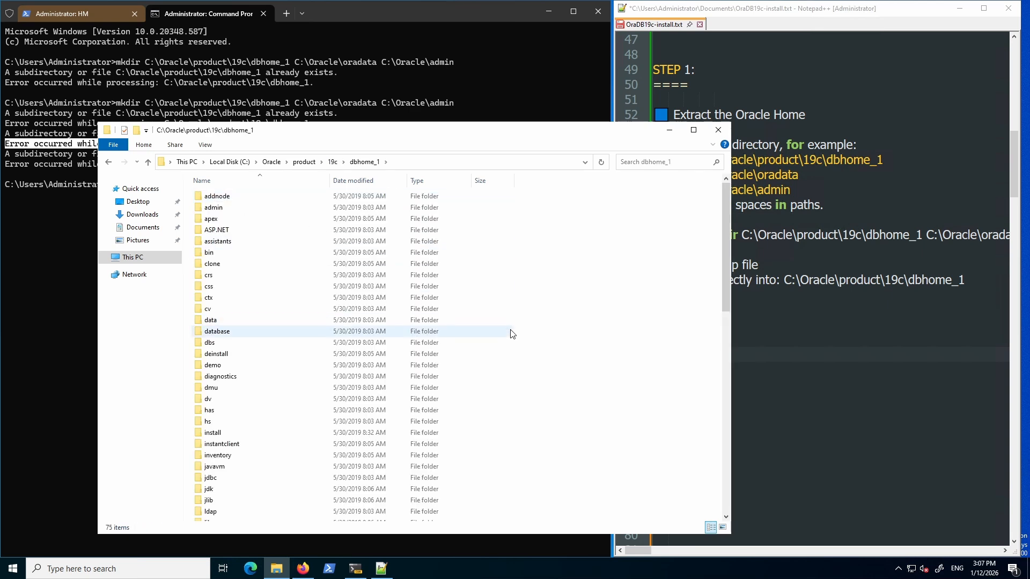
click(506, 331)
scroll(508, 335, down, 9)
scroll(510, 368, down, 6)
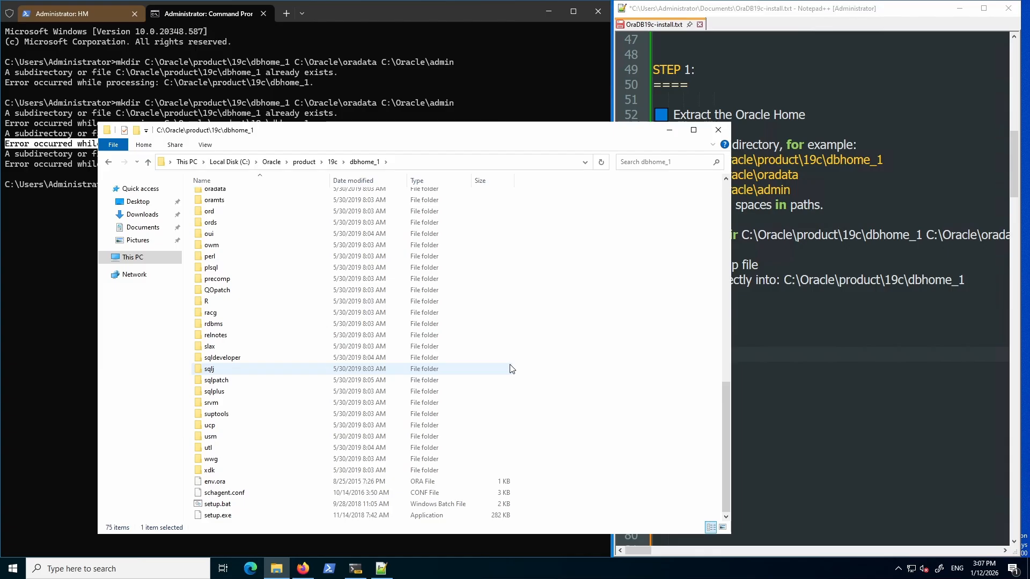
click(828, 326)
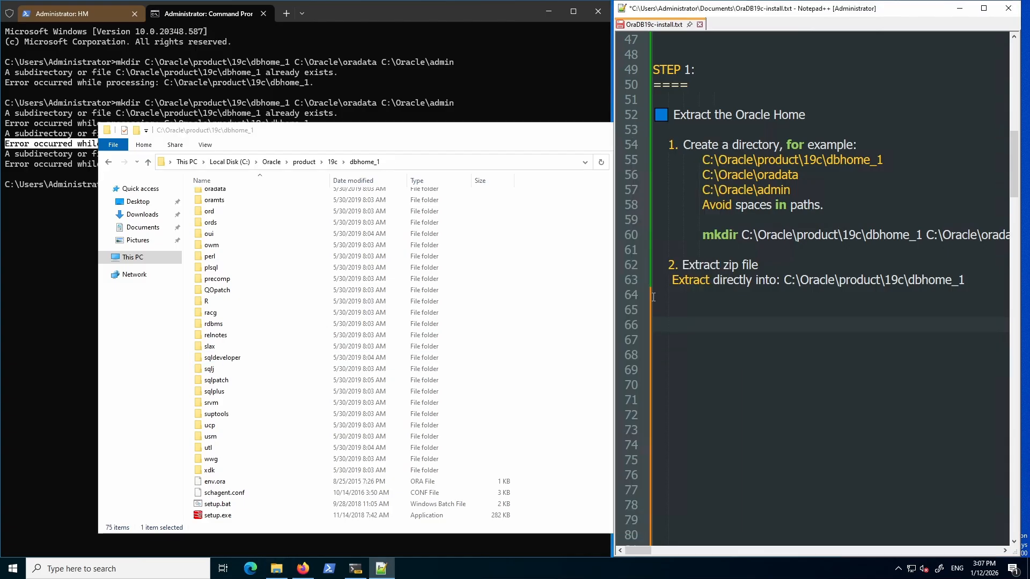
Undo the blank lines and highlight the C:\Oracle\product\19c\dbhome_1\setup.exe path under Start the Installer.
key(Return)
key(Return)
key(Return)
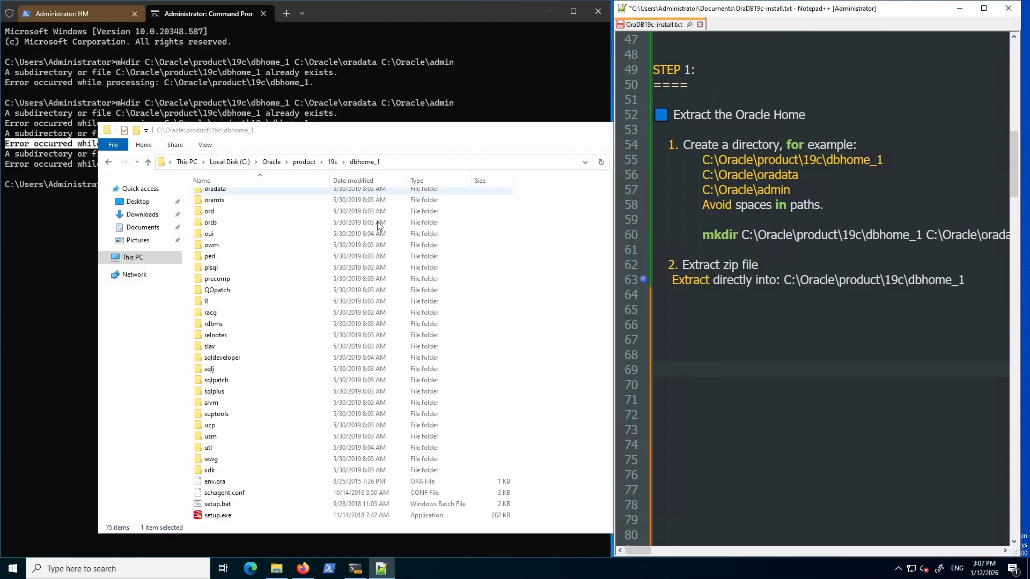
key(ctrl+z)
key(ctrl+z)
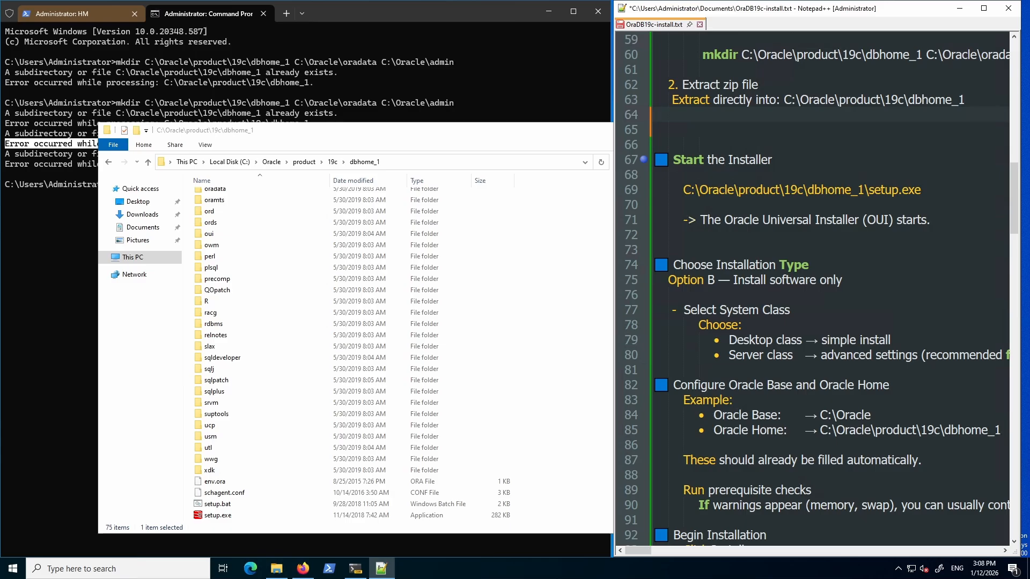
click(725, 160)
drag(791, 189, 803, 191)
drag(808, 190, 923, 192)
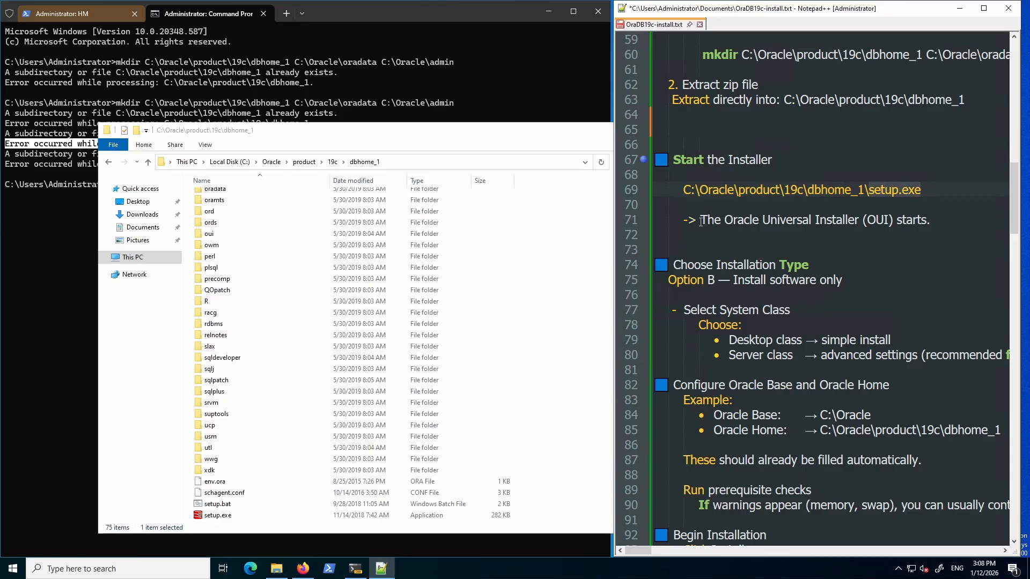
drag(700, 221, 929, 222)
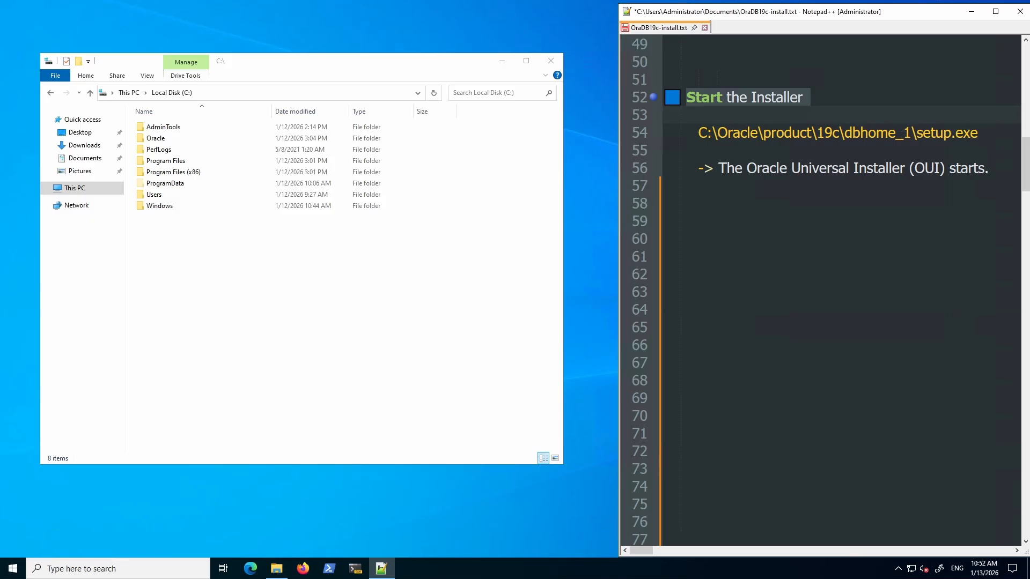
Browse through Oracle, product, 19c and dbhome_1, then select setup.exe.
double_click(157, 139)
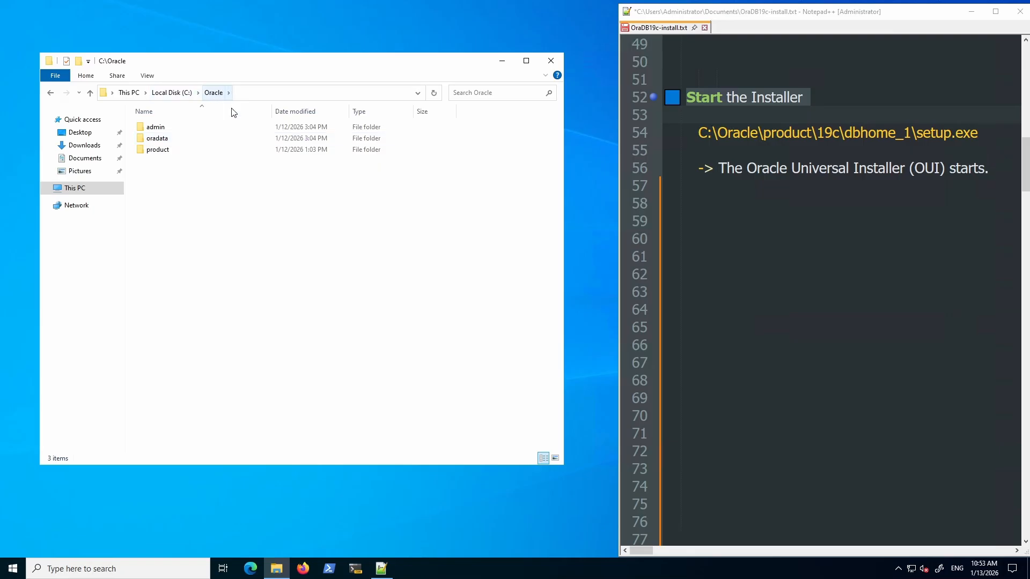
double_click(161, 151)
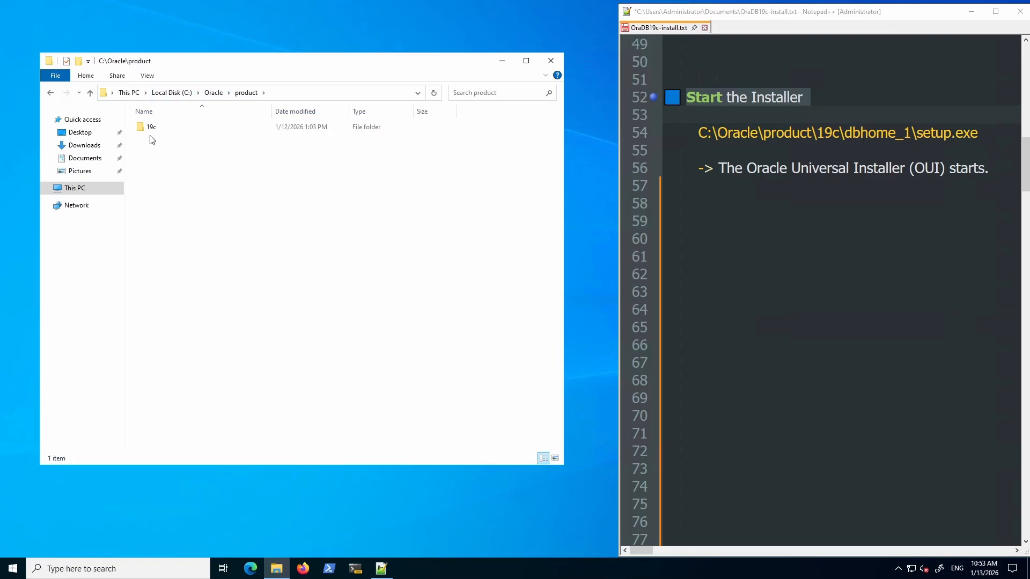
double_click(150, 131)
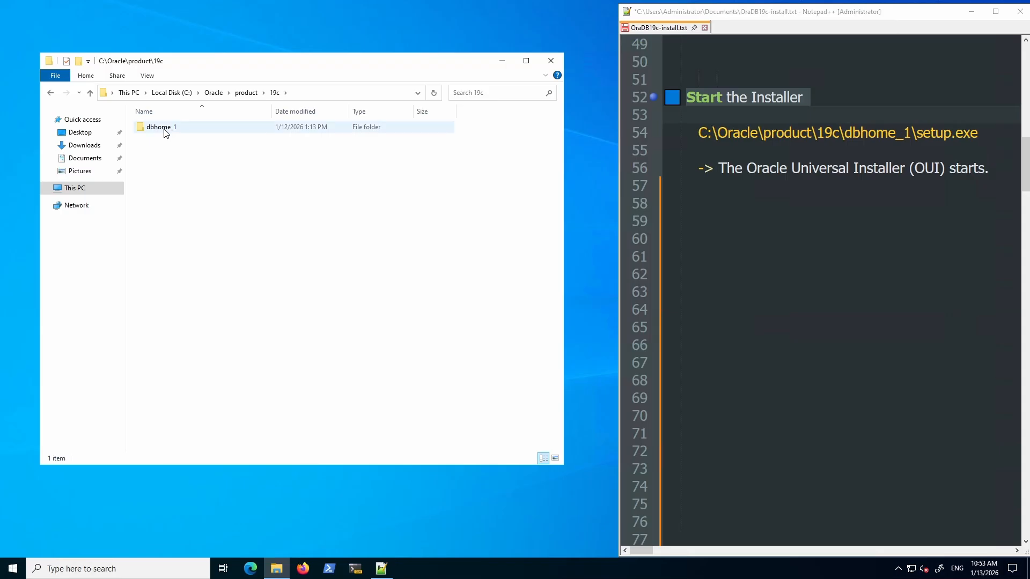
double_click(165, 132)
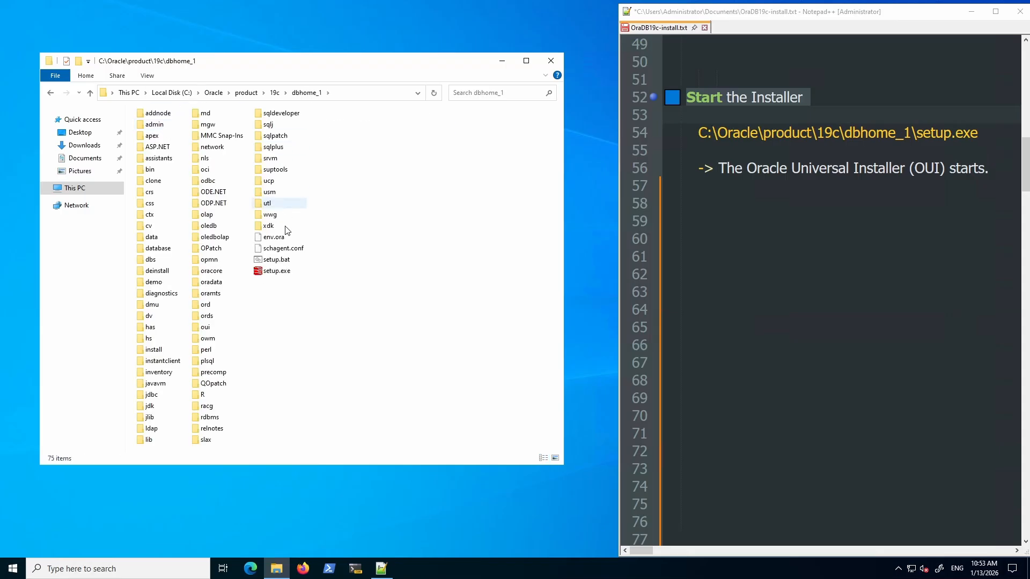
click(271, 271)
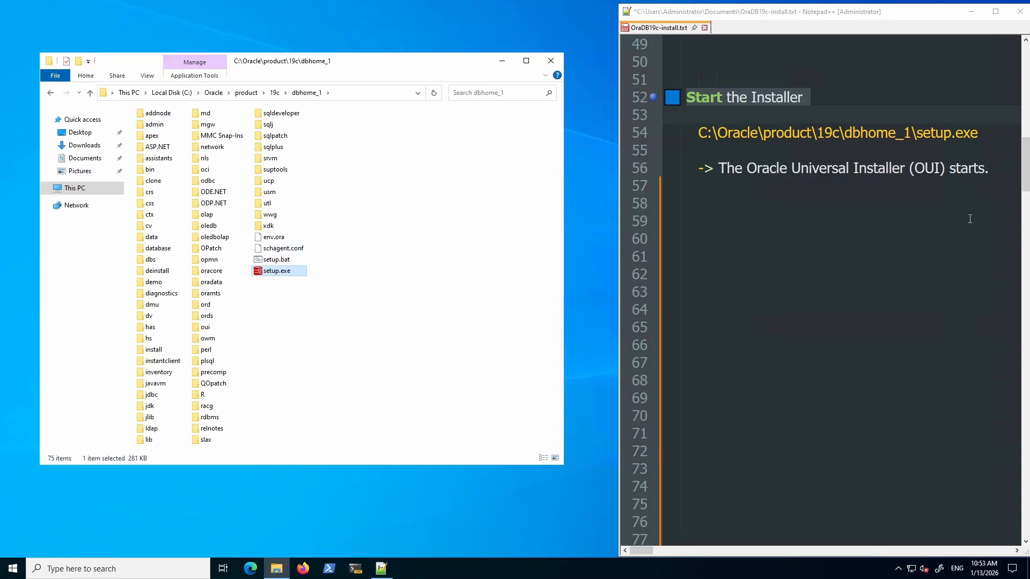
Run setup.exe from dbhome_1 as administrator to start the Oracle Database 19c Installer.
drag(1002, 128, 710, 133)
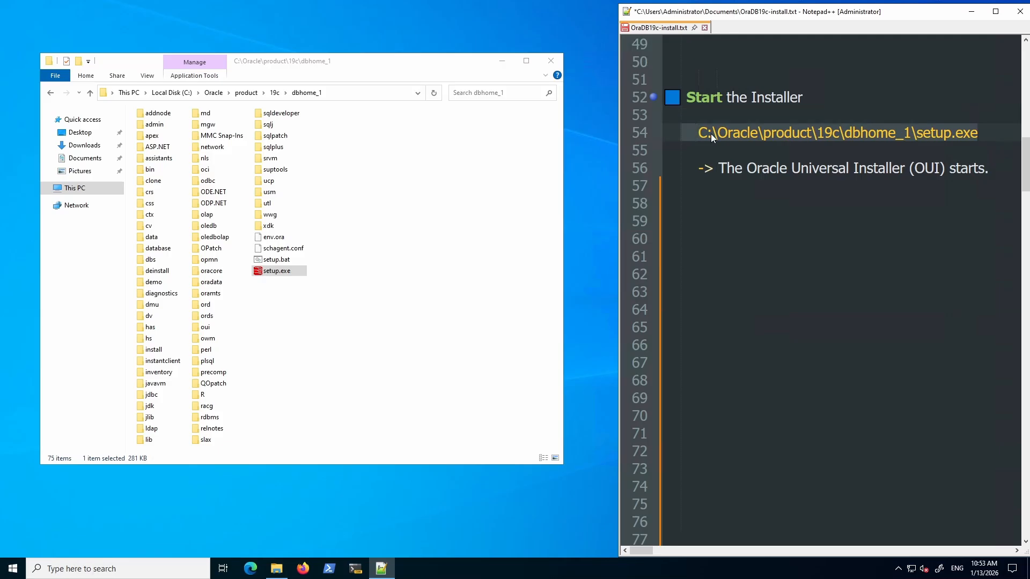
click(970, 12)
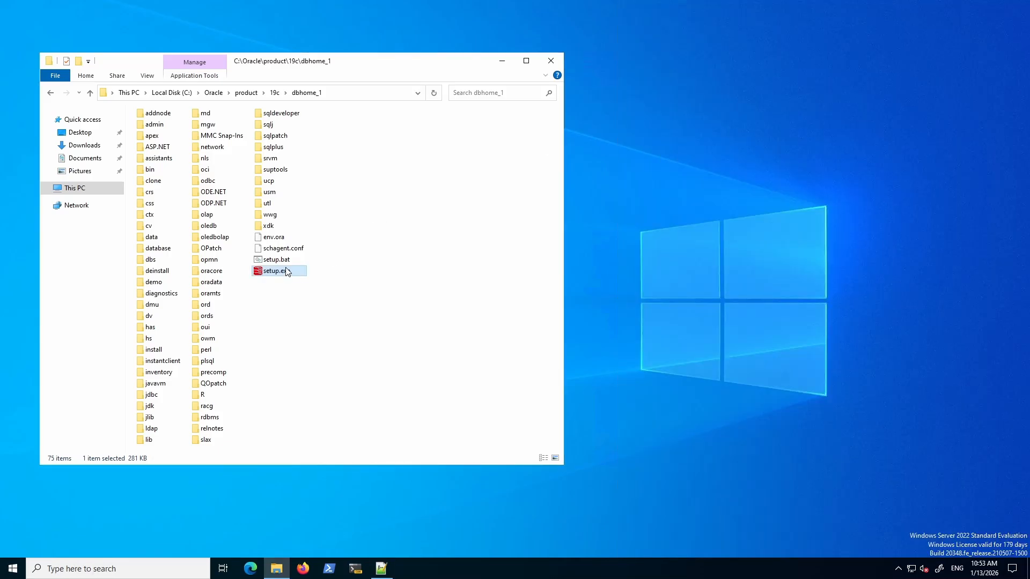
double_click(284, 270)
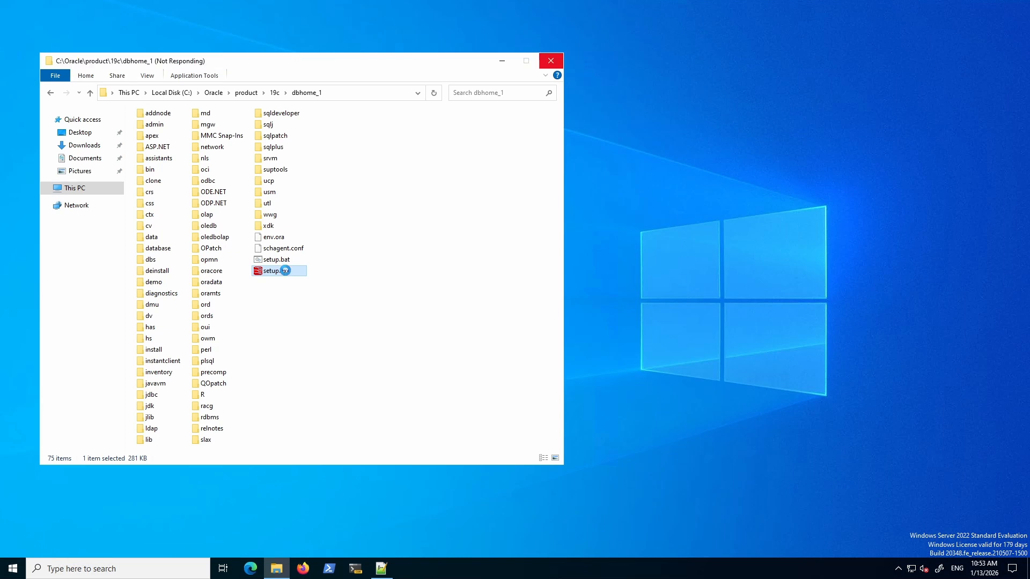
right_click(284, 270)
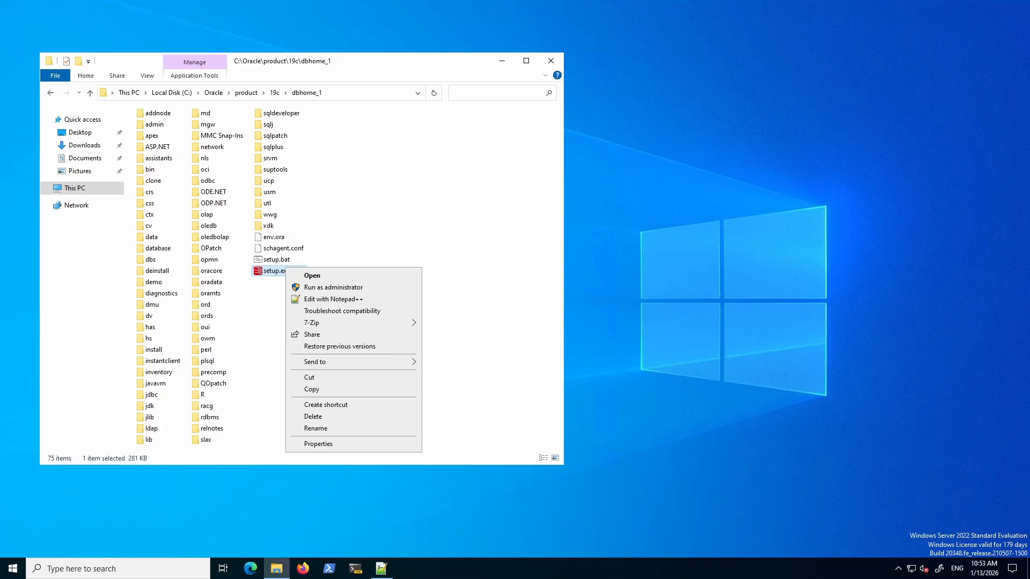
click(329, 288)
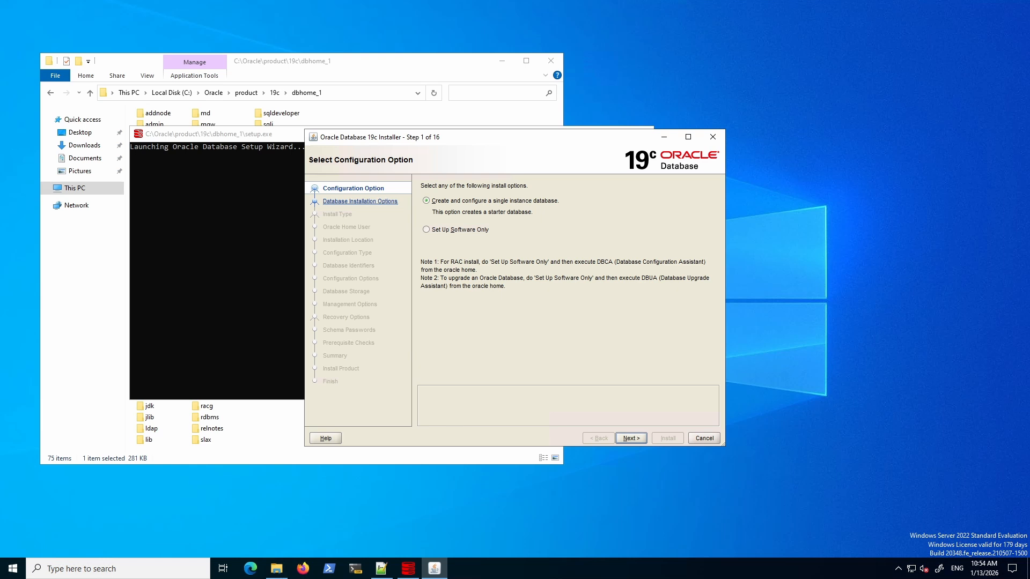
Choose Set Up Software Only, Single instance, Enterprise Edition and Use Virtual Account.
click(426, 229)
click(633, 437)
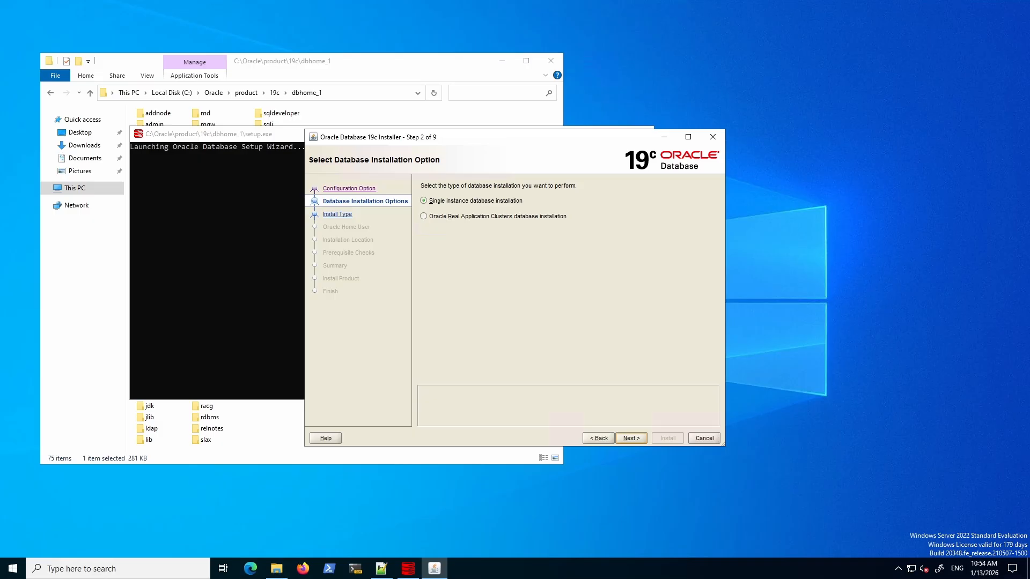
click(631, 438)
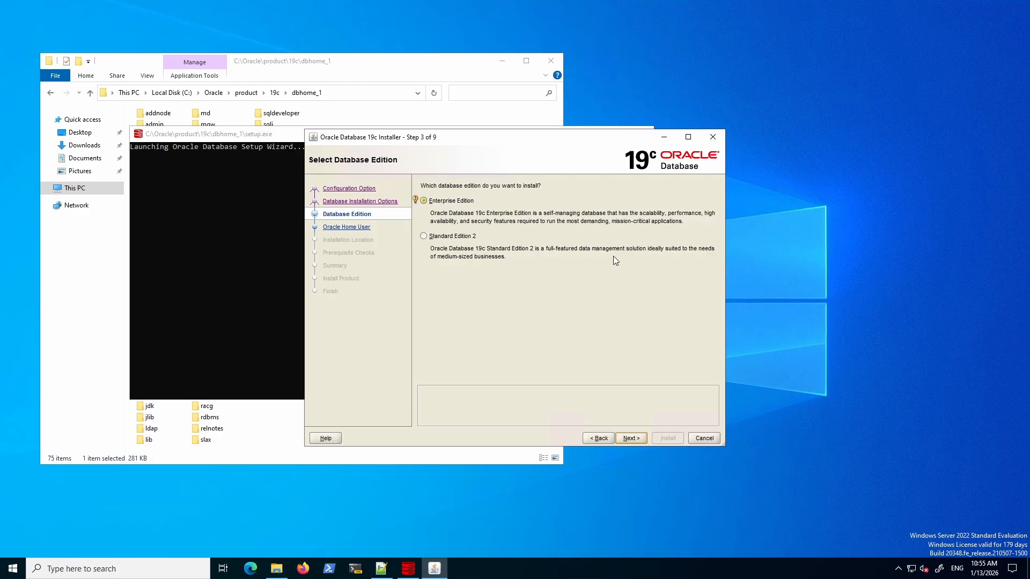
click(631, 438)
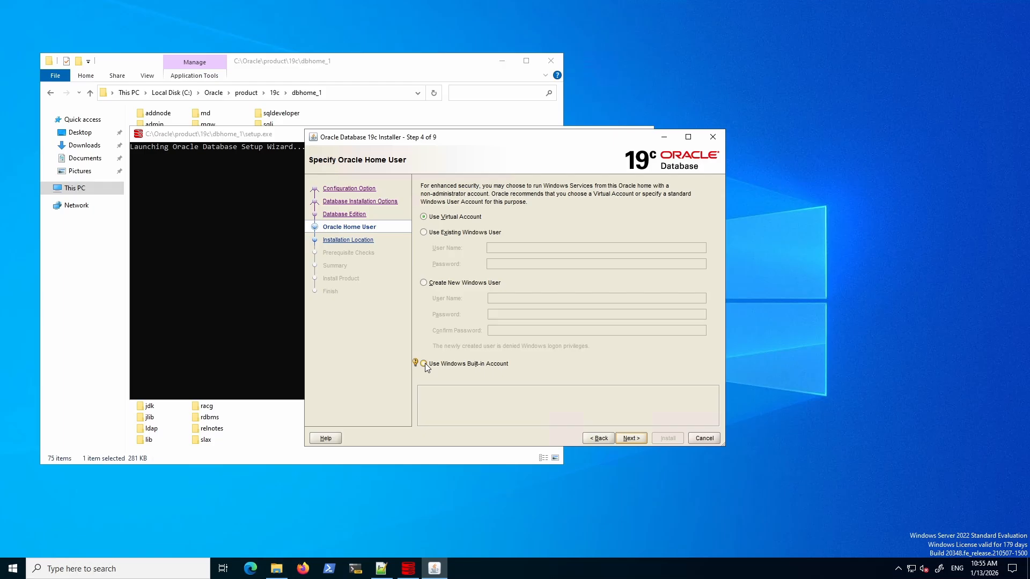
click(460, 218)
click(632, 438)
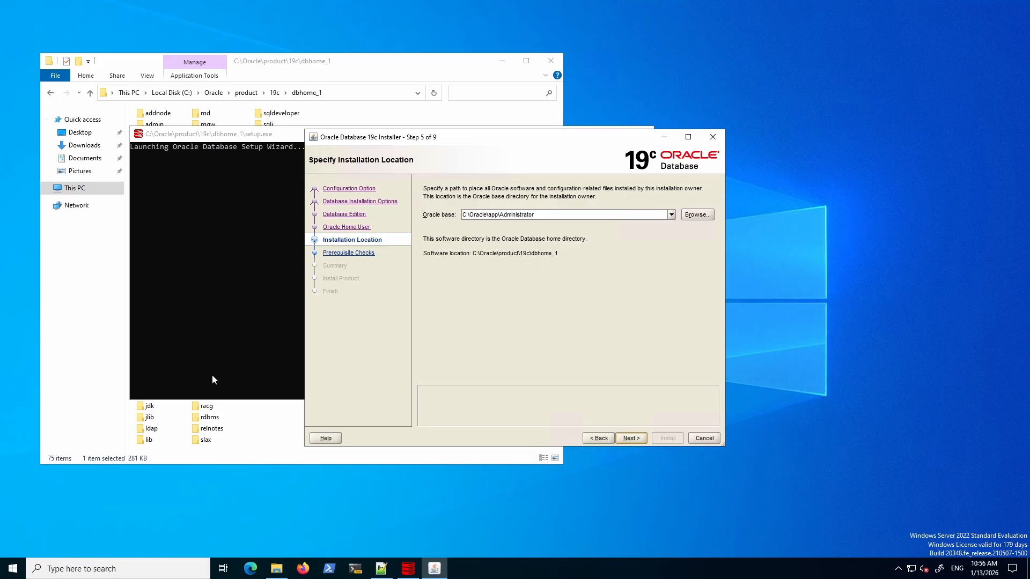
Browse to C:\Oracle\admin as the Oracle base and continue through the prerequisite checks.
click(693, 214)
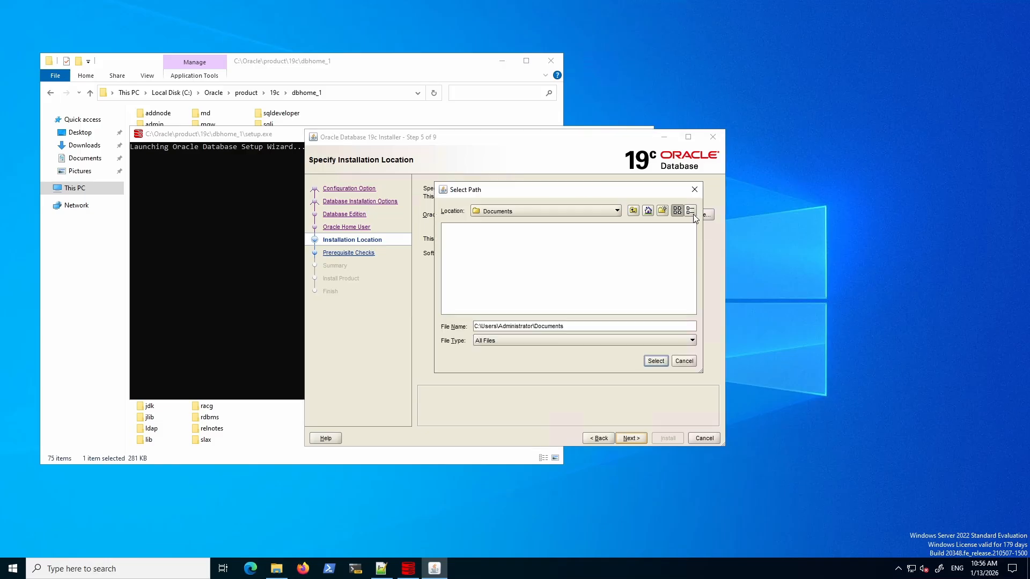
click(617, 212)
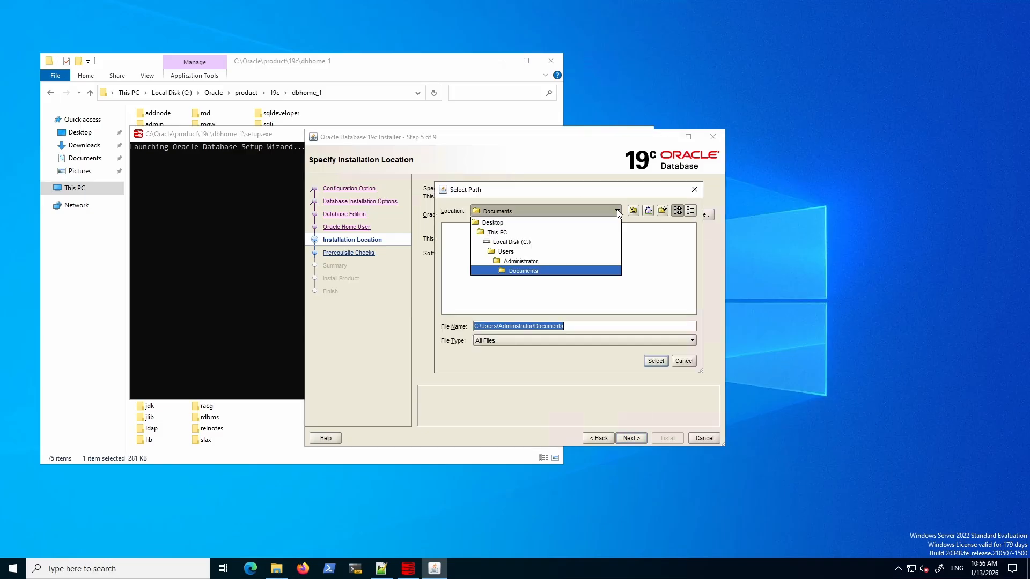
click(527, 242)
double_click(460, 238)
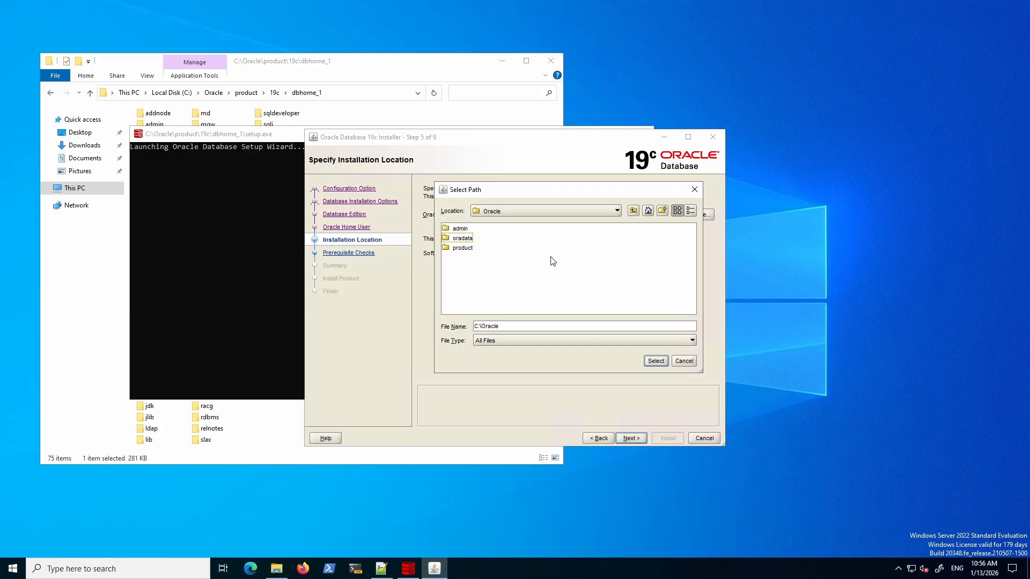
double_click(459, 231)
click(655, 361)
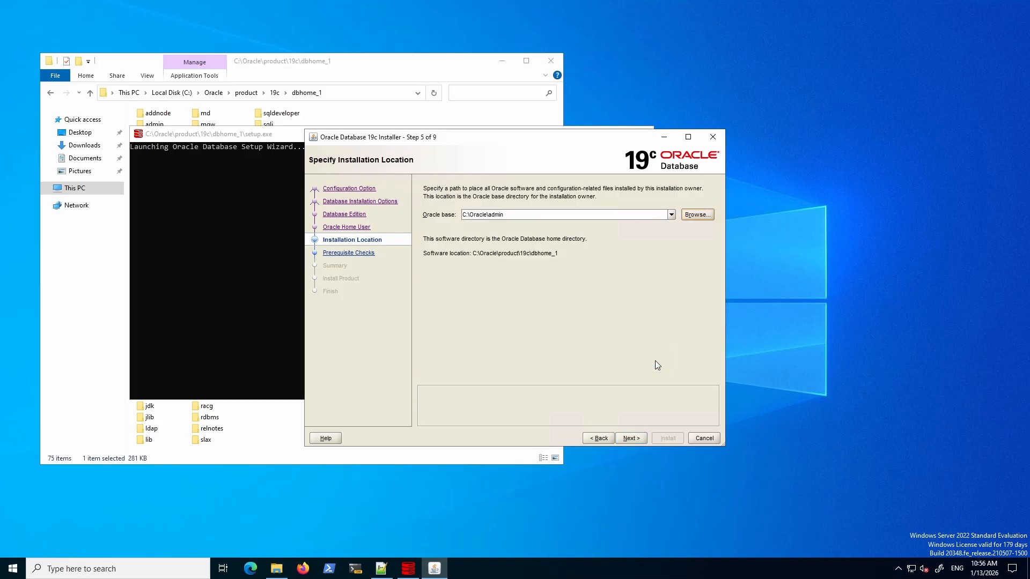
click(633, 437)
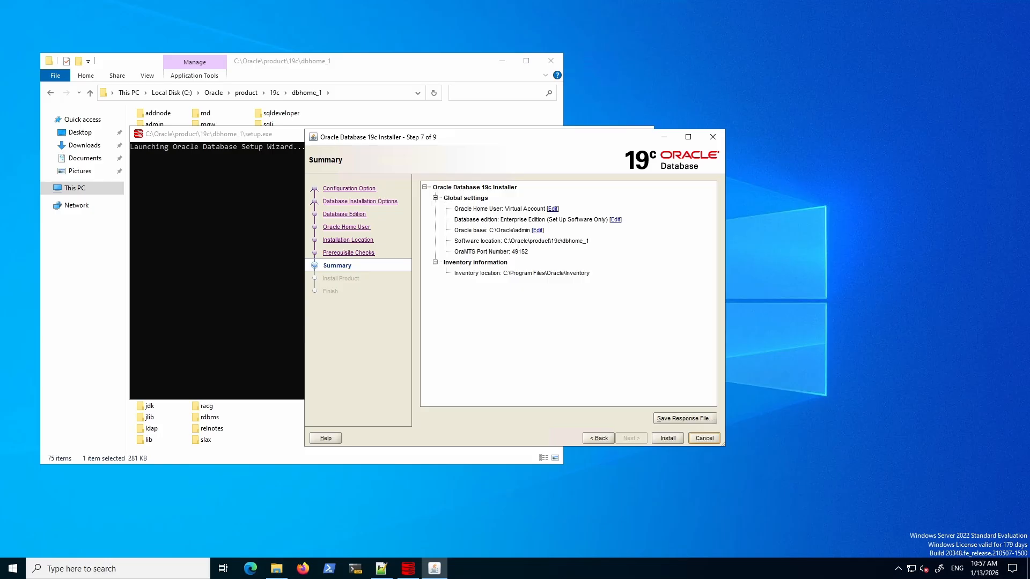
Save the installer settings as db.rsp, then install the database software.
click(672, 418)
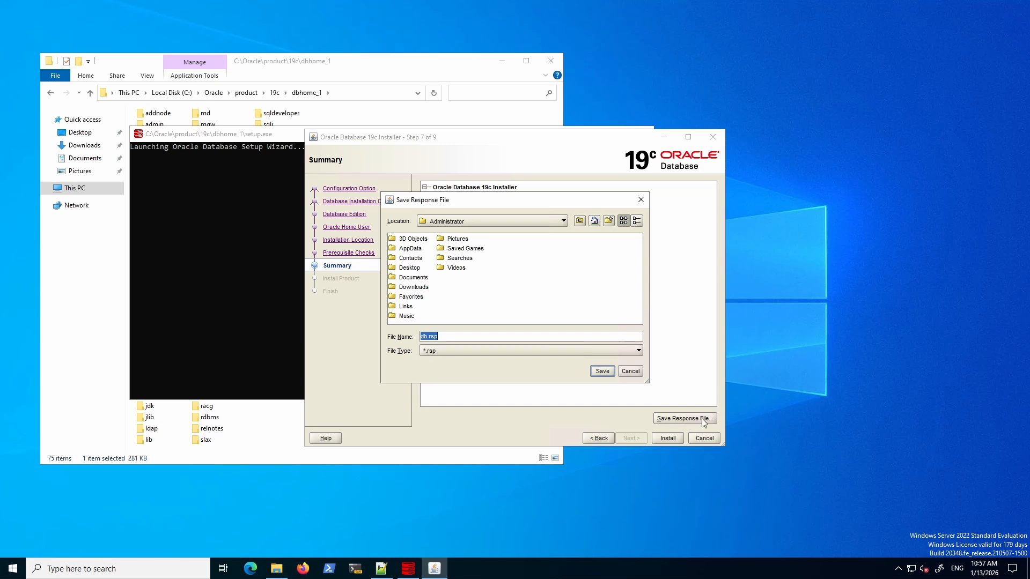
click(602, 371)
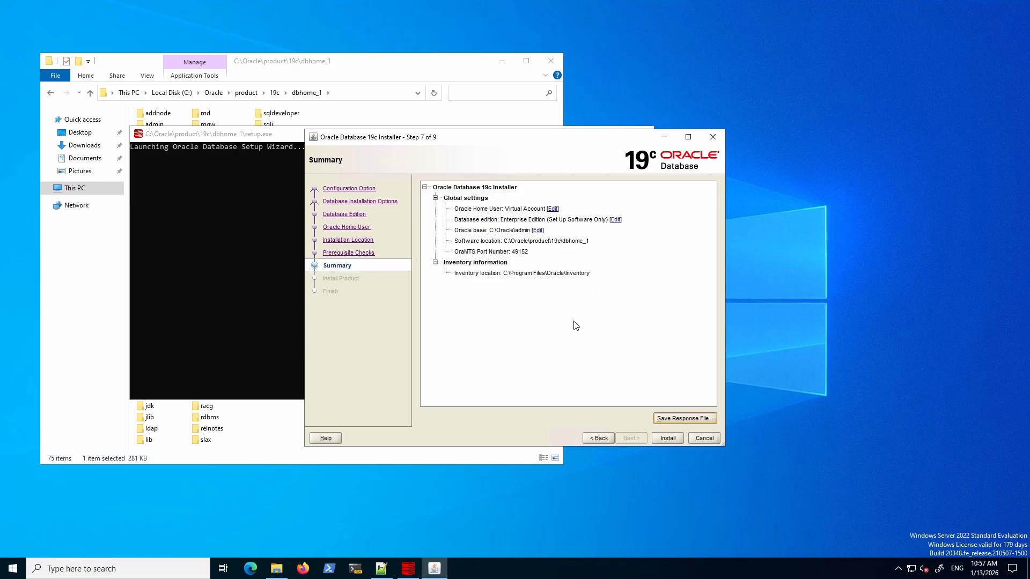
click(662, 439)
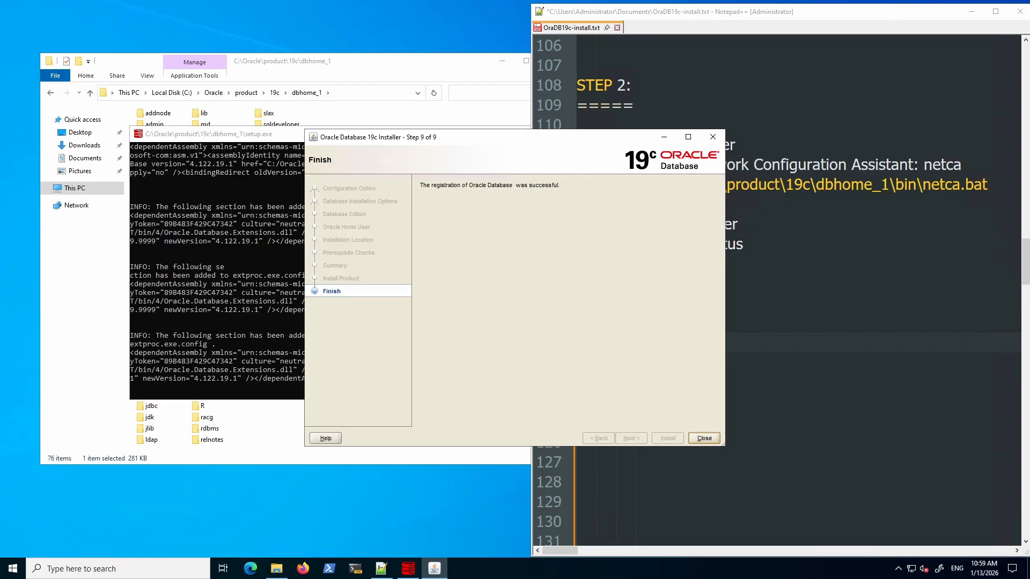
Close the finished installer and show the netca.bat path in the STEP 2 Create the Listener notes.
click(704, 438)
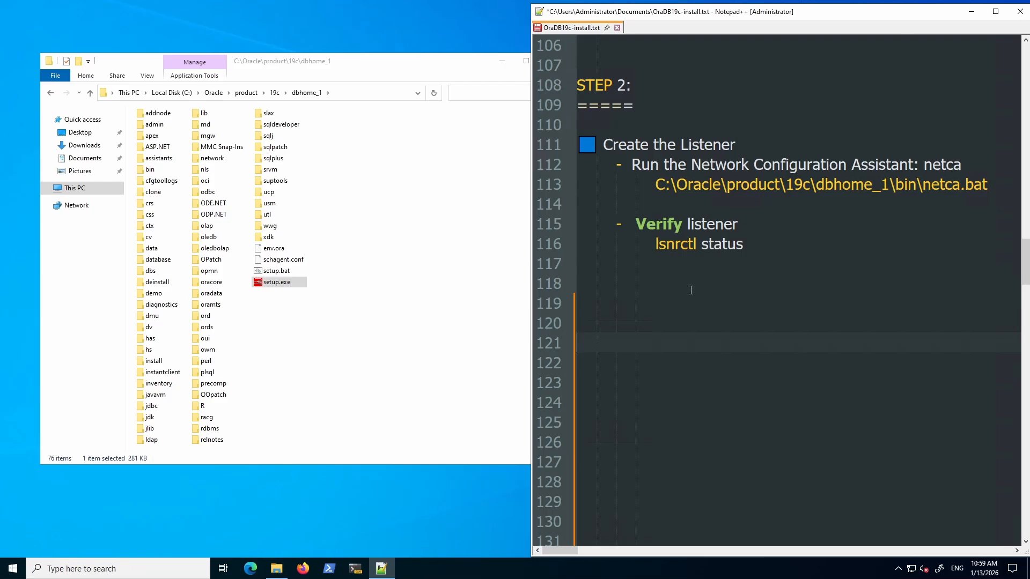
click(603, 144)
click(659, 184)
drag(659, 185, 916, 184)
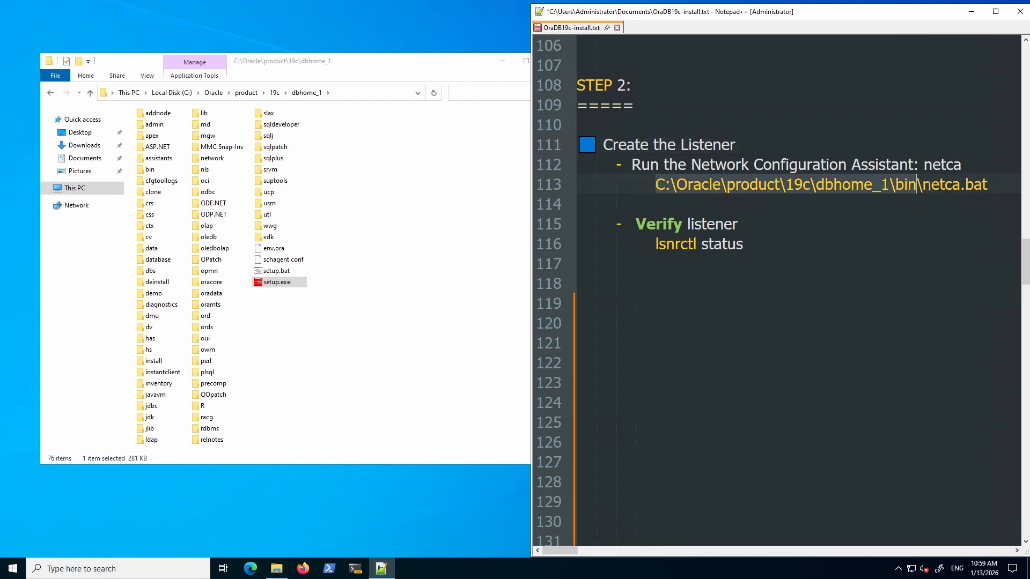
click(946, 185)
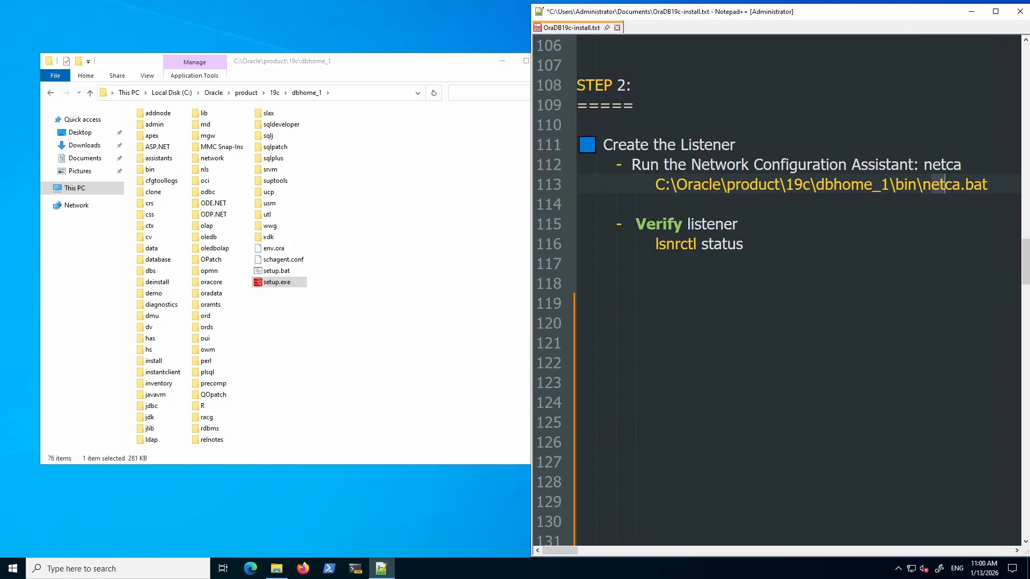
Open a cmd prompt in the dbhome_1 bin folder and run netca.bat.
double_click(149, 169)
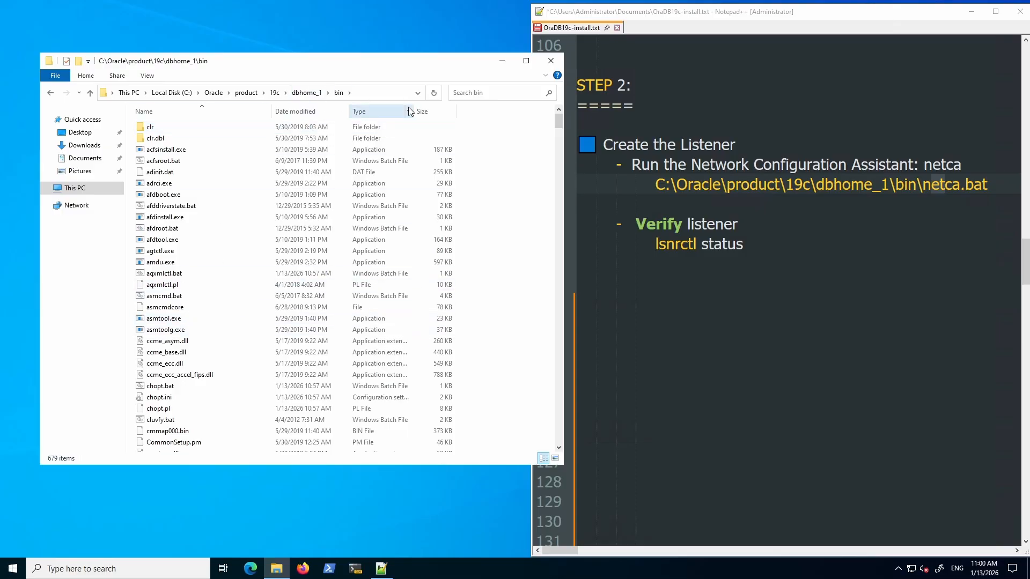
click(381, 94)
text(cmd)
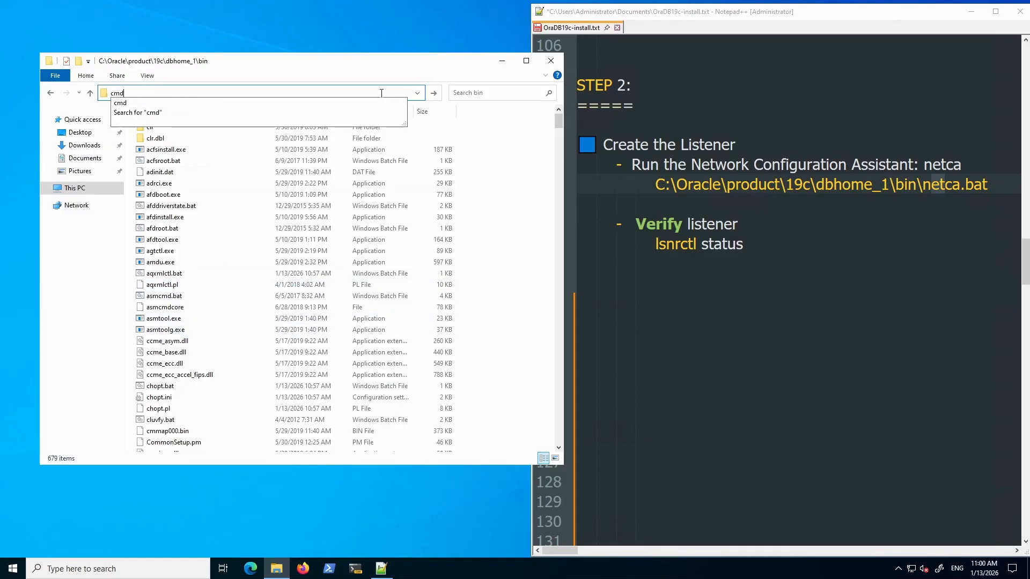
key(Return)
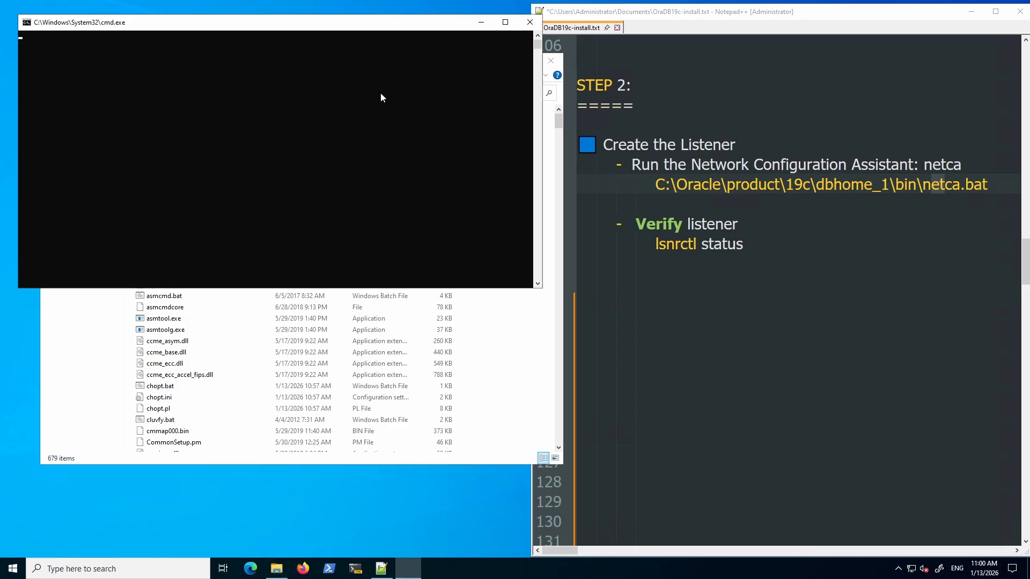
text(netca)
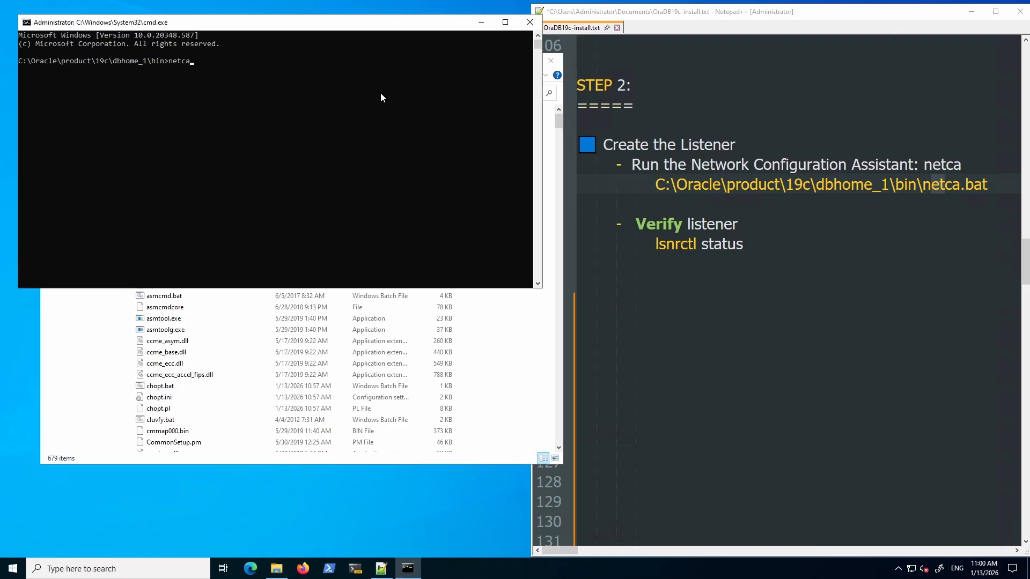
text(.bat)
key(Return)
Choose Listener configuration in the Net Configuration Assistant.
click(971, 12)
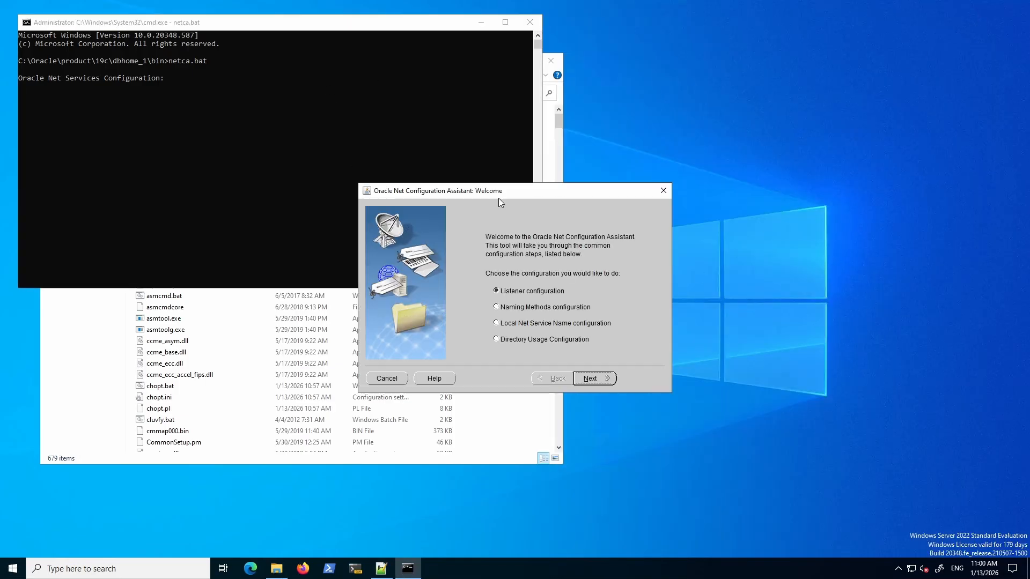
drag(497, 196, 430, 132)
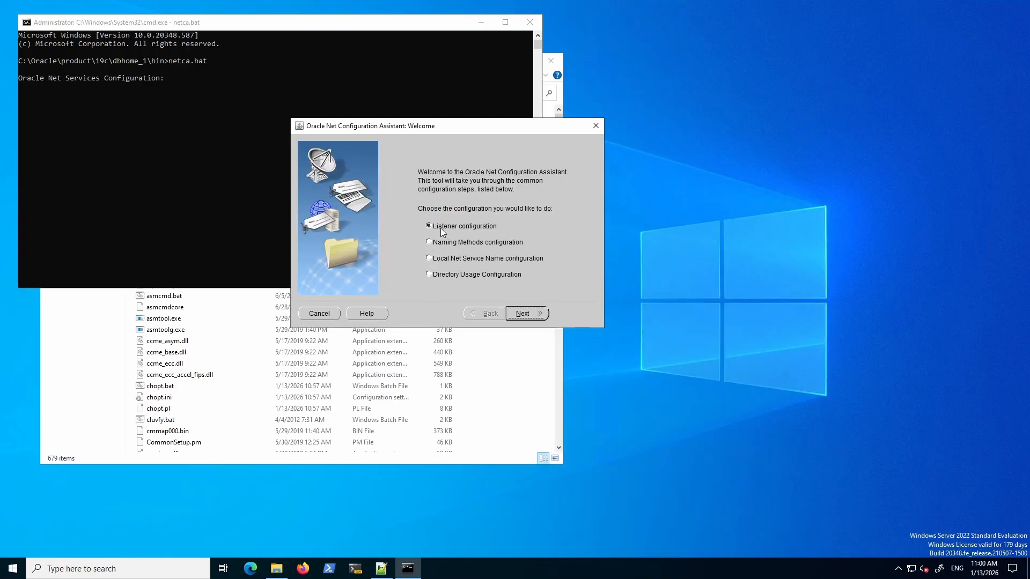
click(475, 230)
click(532, 313)
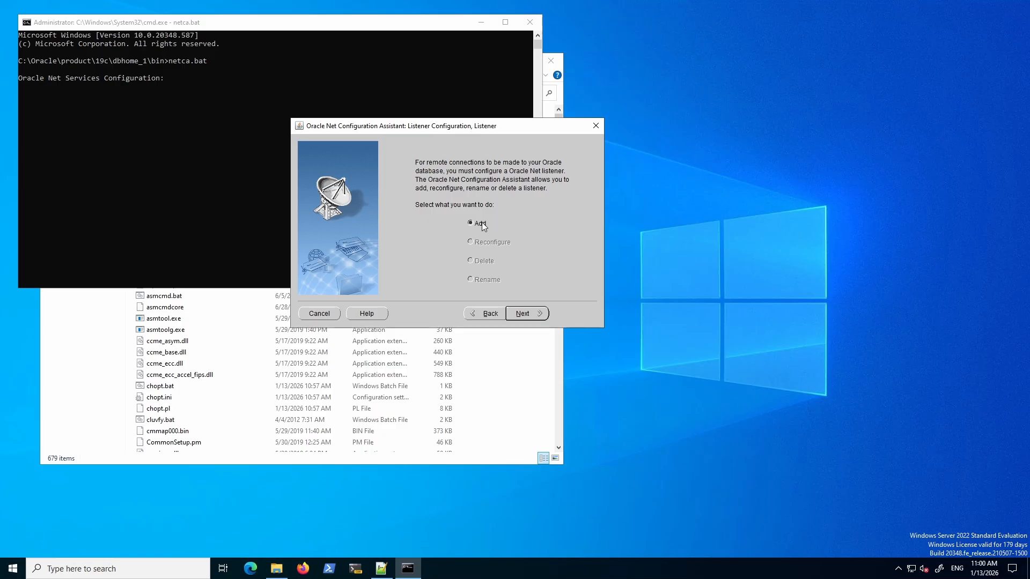
Choose Add and rename the new listener to LISTENER_DEV.
click(532, 316)
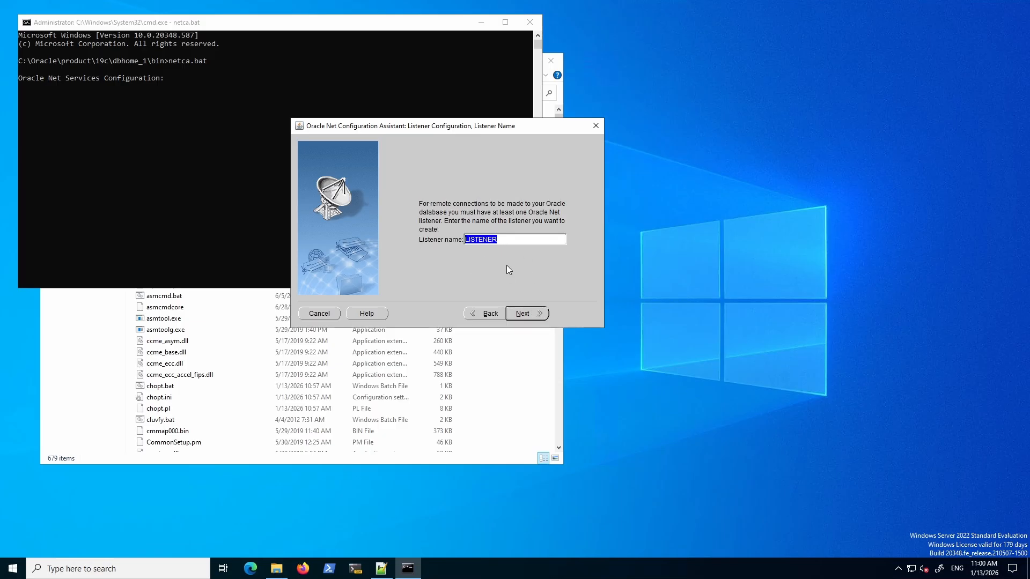
click(546, 244)
text(_)
text(DEV)
drag(496, 239, 510, 240)
click(537, 241)
Give LISTENER_DEV the TCP protocol and standard port 1521, with no additional listeners.
click(537, 318)
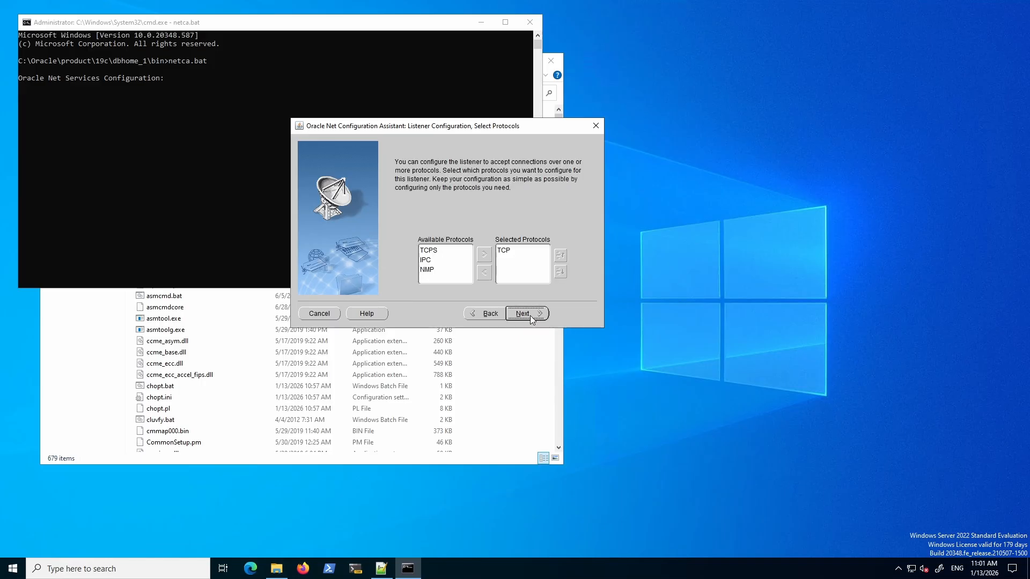
click(506, 252)
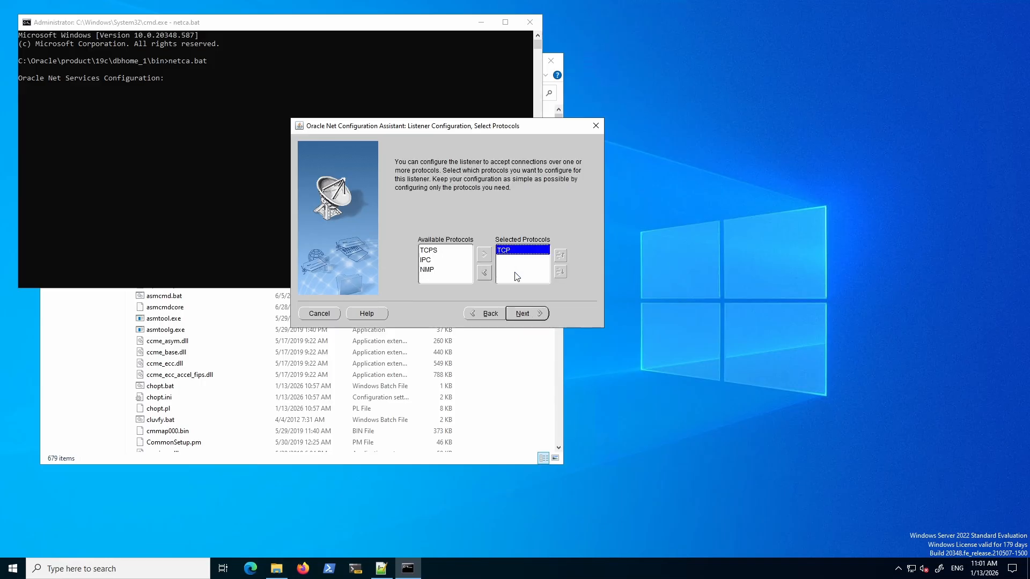
click(529, 316)
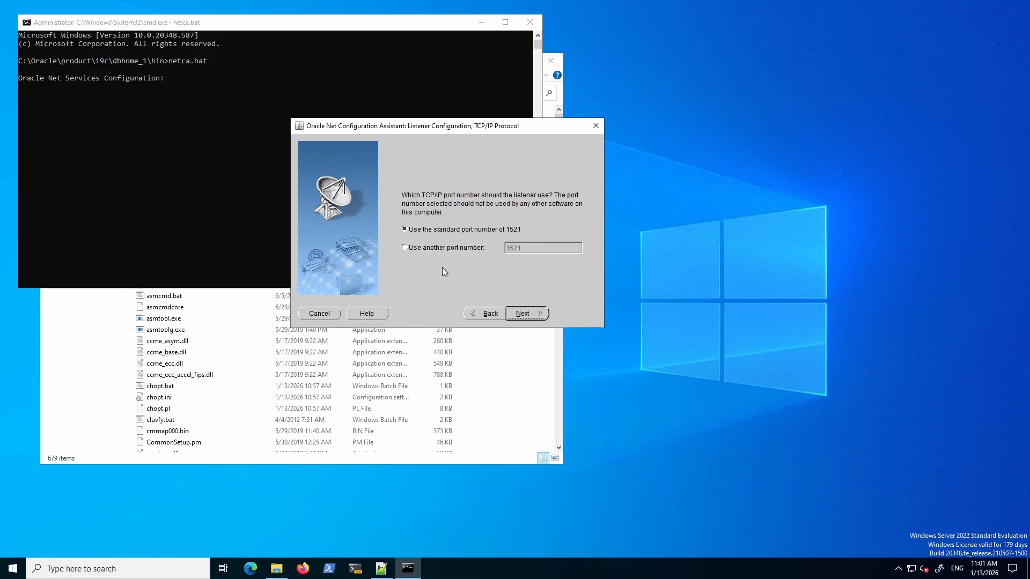
click(415, 249)
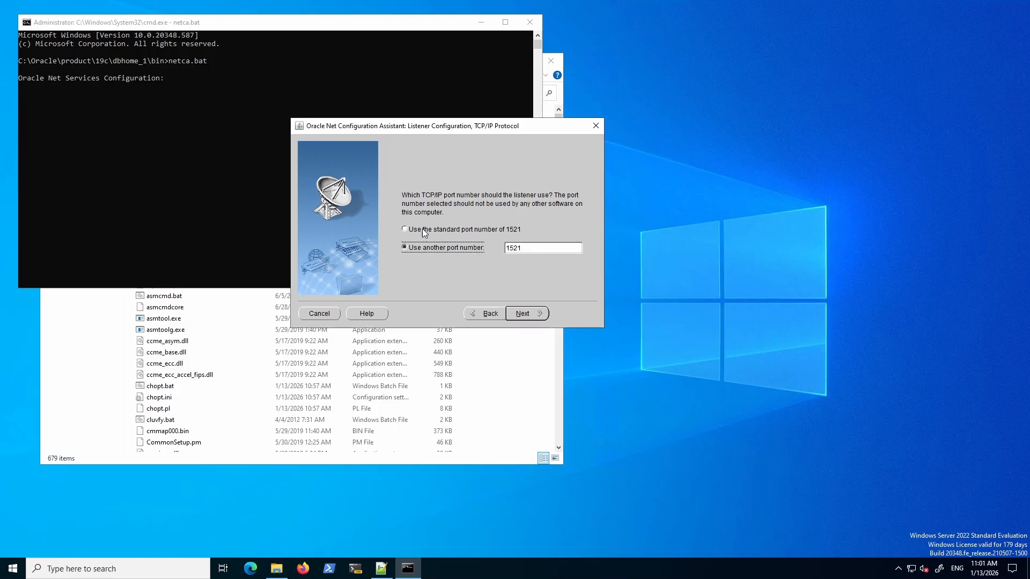
click(406, 230)
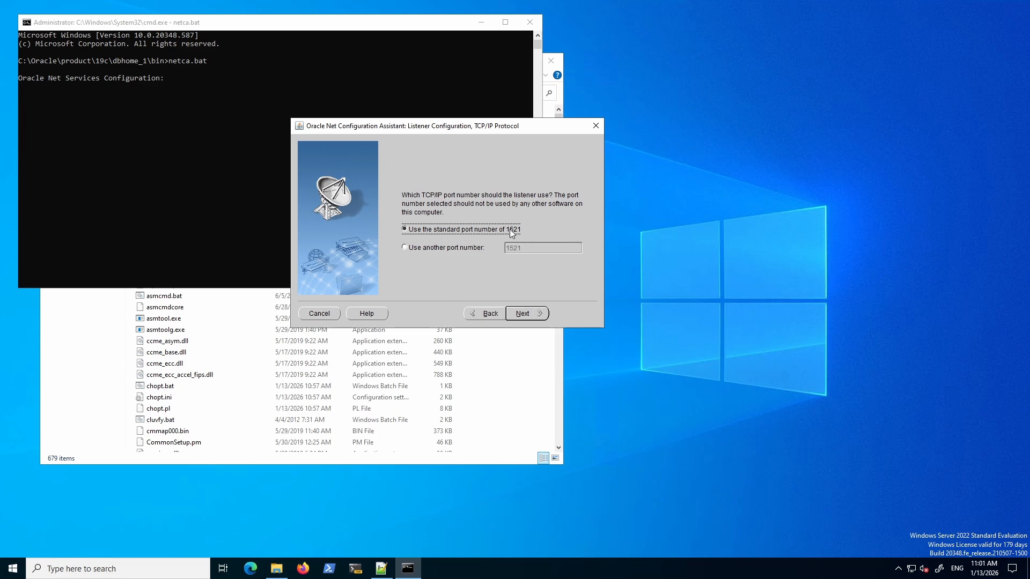
click(529, 316)
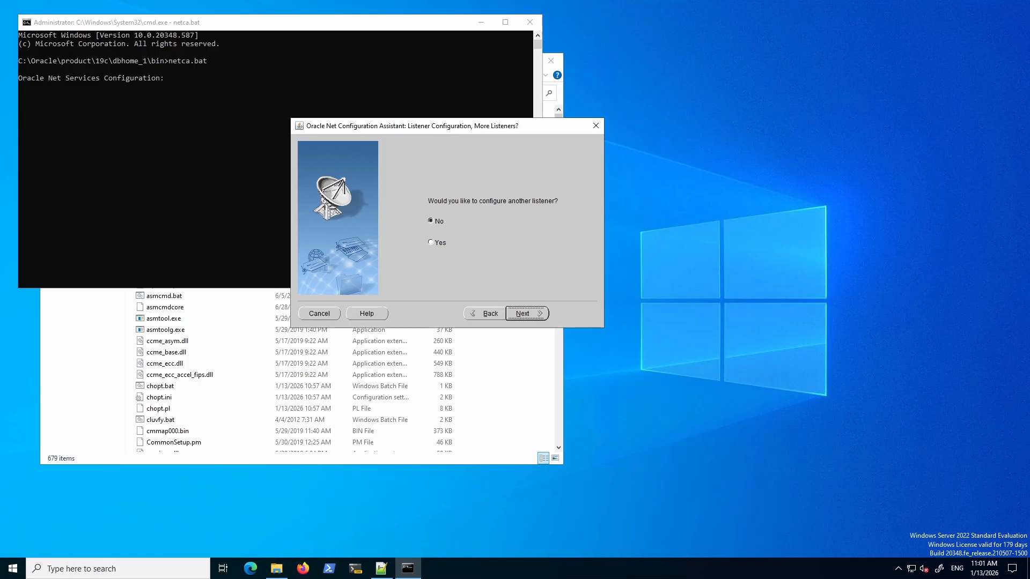
click(529, 314)
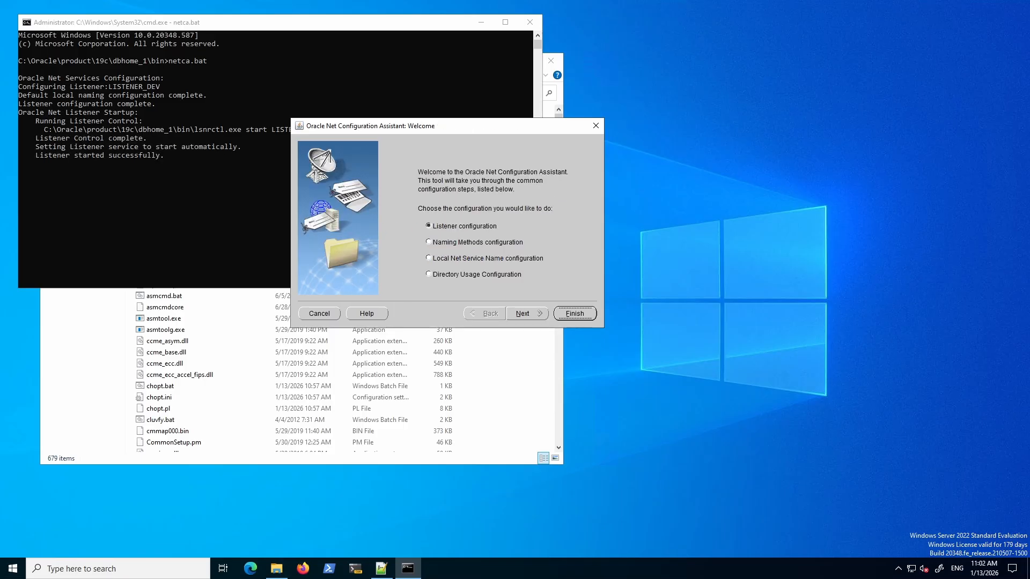
Finish the Net Configuration Assistant, then move the Command Prompt window and focus it.
click(575, 314)
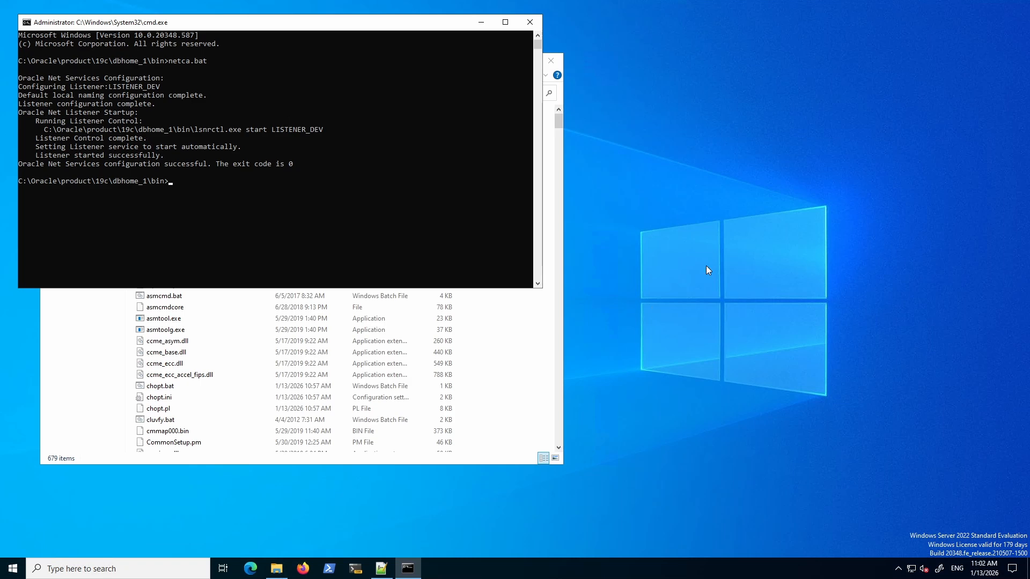
drag(328, 26, 373, 50)
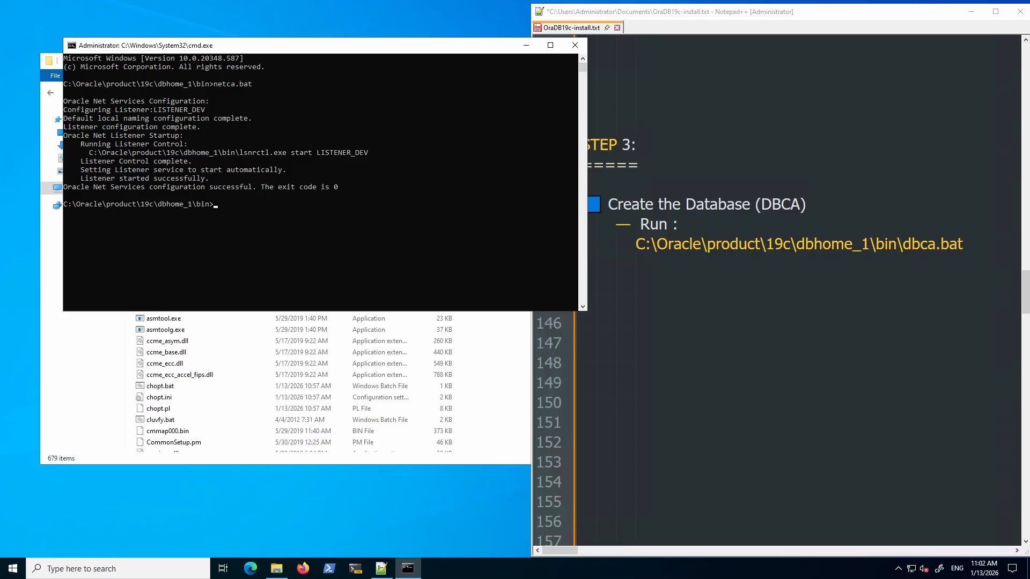
click(293, 254)
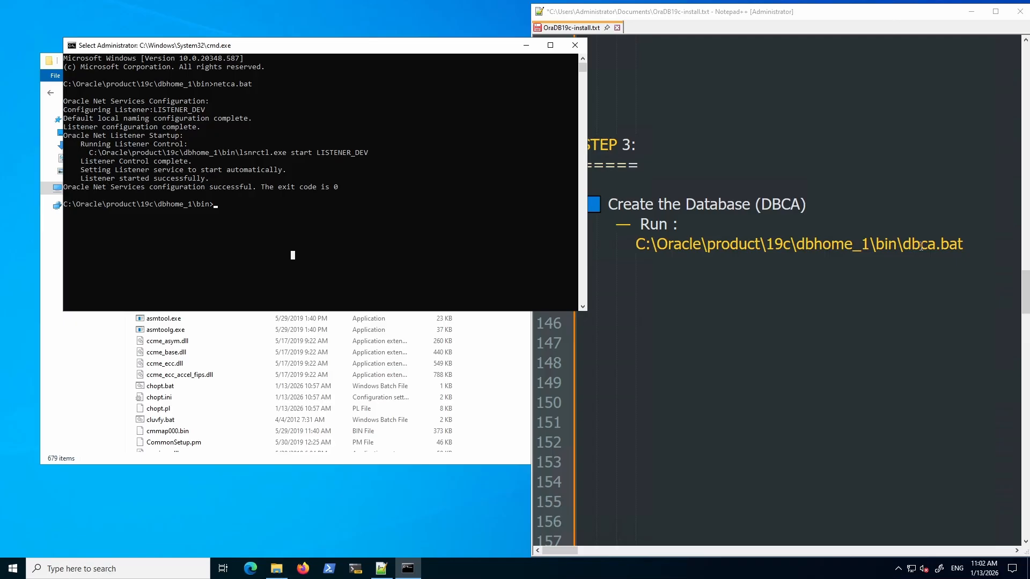
Run DBCA.BAT in the Command Prompt to launch the Database Configuration Assistant.
click(362, 255)
text(DBCA.)
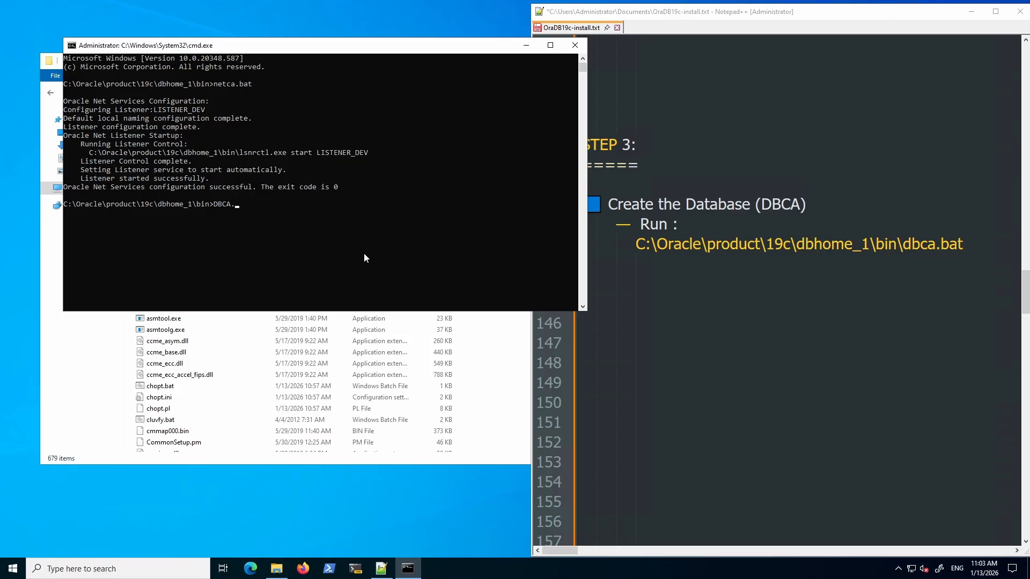
text(BAT)
key(Return)
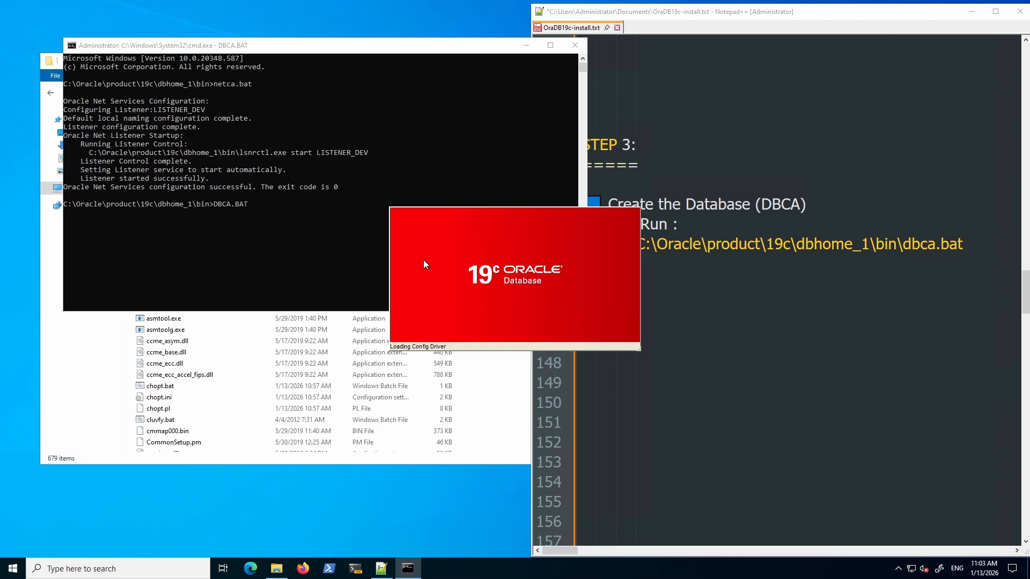
Hide the installation notes and choose Create a database with Advanced configuration.
click(971, 12)
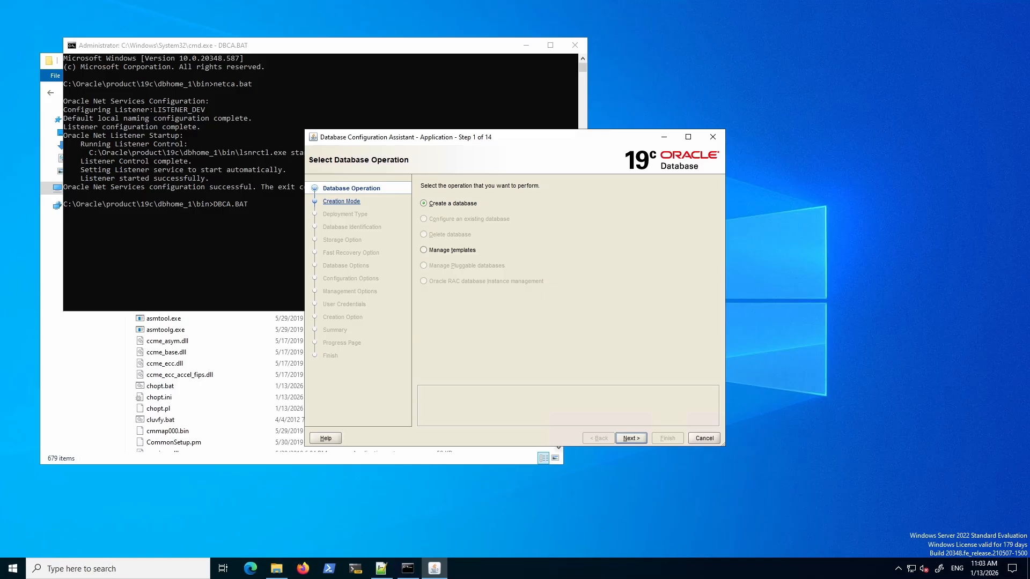
click(636, 439)
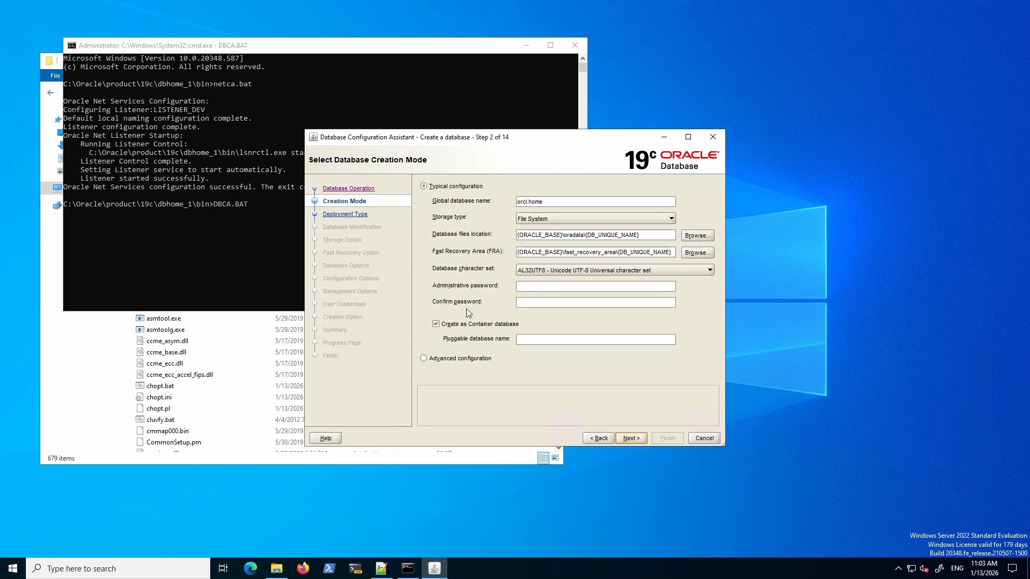
click(425, 358)
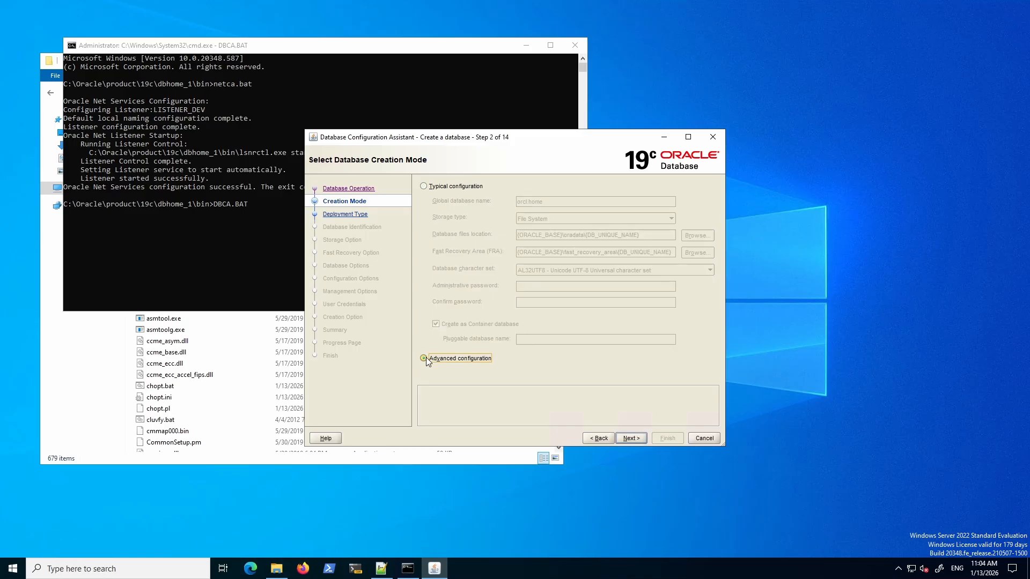
click(631, 437)
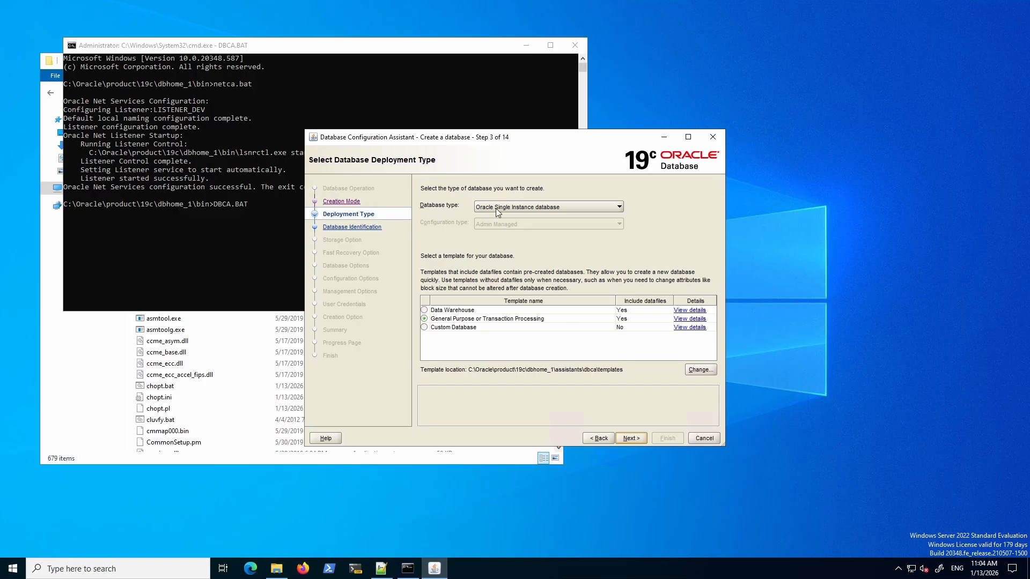
Keep Oracle Single Instance database and the General Purpose template.
click(620, 206)
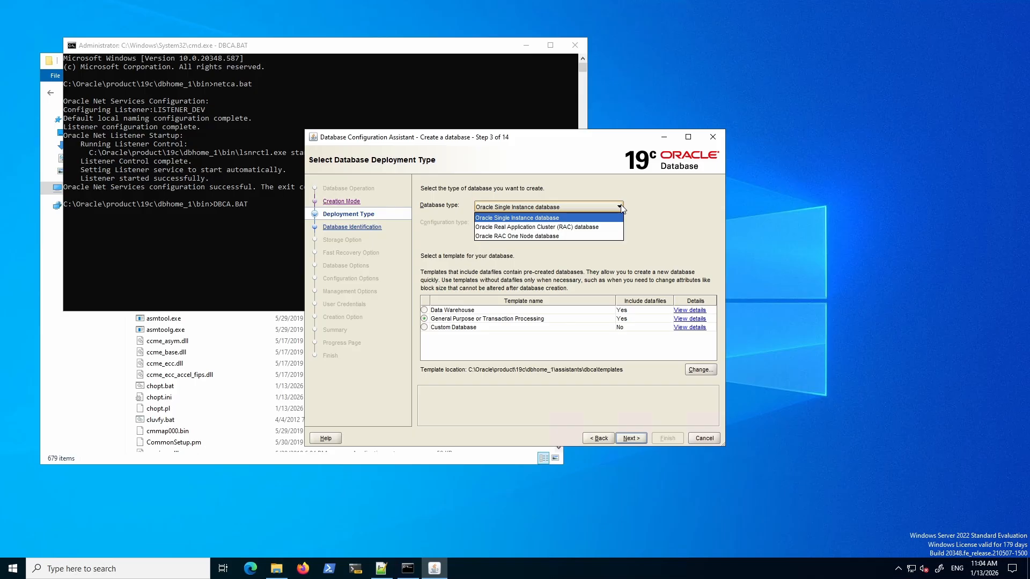
click(660, 208)
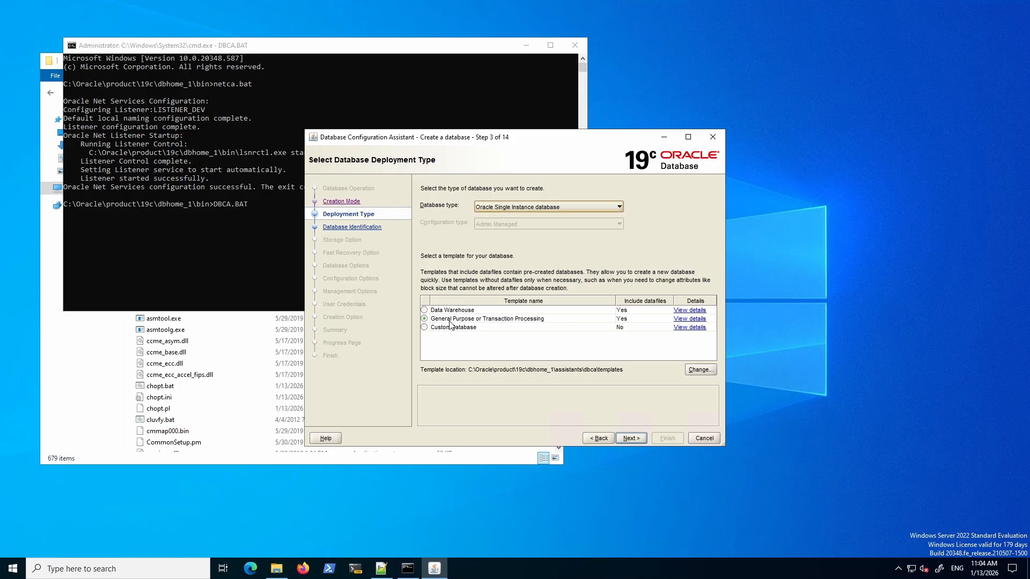
click(630, 439)
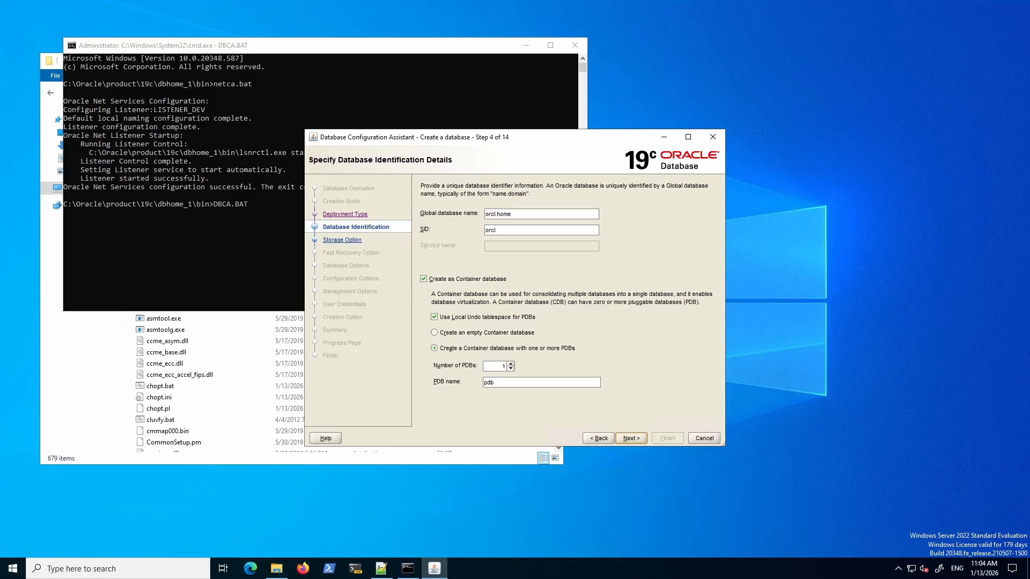
Uncheck Create as Container database and enter devdb as the global database name.
click(423, 279)
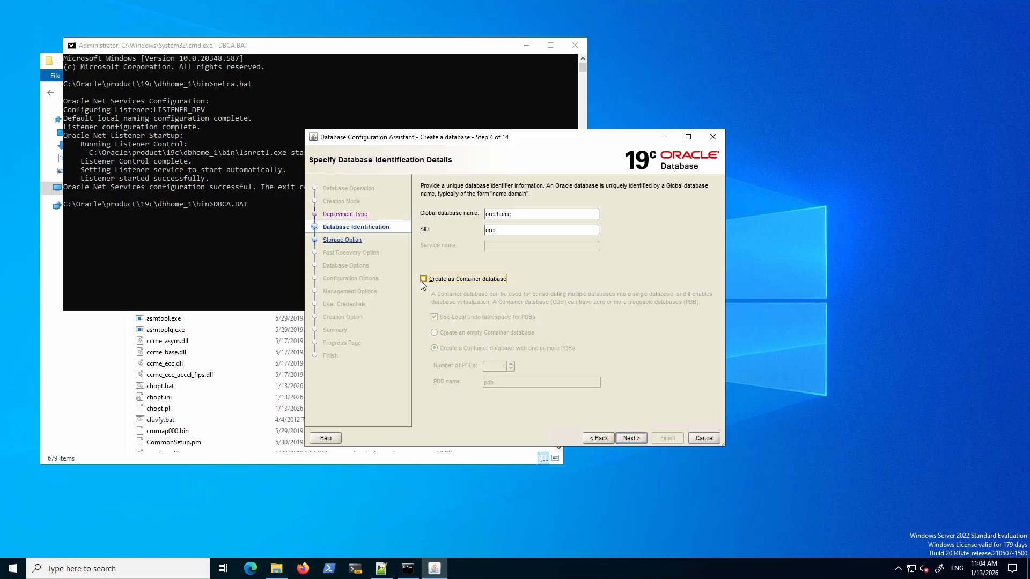
triple_click(525, 215)
text(devdb)
click(498, 213)
double_click(498, 213)
click(532, 212)
Retype the global database name as DEVDB in capitals and continue to storage options.
key(ctrl+a)
key(BackSpace)
text(ERPDV)
key(BackSpace)
text(B)
key(BackSpace)
key(BackSpace)
key(BackSpace)
key(BackSpace)
key(BackSpace)
text(DEVDB)
click(630, 439)
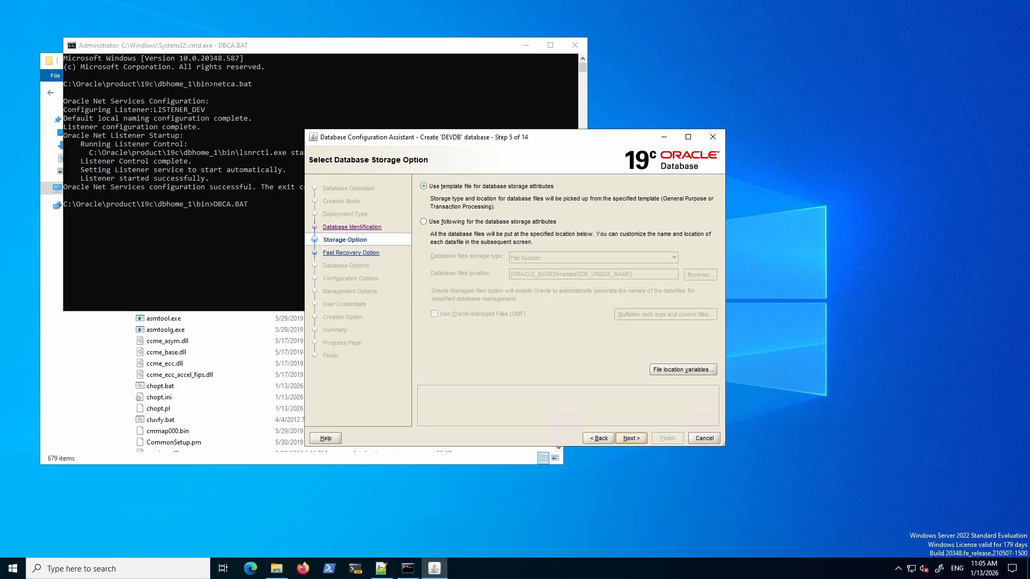
Choose custom storage attributes, keep recovery defaults and LISTENER_DEV on 1521, and skip Data Vault.
click(423, 222)
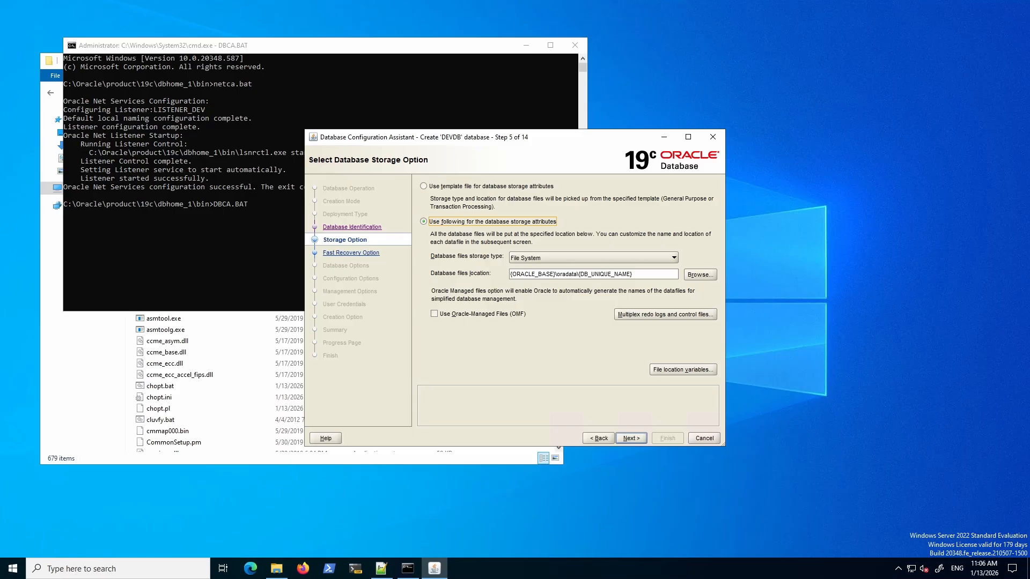
click(629, 438)
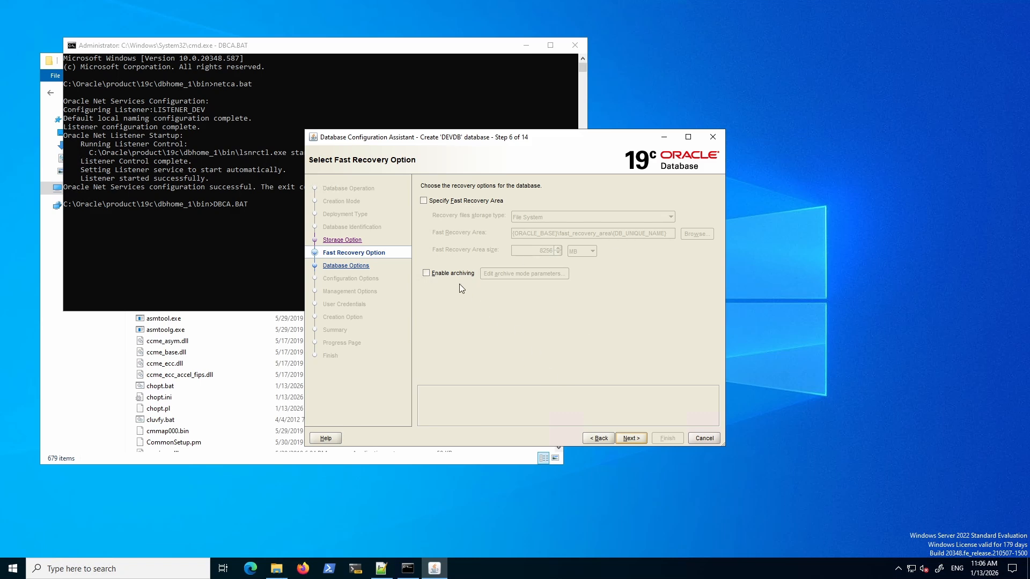
click(634, 438)
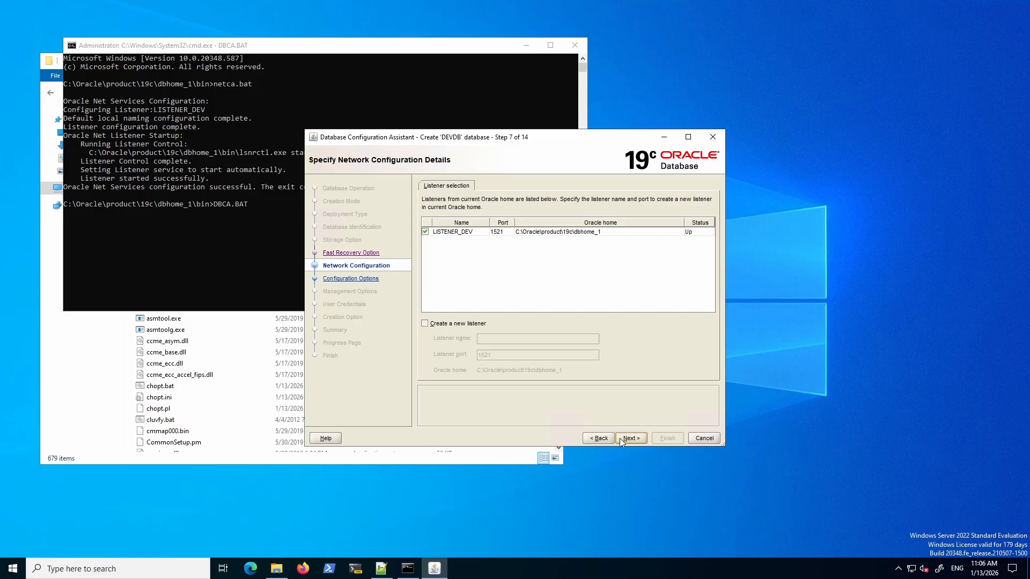
click(636, 438)
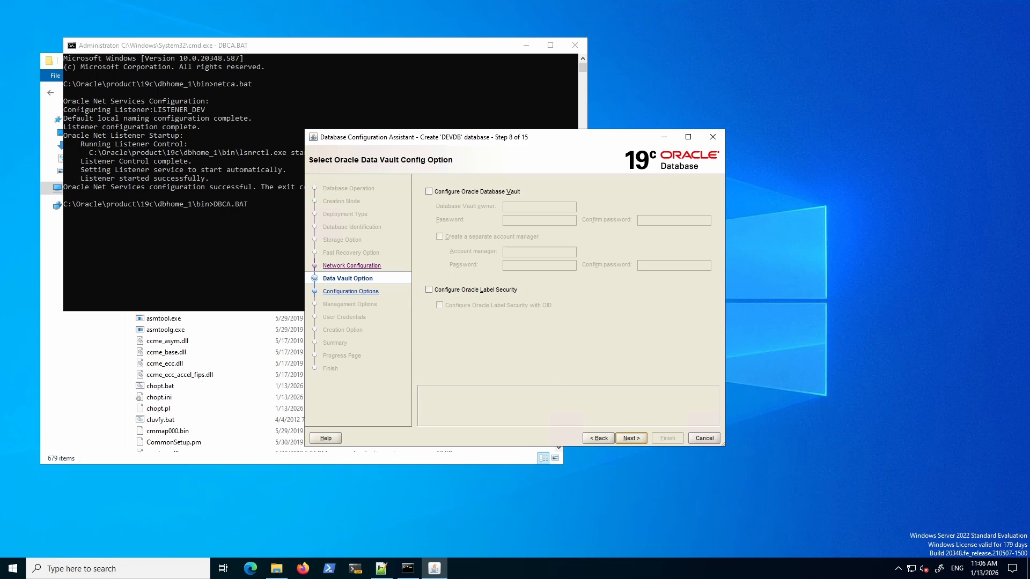
click(632, 438)
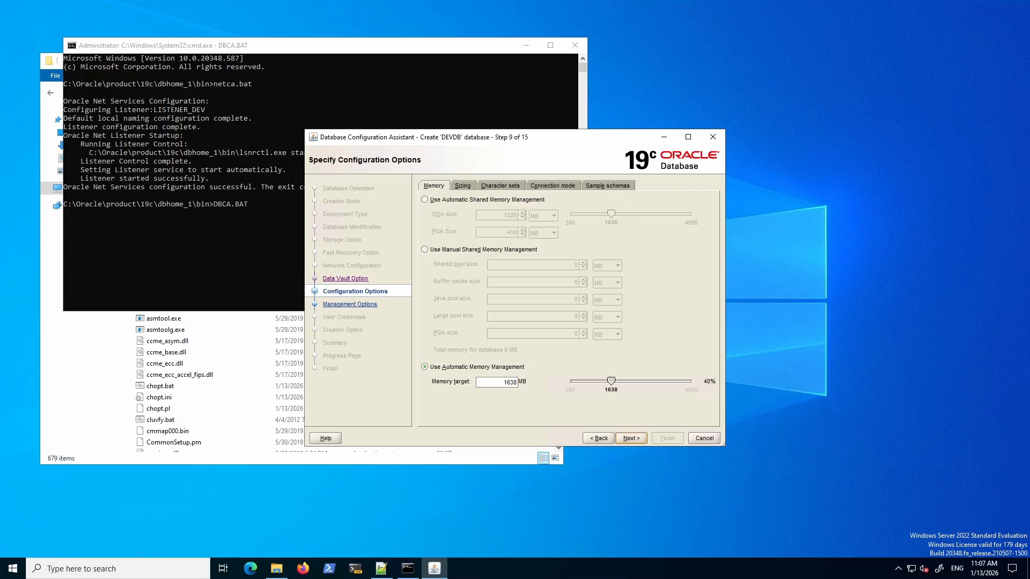
Review the Sizing and Character sets tabs, then check Add sample schemas to the database.
click(463, 186)
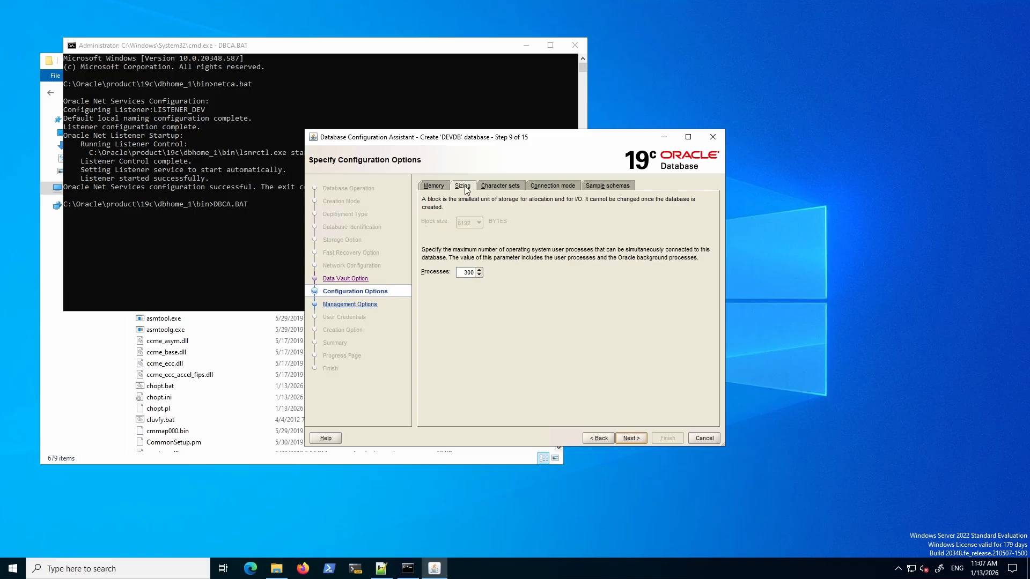
click(508, 185)
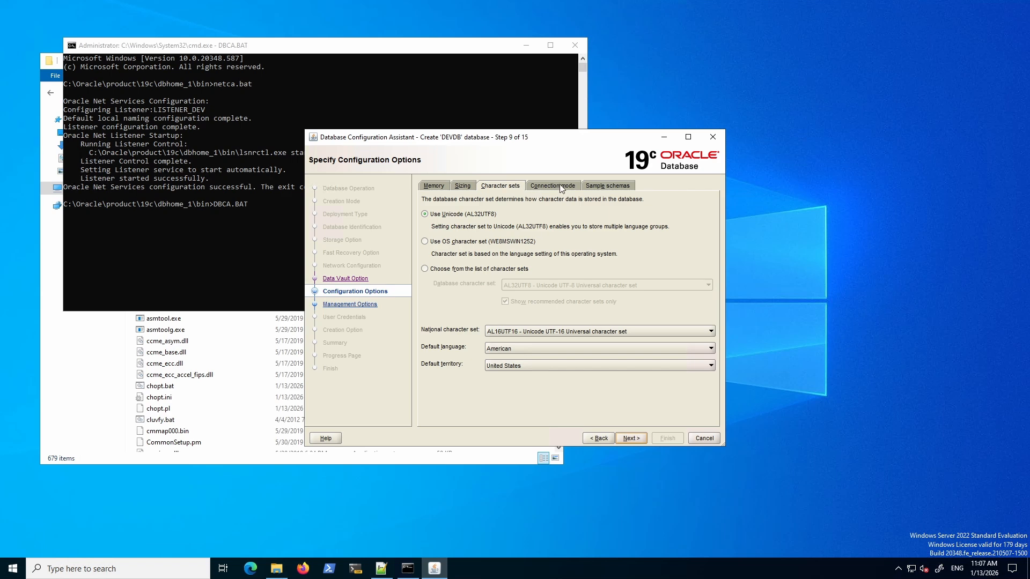
click(597, 188)
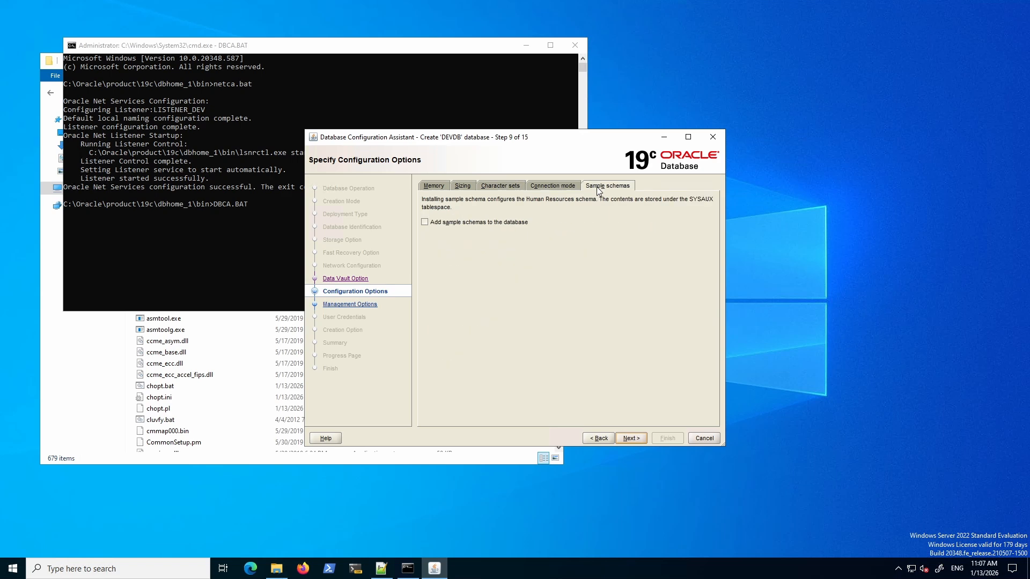
click(425, 222)
click(632, 438)
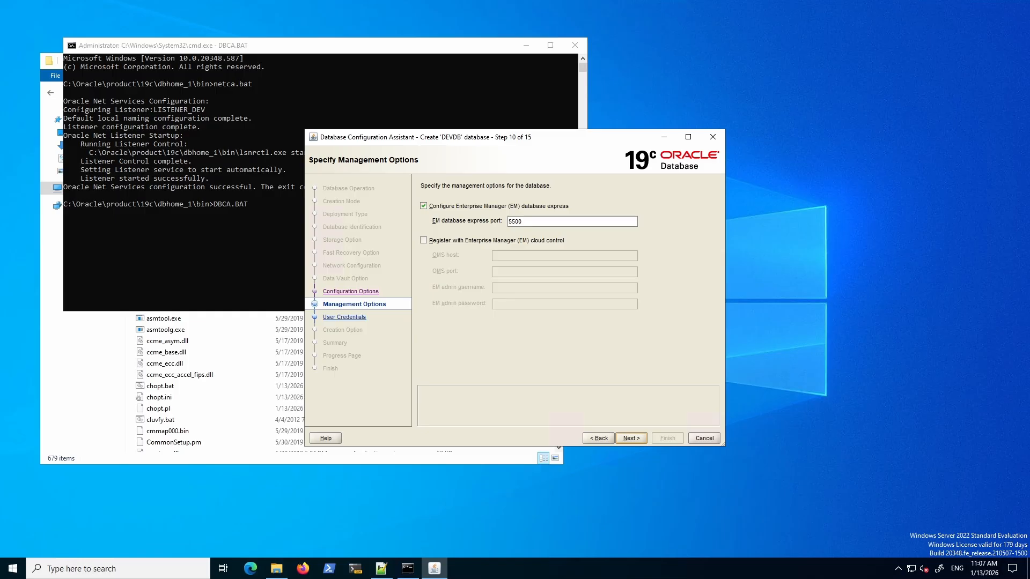
Choose Use the same administrative password for all accounts on the credentials step.
click(632, 437)
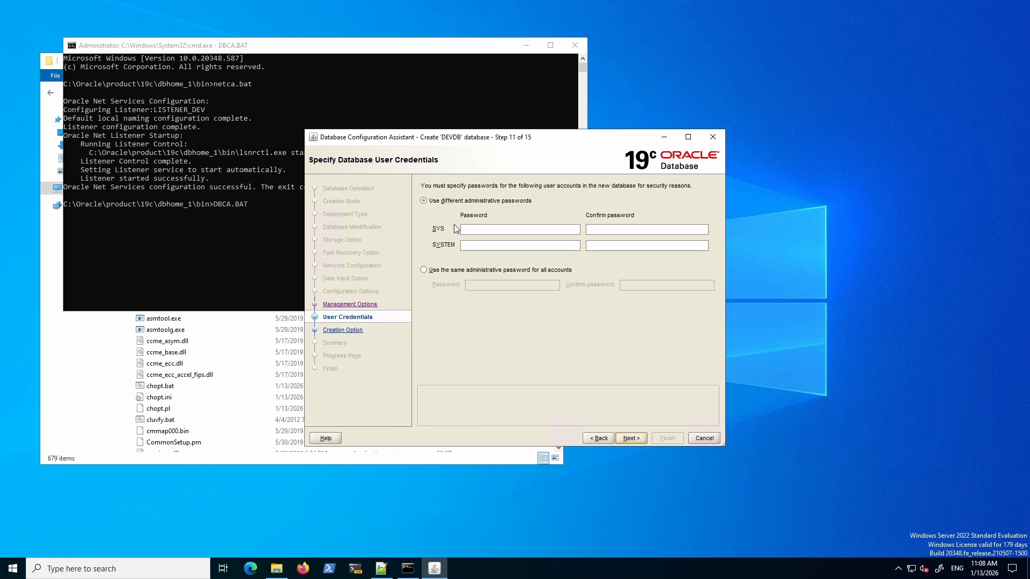
click(423, 270)
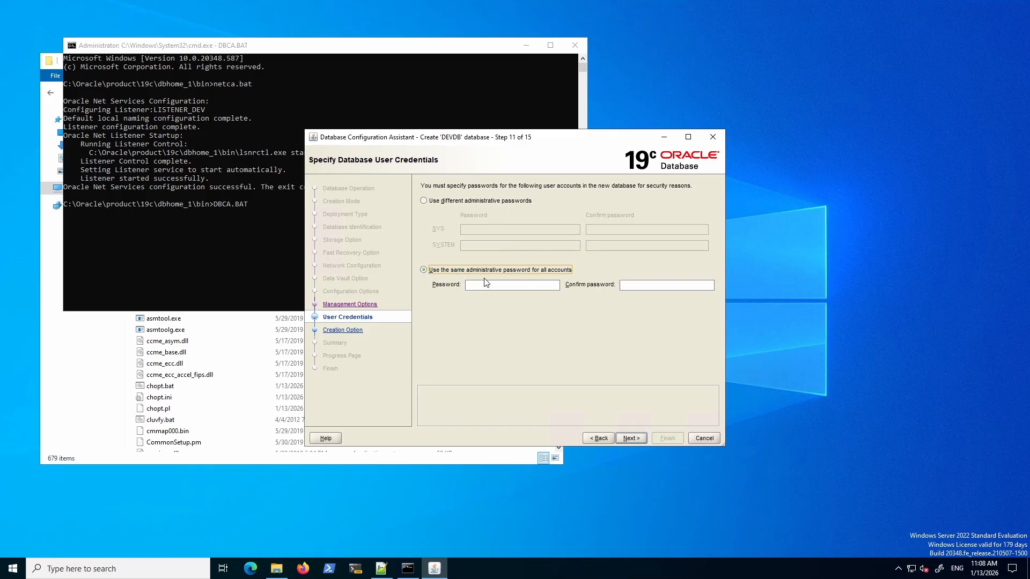
click(423, 201)
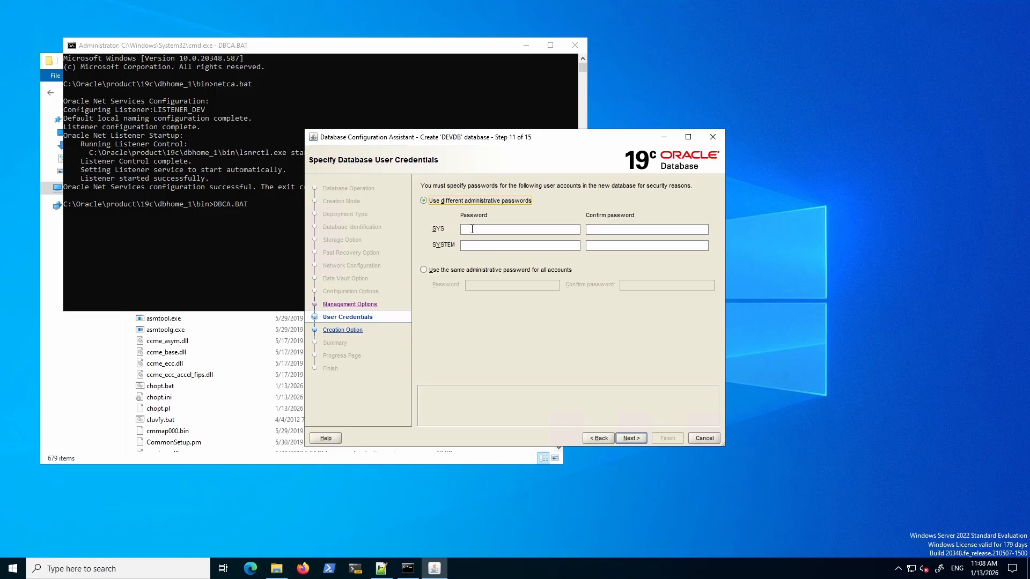
click(473, 233)
click(424, 270)
click(488, 286)
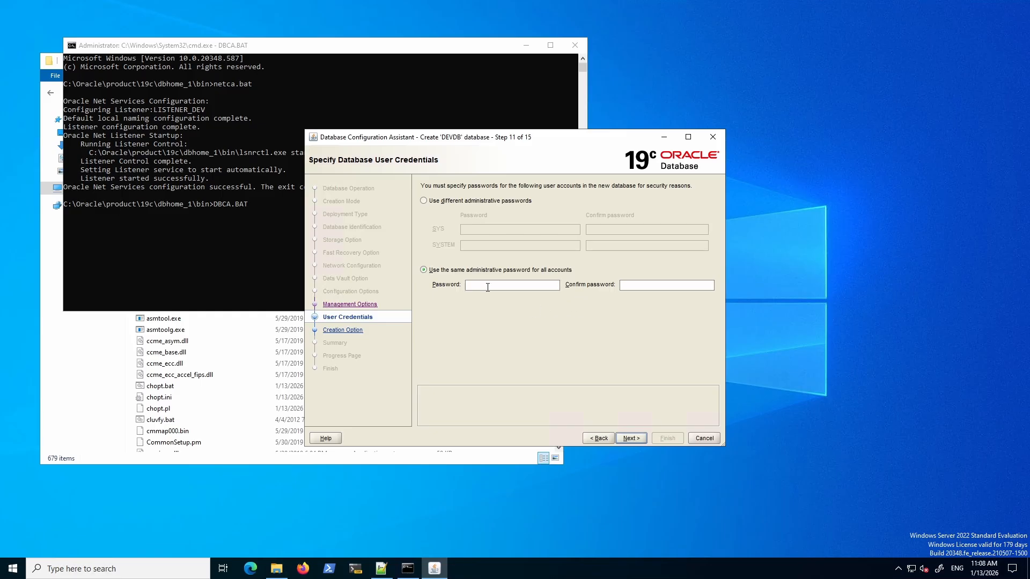
Enter and confirm the shared admin password, then accept the non-conforming password warning.
text(orac)
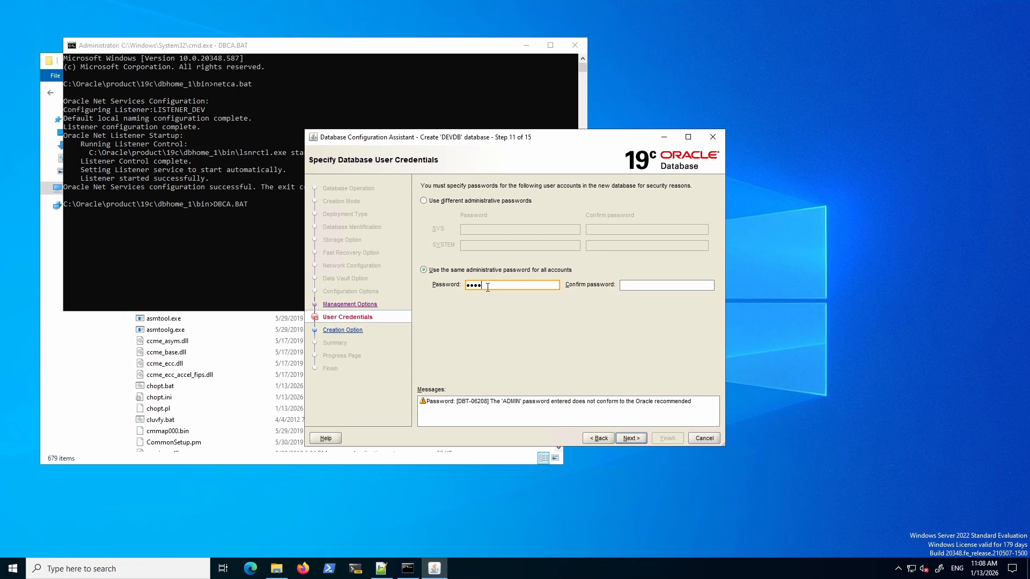
text(le19)
click(626, 286)
text(oracle)
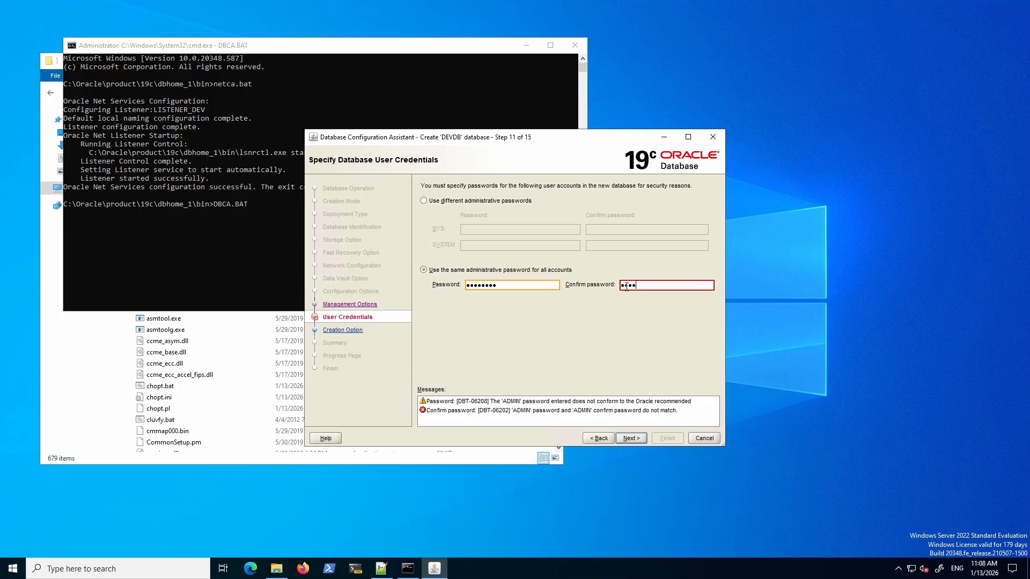
text(19)
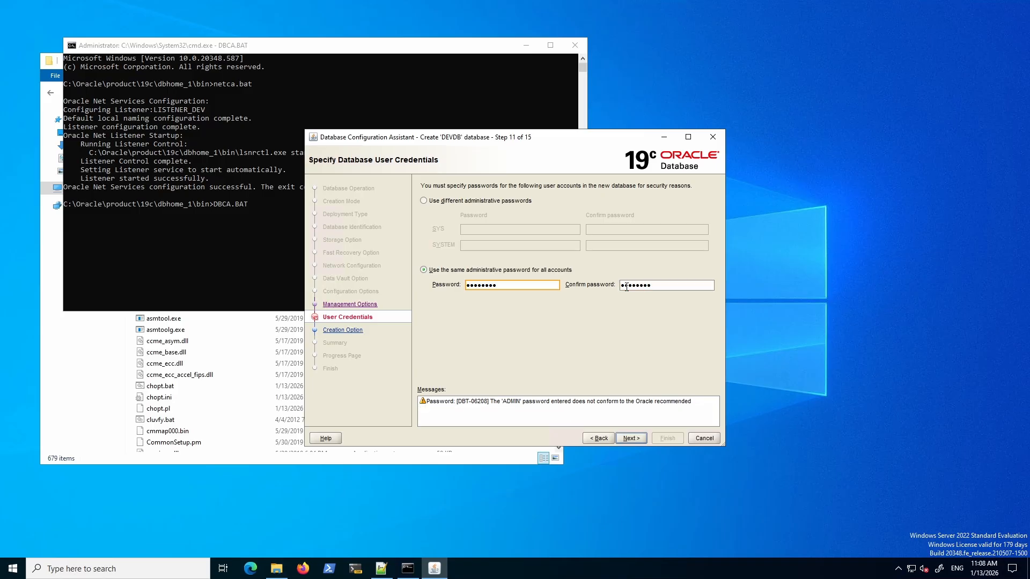
click(631, 438)
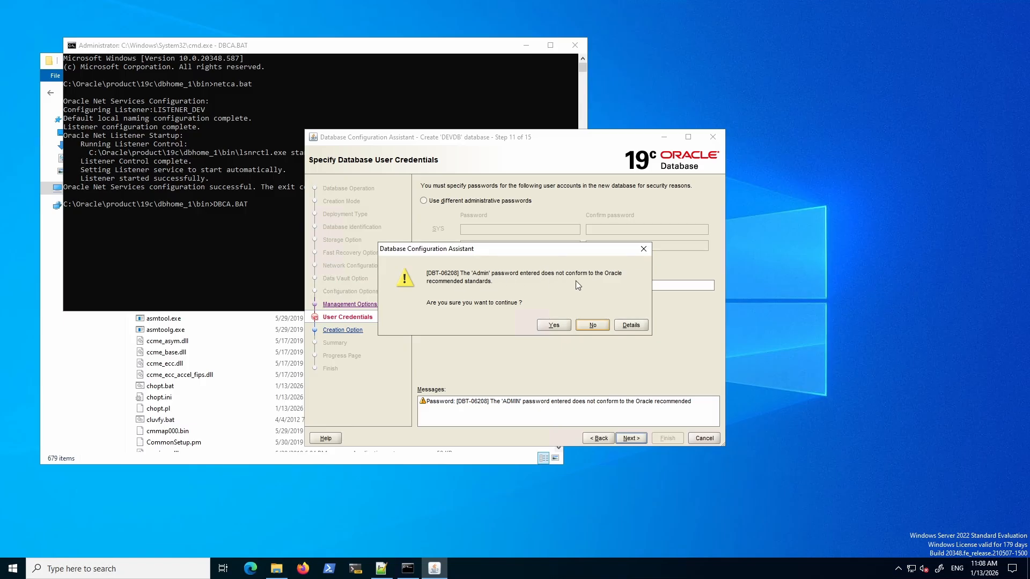
click(553, 324)
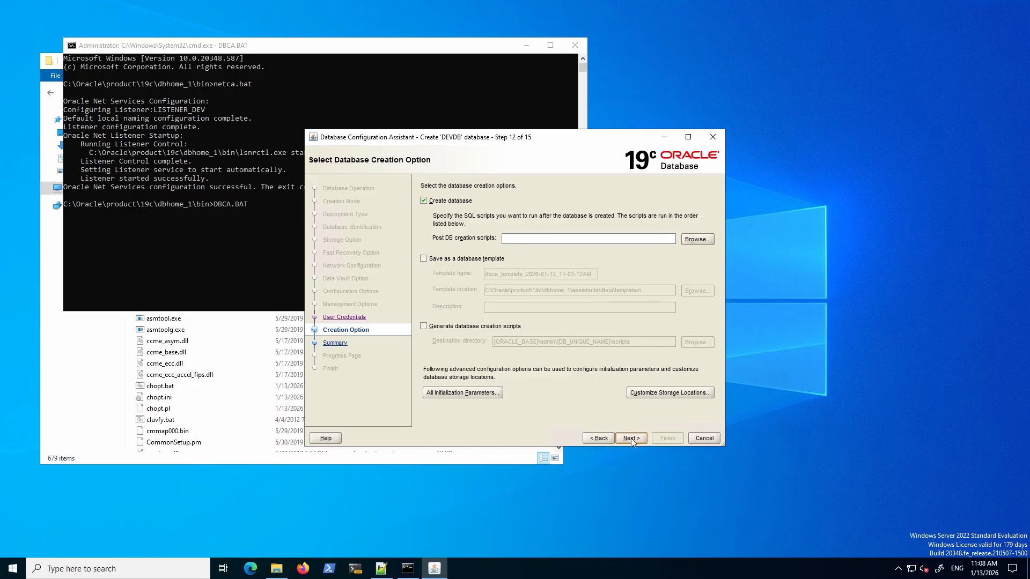
Inspect Redo Log Group 1 under Customize Storage Locations, then advance to the Summary.
click(677, 392)
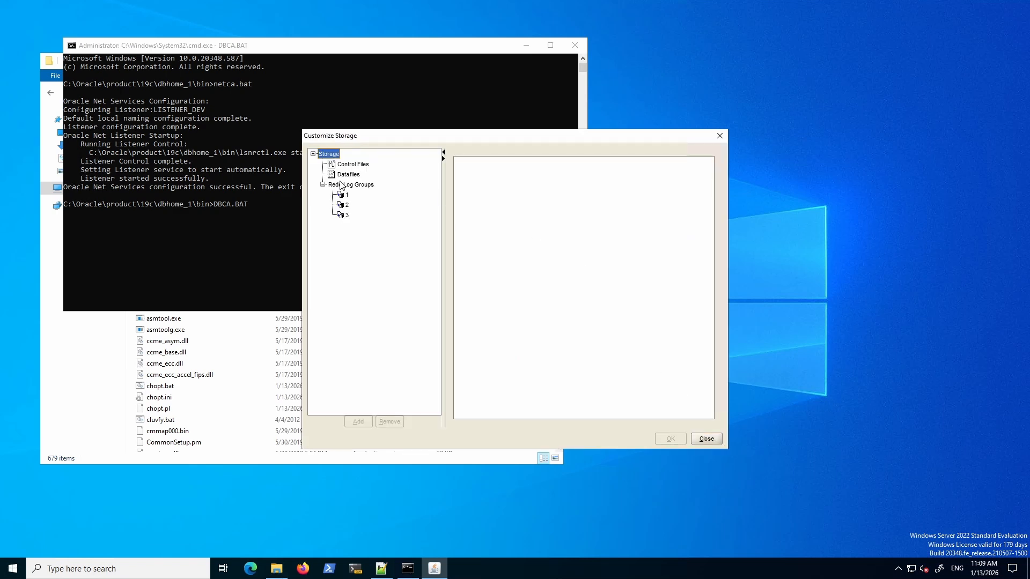
click(346, 195)
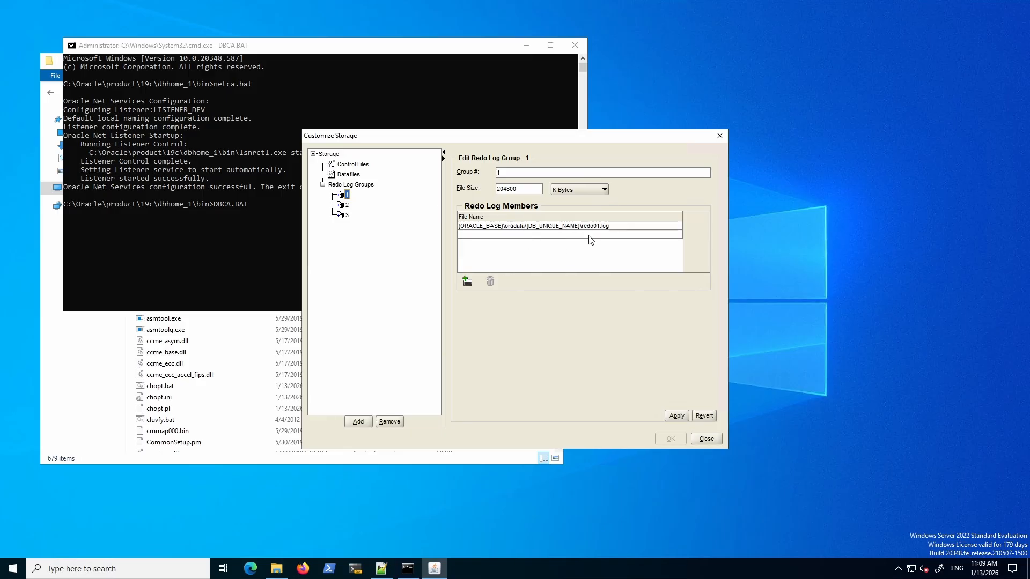
click(700, 440)
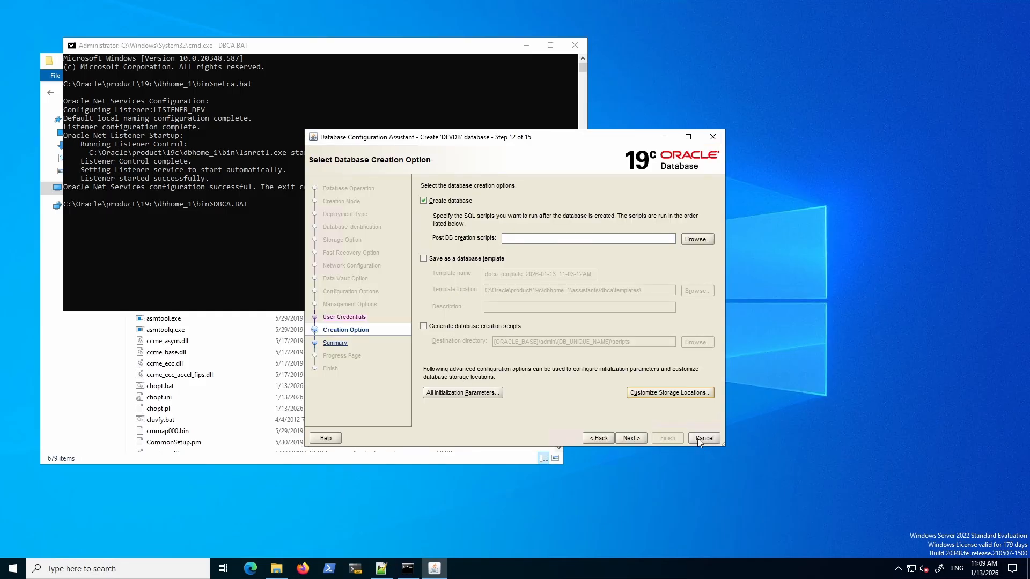
click(628, 442)
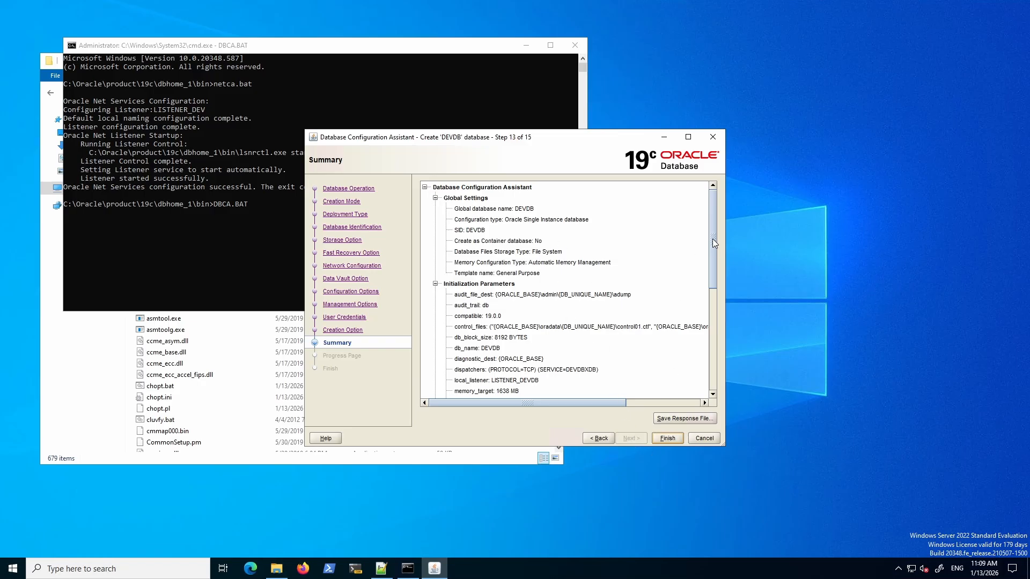
Save the Summary as the response file dbca.rsp and click Finish to build DEVDB.
mouse_move(712, 239)
mouse_down()
mouse_move(704, 392)
mouse_move(714, 224)
mouse_up()
click(670, 419)
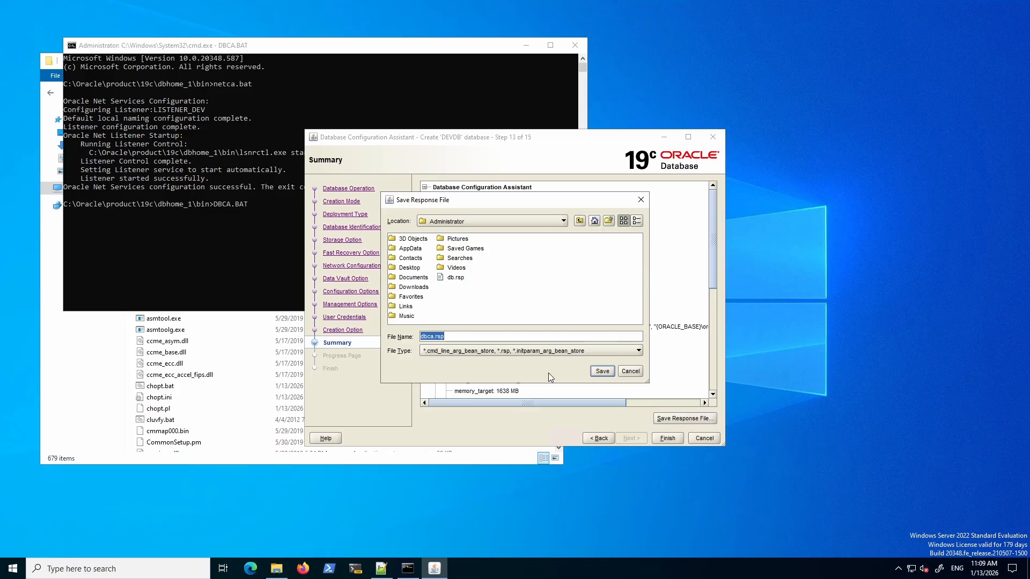
click(601, 373)
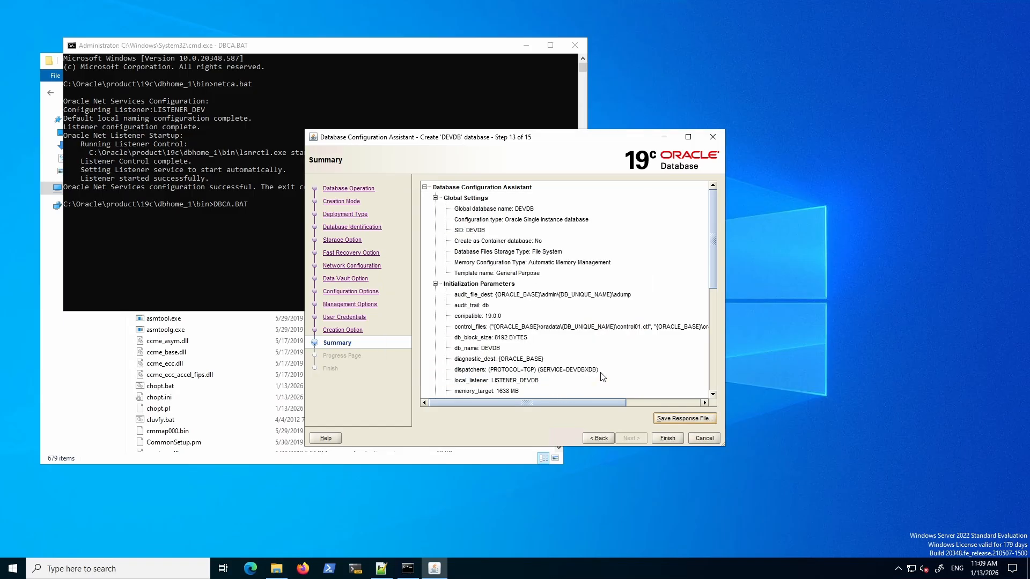
click(664, 438)
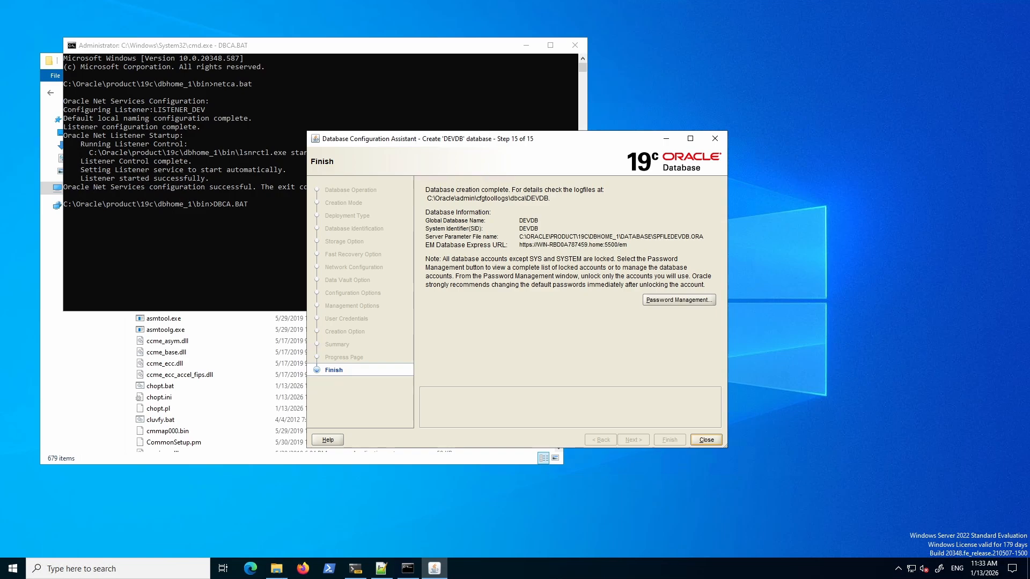
Close DBCA once the Finish page reports DEVDB creation complete.
click(706, 441)
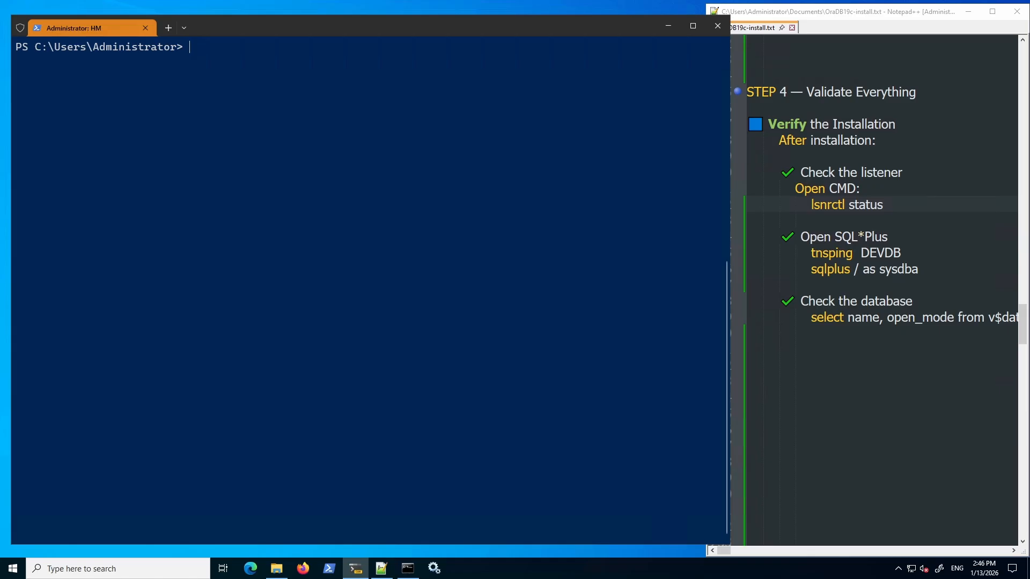
Change PowerShell's working directory to the C:\ root and clear the screen.
text(cd \)
key(Return)
key(ctrl+l)
Run lsnrctl status and highlight LISTENER_DEV, the success line and port 1521.
text(lsn)
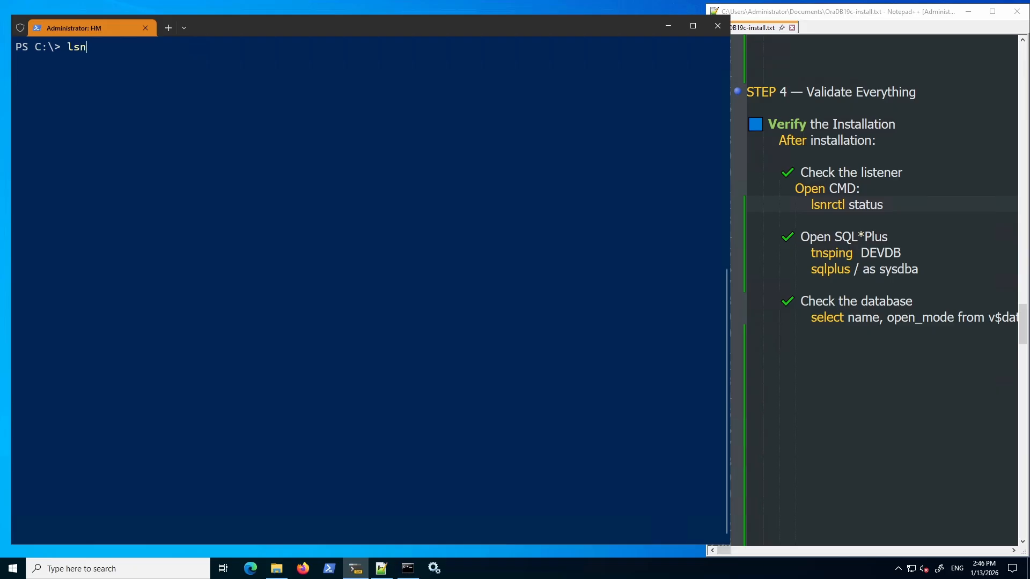
text(rctl status)
key(Return)
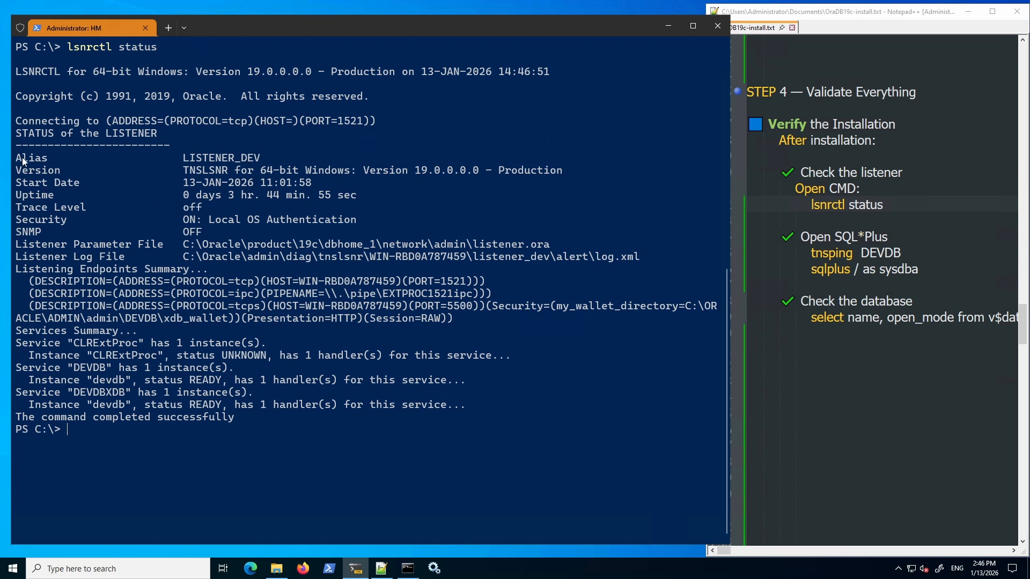
drag(18, 157, 261, 159)
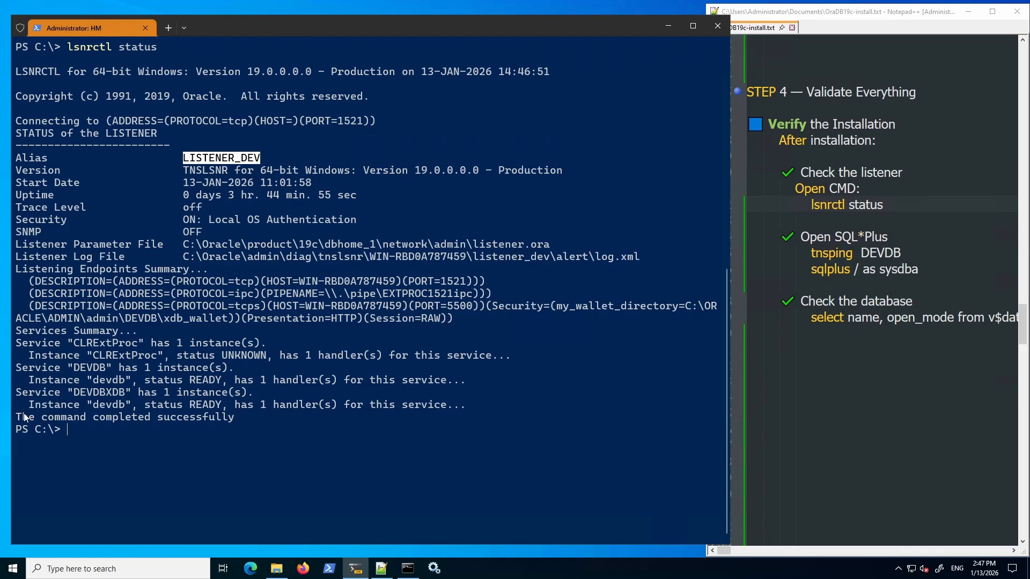
drag(22, 416, 228, 418)
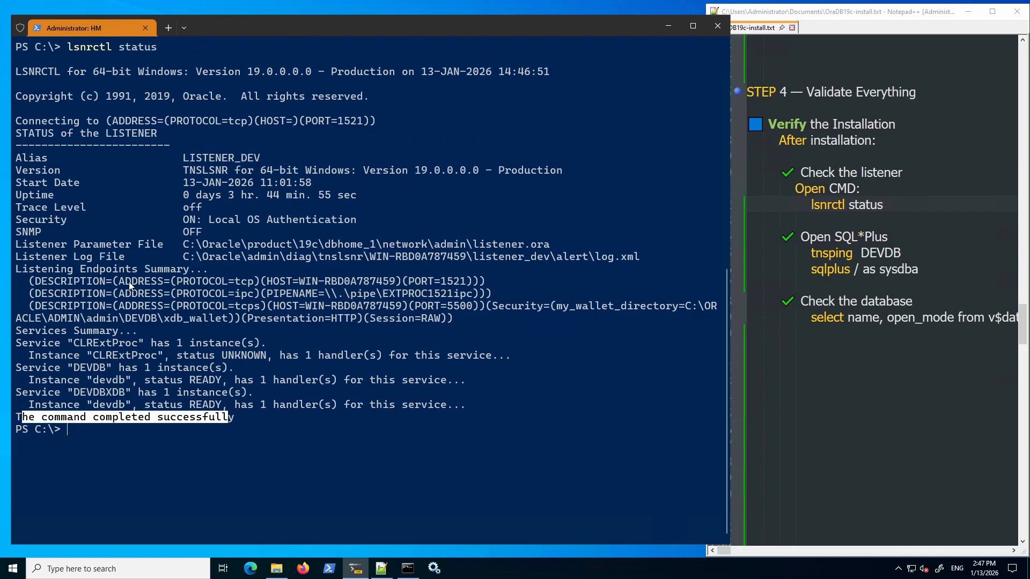
drag(442, 283, 467, 282)
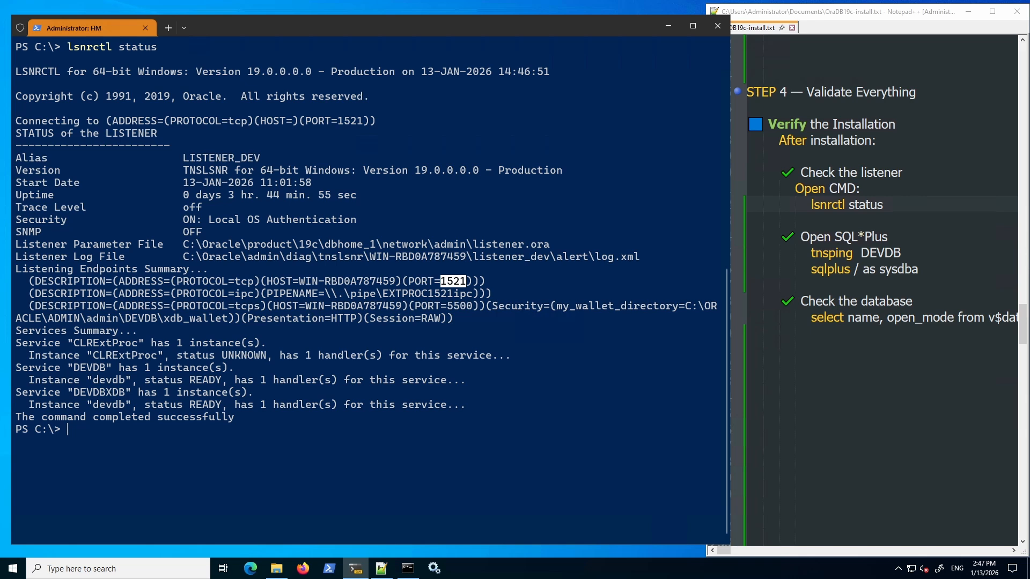
Recall and edit the lsnrctl command, then erase it and clear the screen.
click(146, 207)
key(Up)
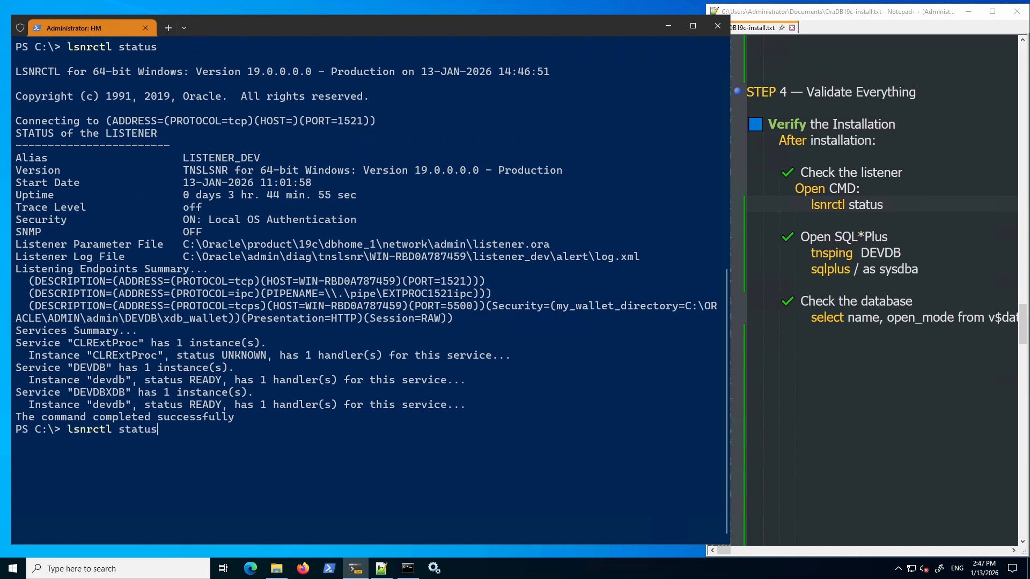
key(BackSpace)
key(BackSpace)
key(BackSpace)
key(BackSpace)
text(op)
text(art)
key(BackSpace)
key(BackSpace)
key(BackSpace)
key(BackSpace)
key(BackSpace)
key(BackSpace)
key(BackSpace)
key(BackSpace)
key(BackSpace)
key(BackSpace)
key(BackSpace)
key(BackSpace)
key(ctrl+l)
Run tnsping DEVDB and confirm it answers OK in 20 msec.
key(Return)
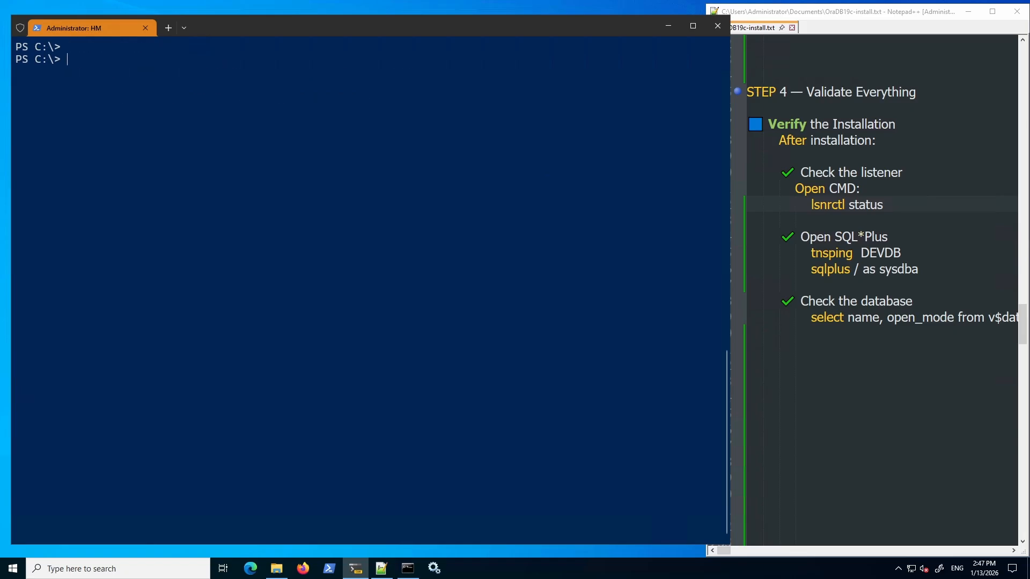
text(tnsping DEVDB)
key(Return)
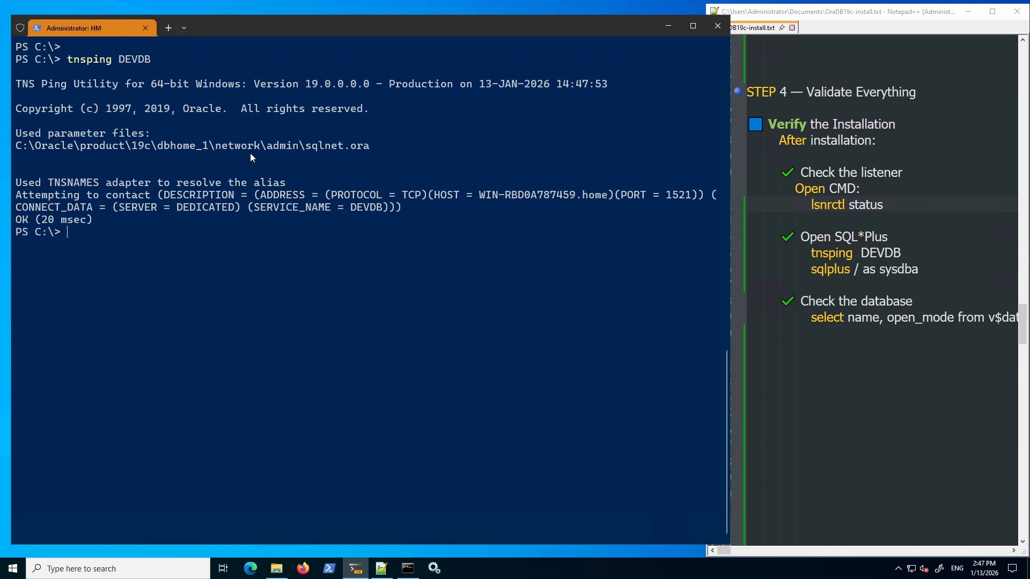
drag(15, 219, 97, 217)
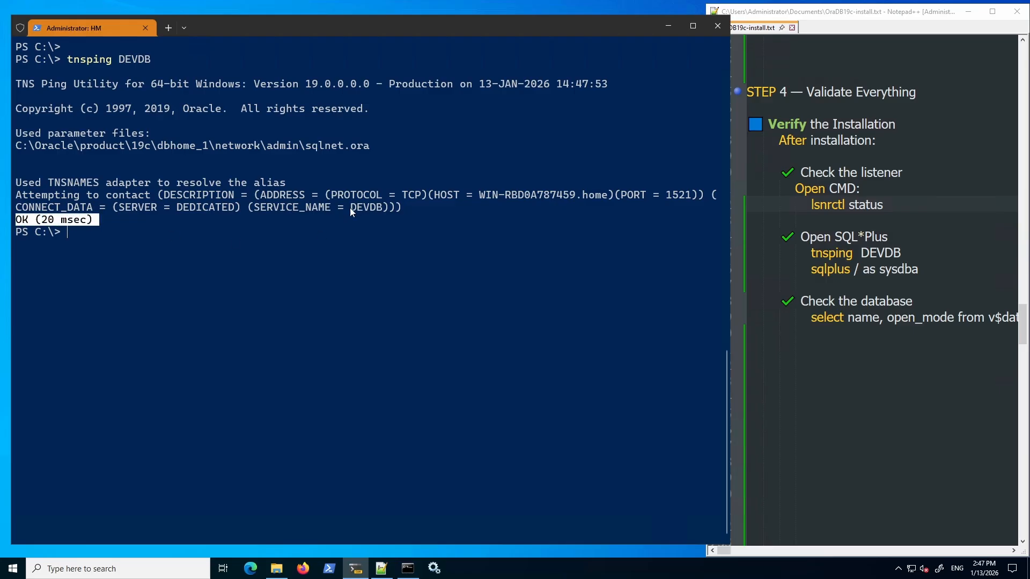
drag(350, 208, 388, 211)
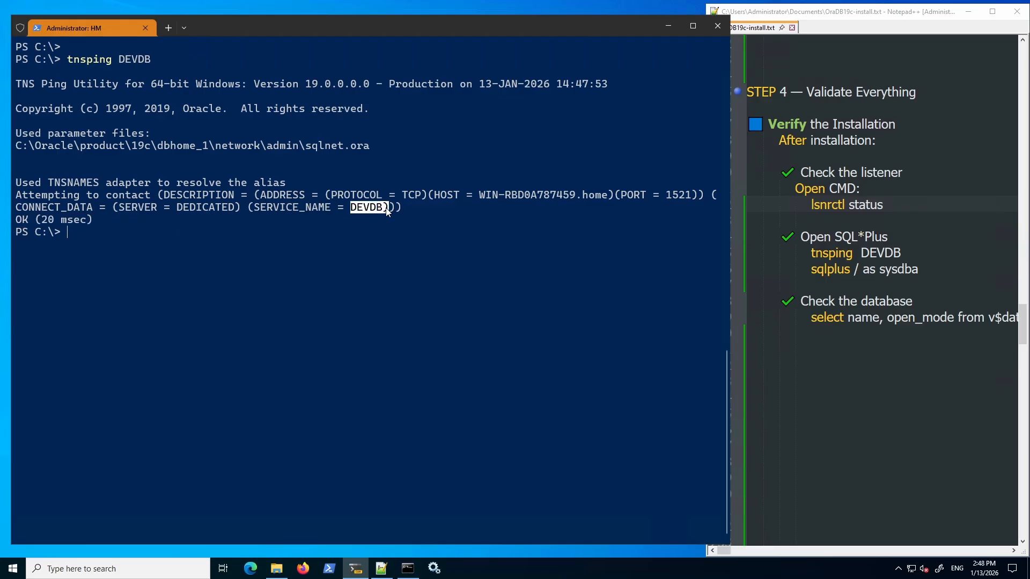
click(107, 239)
Clear the screen and connect with sqlplus / as sysdba.
key(ctrl+l)
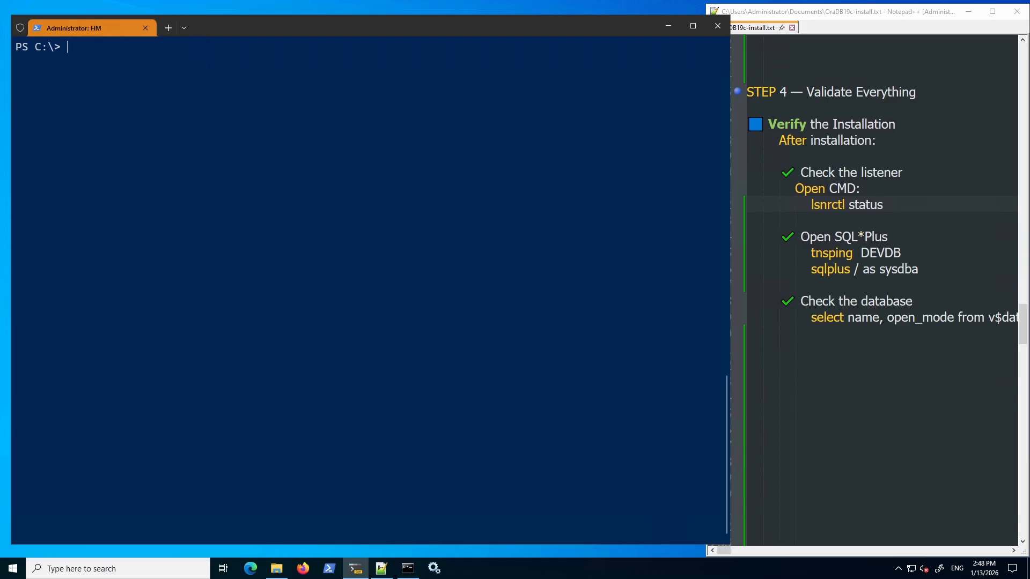
text(sqlplys)
key(BackSpace)
key(BackSpace)
key(BackSpace)
text(us / as sysd)
key(BackSpace)
text(dba)
key(Return)
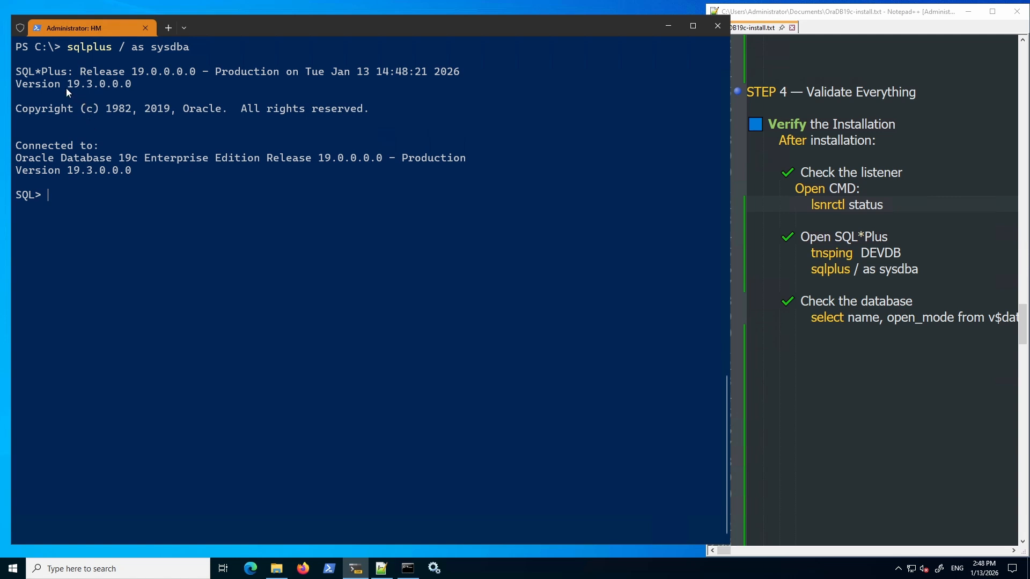
Copy the v$database query from Notepad++, run it, and confirm OPEN_MODE is READ WRITE.
click(816, 319)
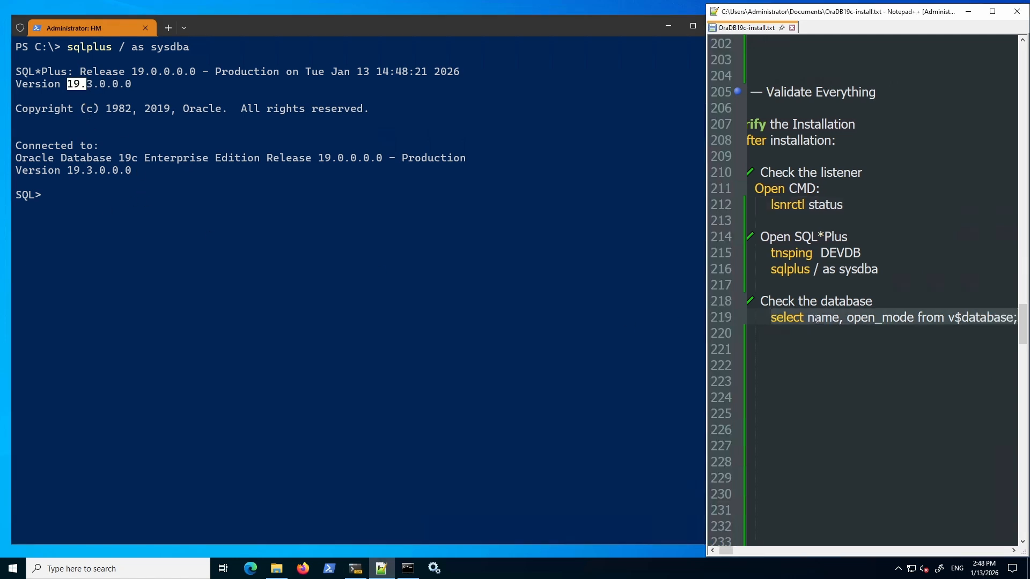
click(111, 252)
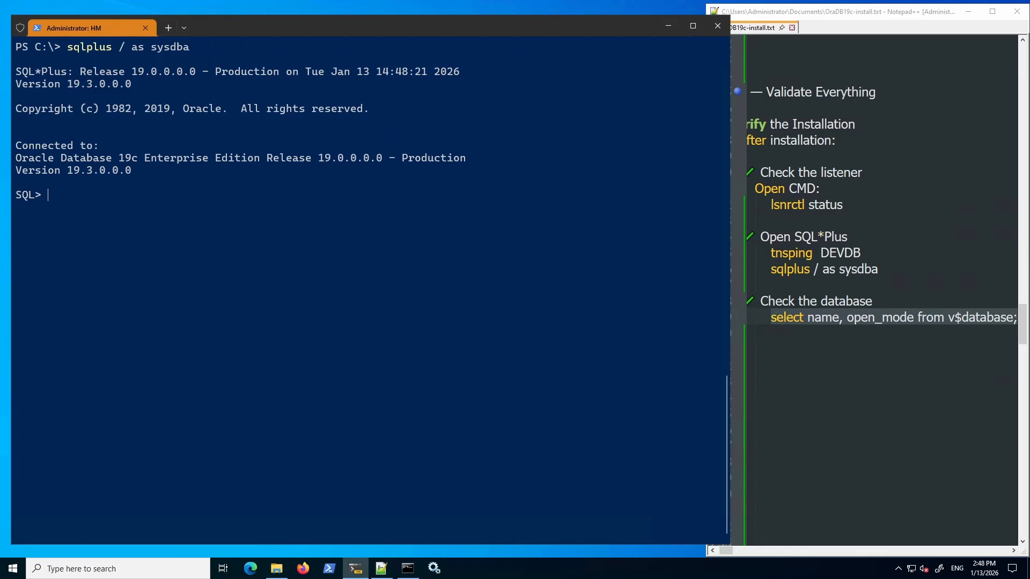
right_click(787, 318)
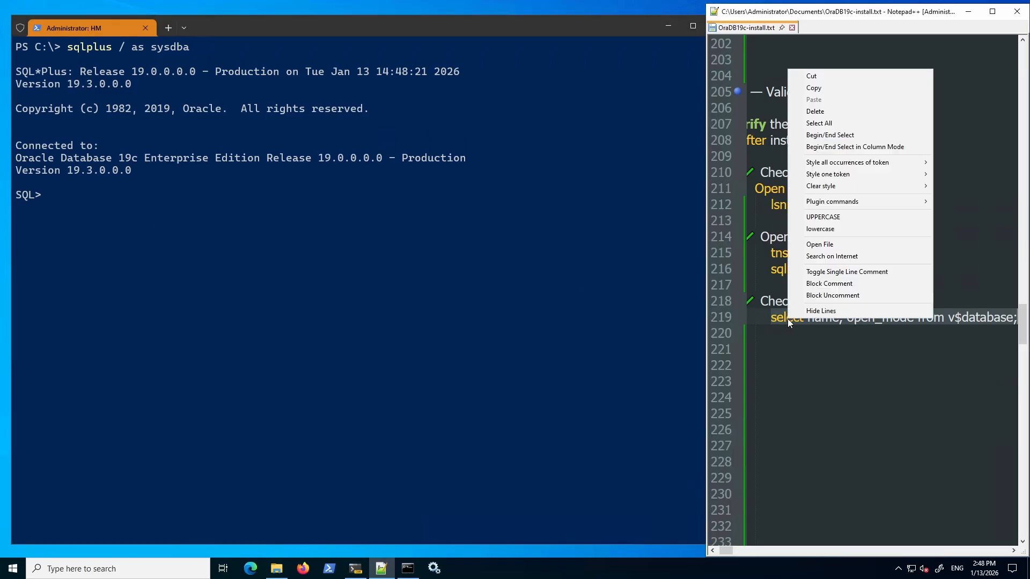
click(820, 84)
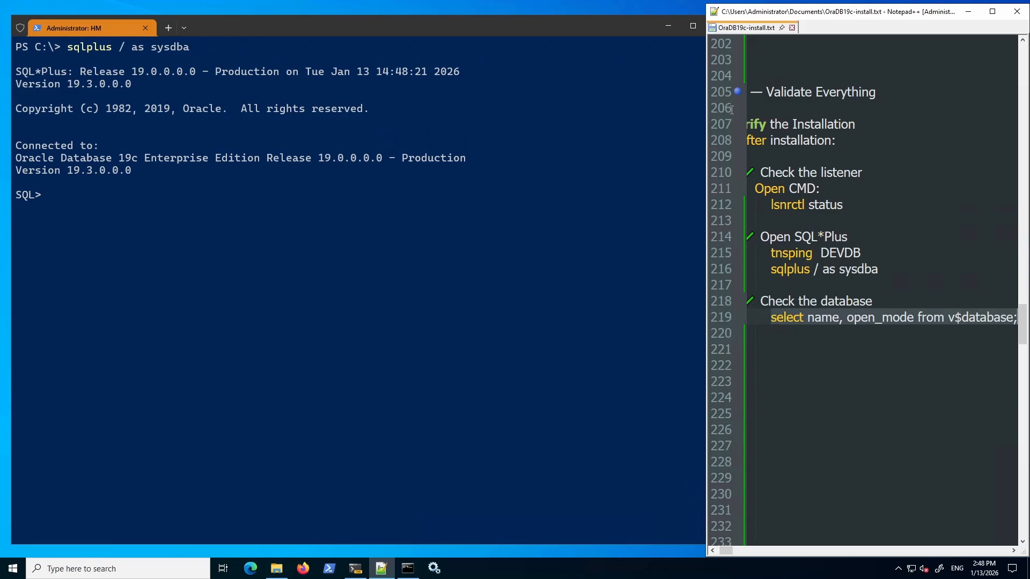
click(218, 212)
text(select name, open_mode from v$database;)
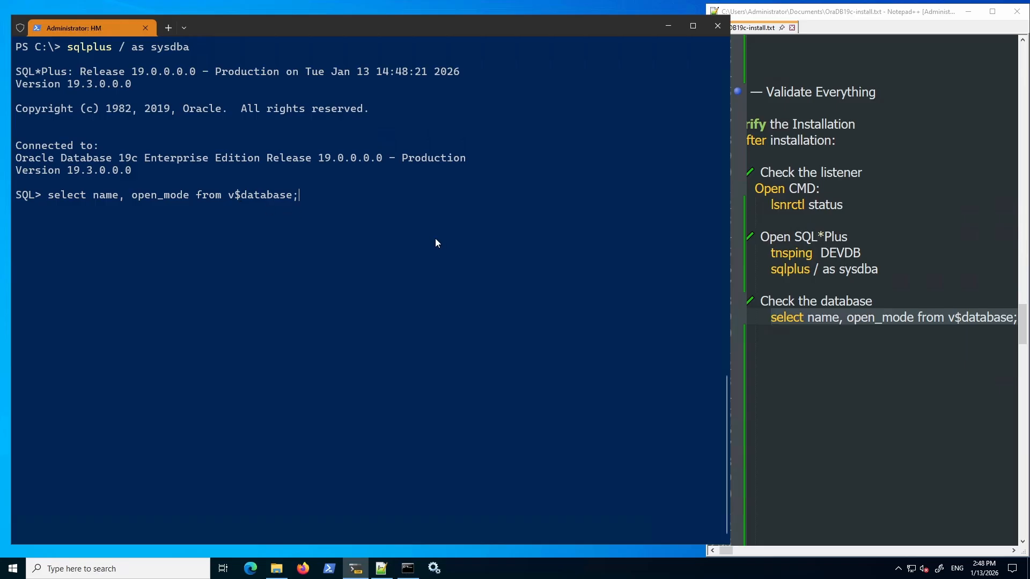
key(Return)
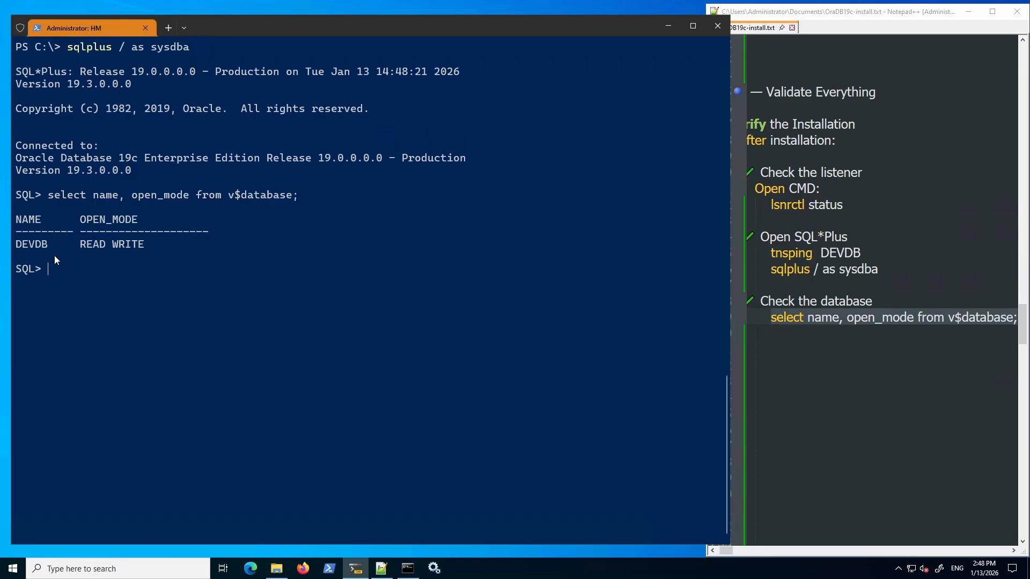
drag(80, 243, 144, 245)
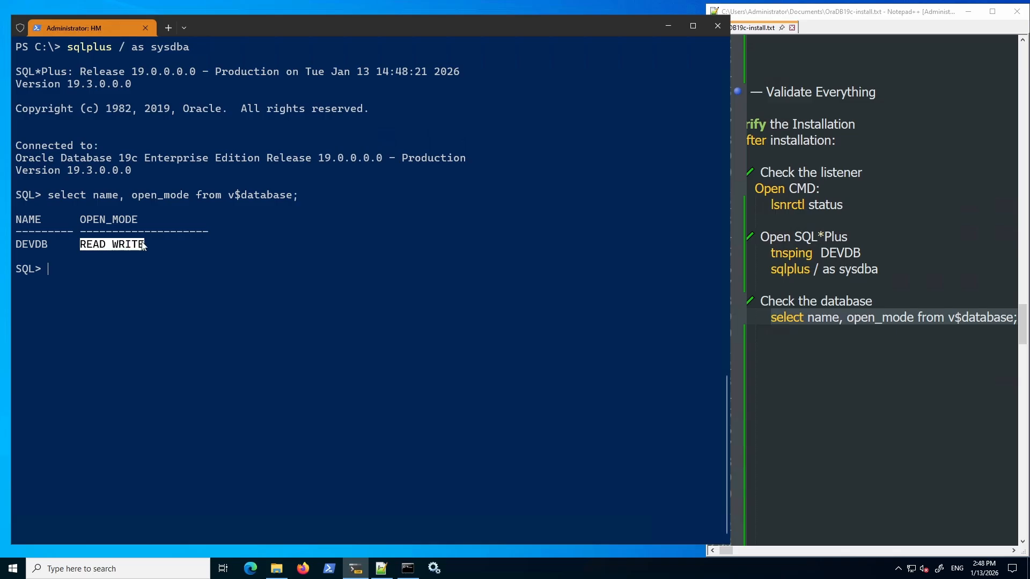
drag(78, 220, 134, 220)
drag(78, 244, 144, 245)
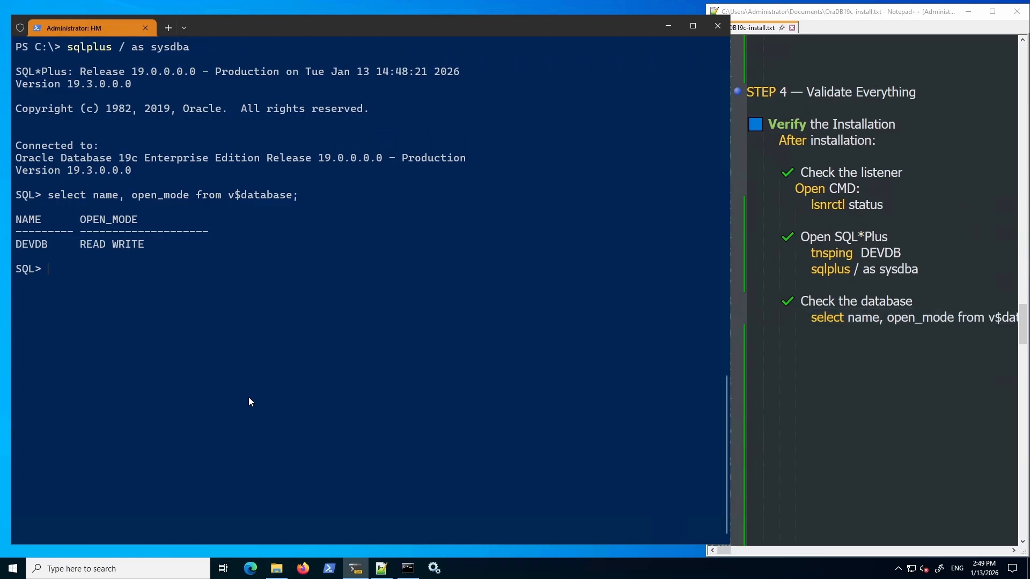
Query dba_users to see HR is LOCKED, then run ALTER USER HR ACCOUNT UNLOCK.
key(ctrl+v)
click(309, 347)
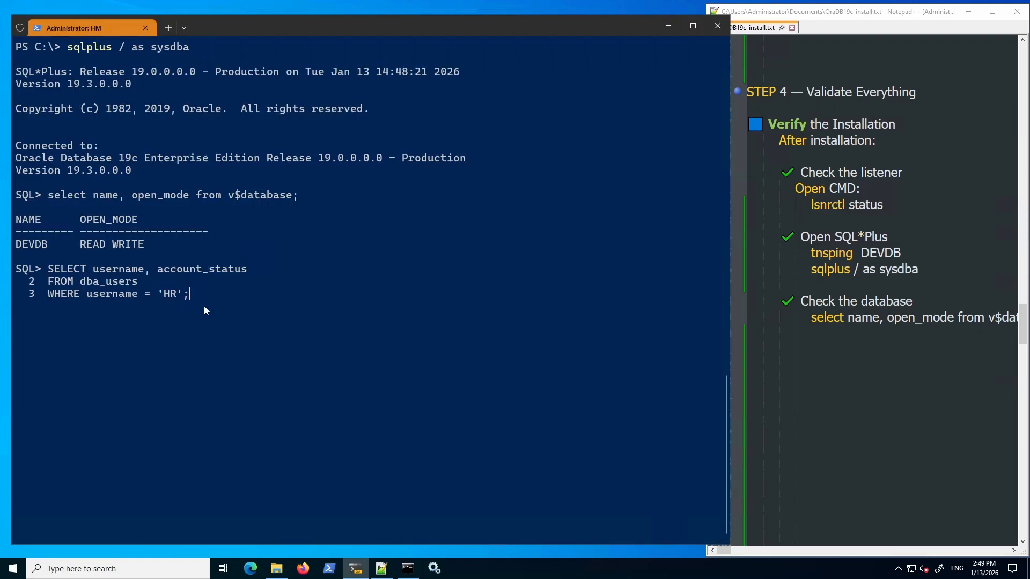
key(Return)
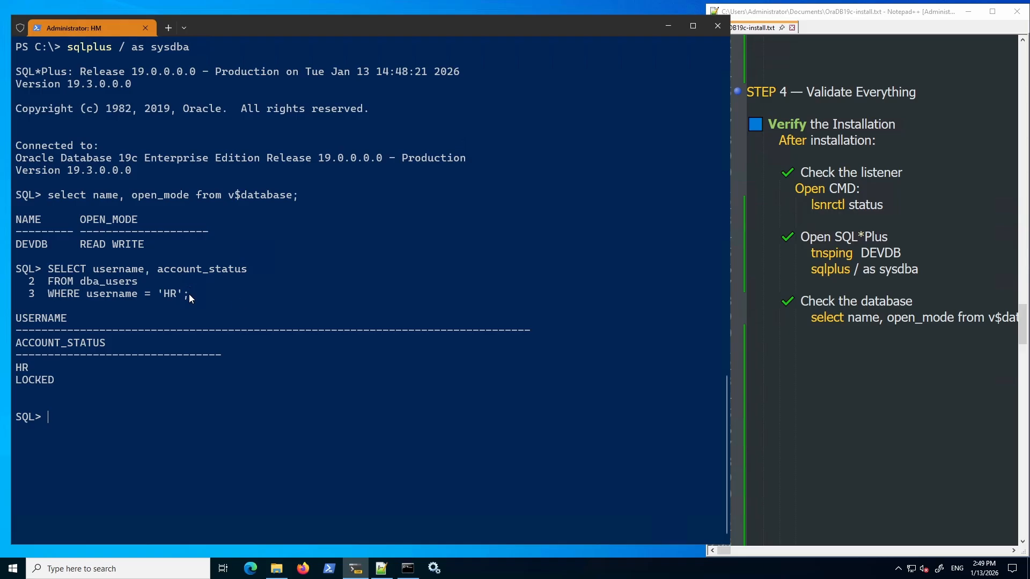
drag(20, 383, 54, 382)
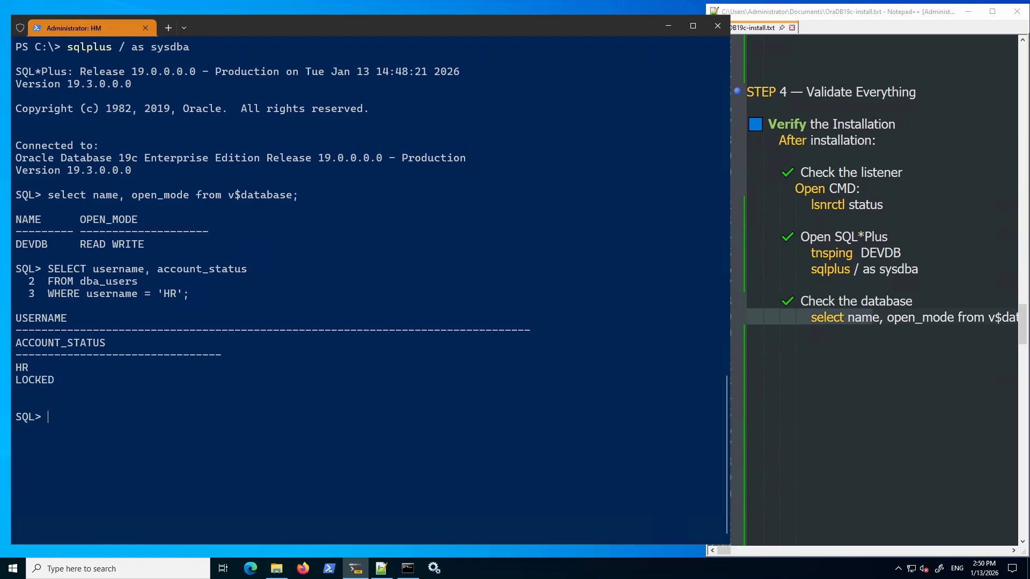
text(ALTER USER "HR" IDENTIFIED BY "hr" ACCOUNT UNLOCK;)
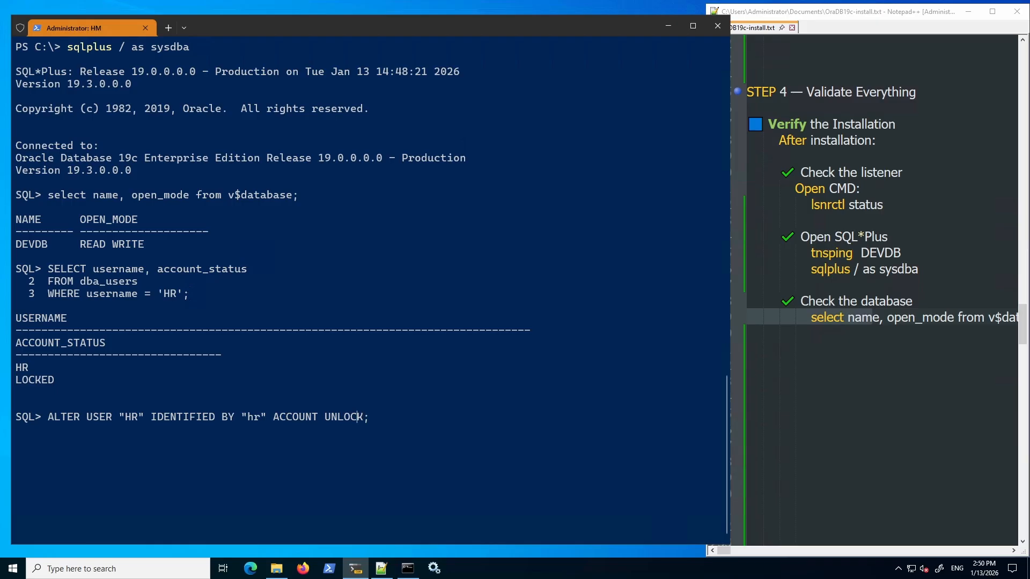
key(Return)
Rerun the dba_users query and confirm HR's status is now OPEN.
key(Up)
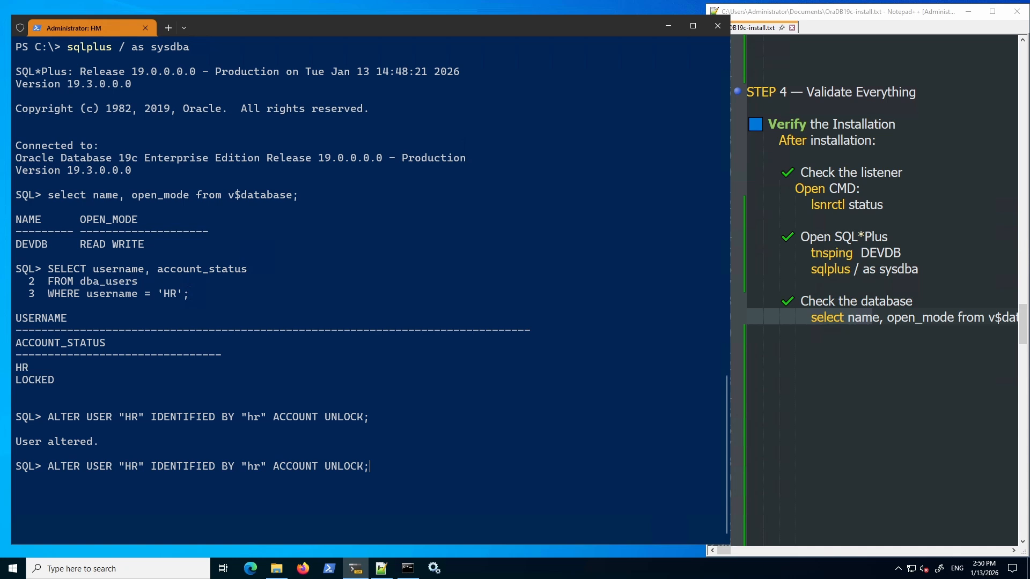
key(Up)
key(Up)
key(Up)
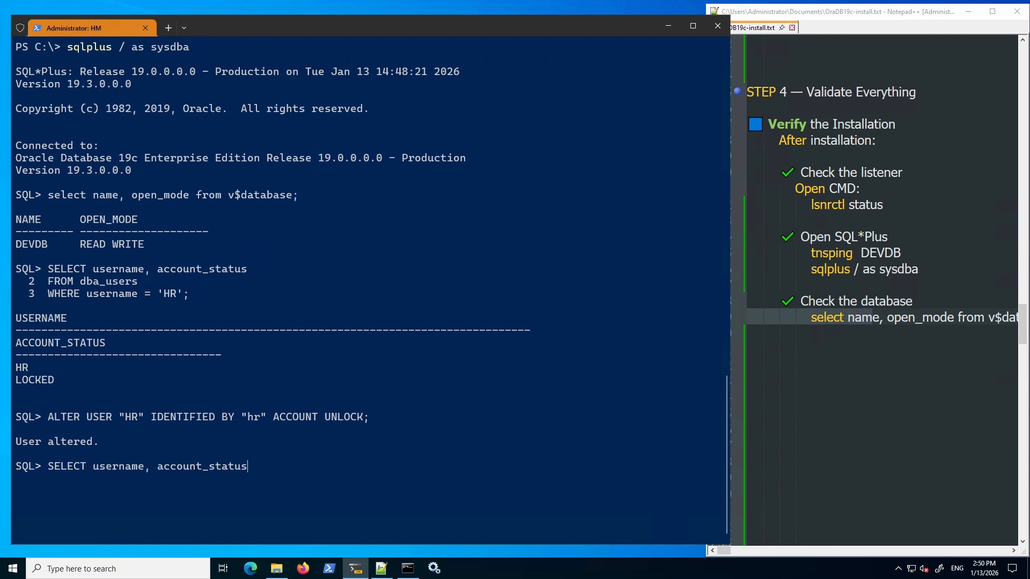
key(BackSpace)
key(BackSpace)
key(BackSpace)
key(BackSpace)
key(BackSpace)
key(BackSpace)
key(BackSpace)
key(BackSpace)
key(BackSpace)
key(BackSpace)
key(BackSpace)
key(BackSpace)
key(BackSpace)
key(BackSpace)
key(BackSpace)
key(BackSpace)
key(BackSpace)
key(BackSpace)
key(BackSpace)
key(BackSpace)
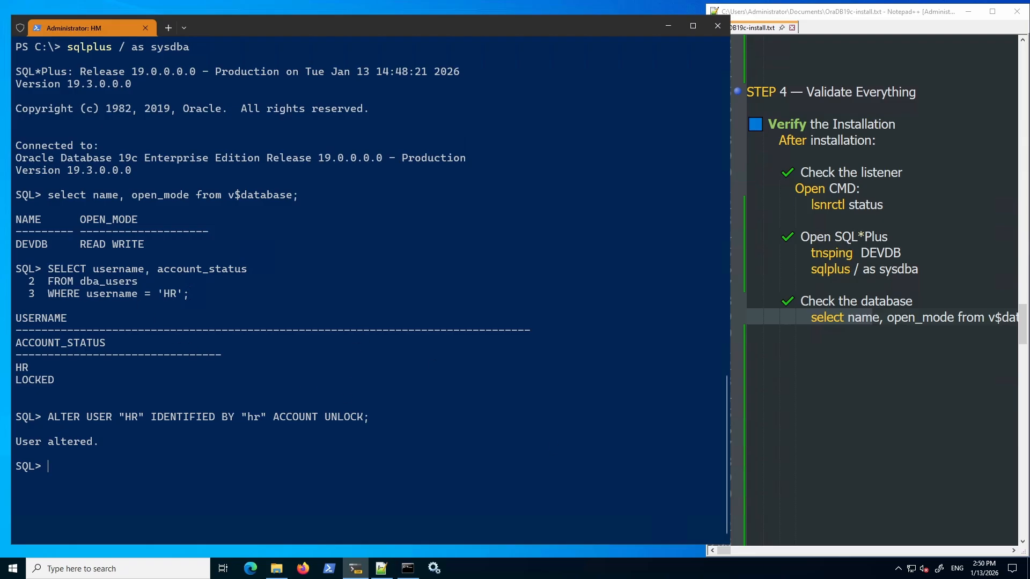
scroll(879, 289, up, 1)
key(ctrl+v)
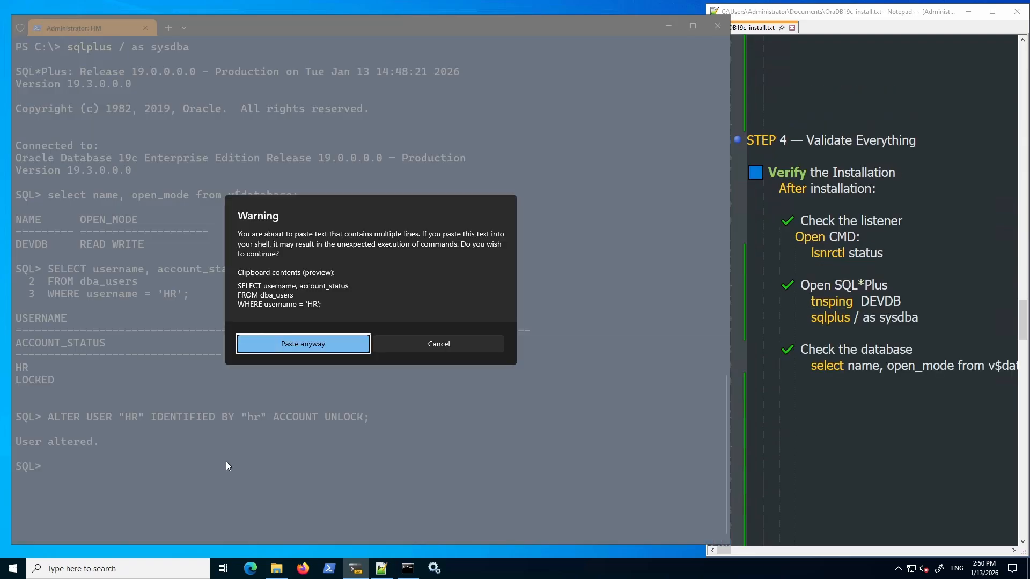
click(315, 345)
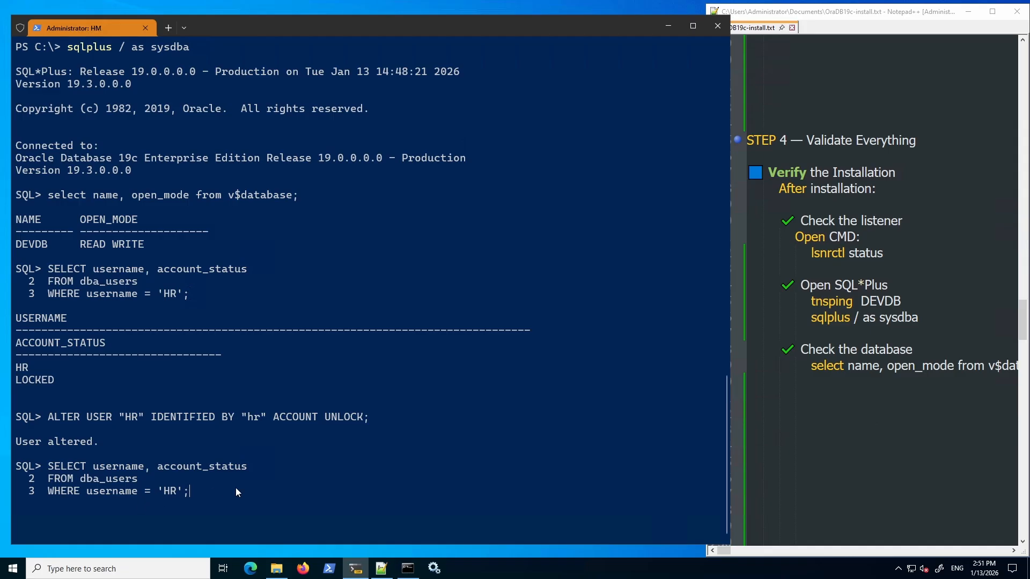
key(Return)
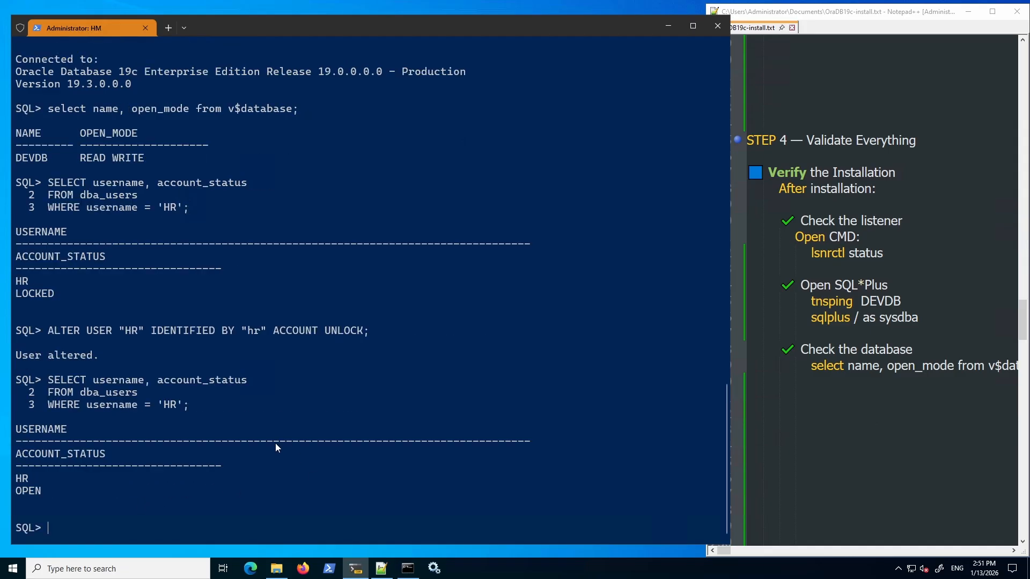
drag(16, 490, 46, 493)
Exit SQL*Plus and clear the PowerShell screen.
click(85, 491)
text(exit)
key(Return)
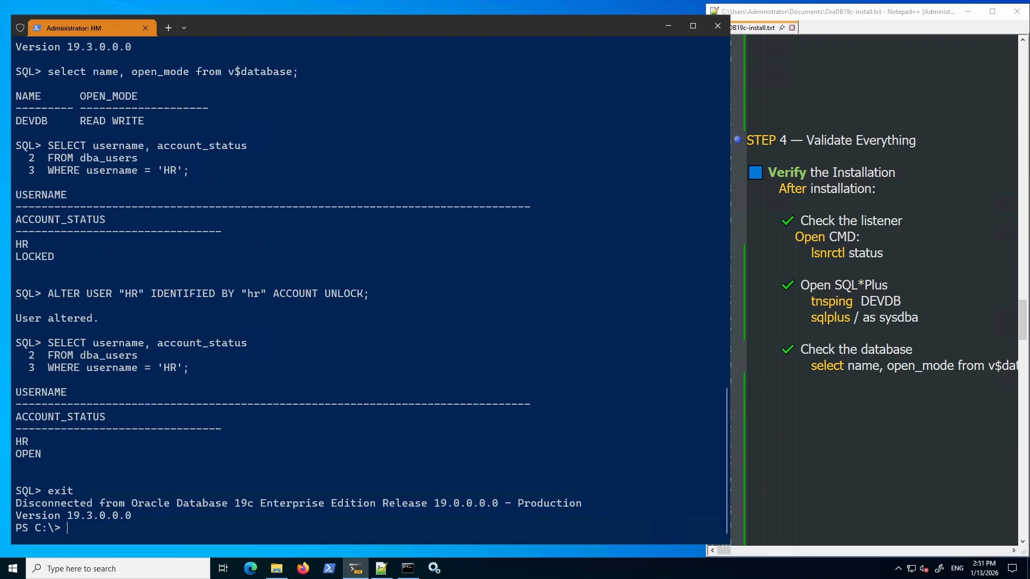
key(ctrl+l)
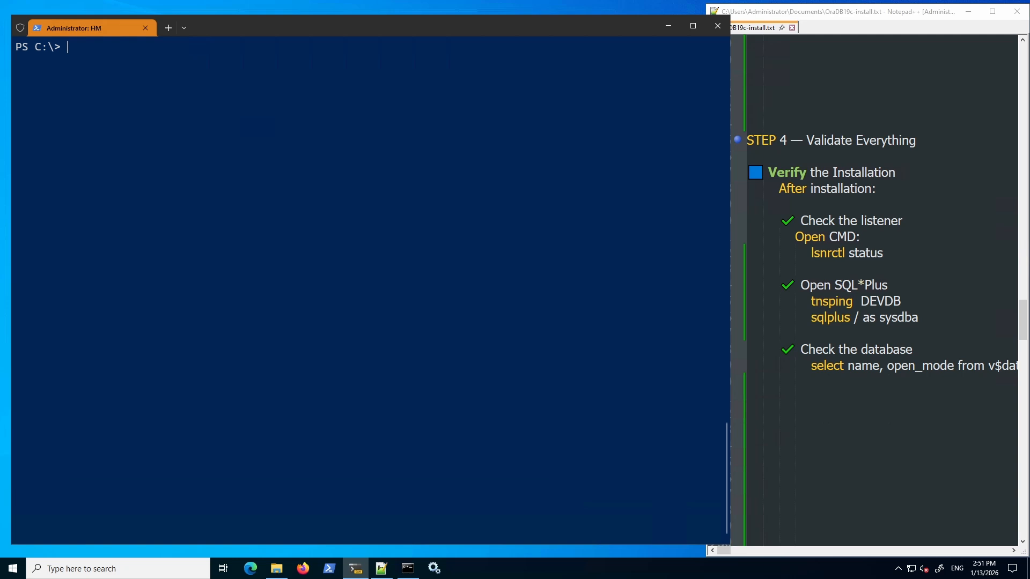
Log in to SQL*Plus as HR, list its 7 user_tables, and start typing select * from Regions.
text(sqlplus hr/hr@192)
key(BackSpace)
key(BackSpace)
key(BackSpace)
key(BackSpace)
key(Return)
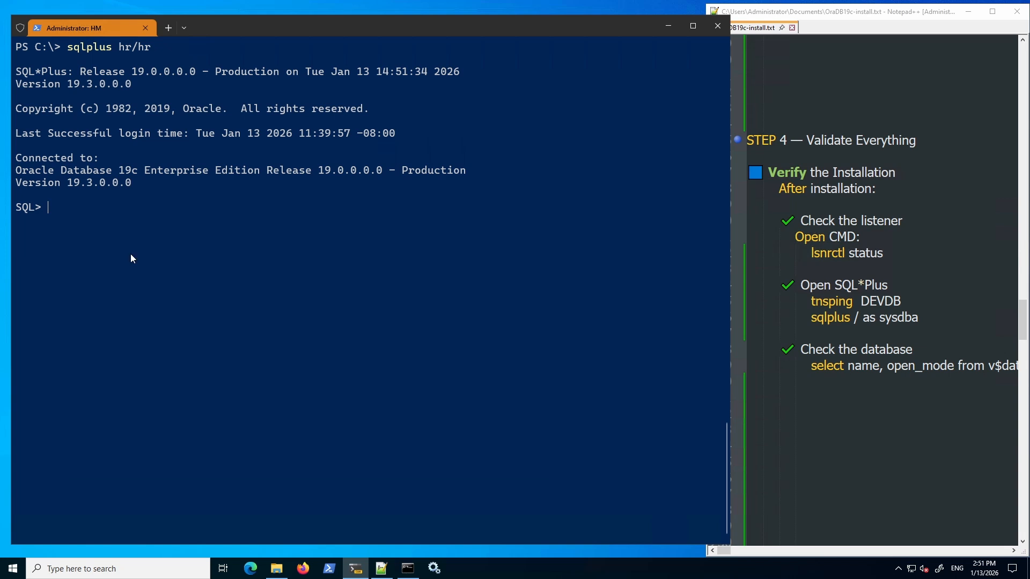
text(SELECT table_name FROM user_tables;)
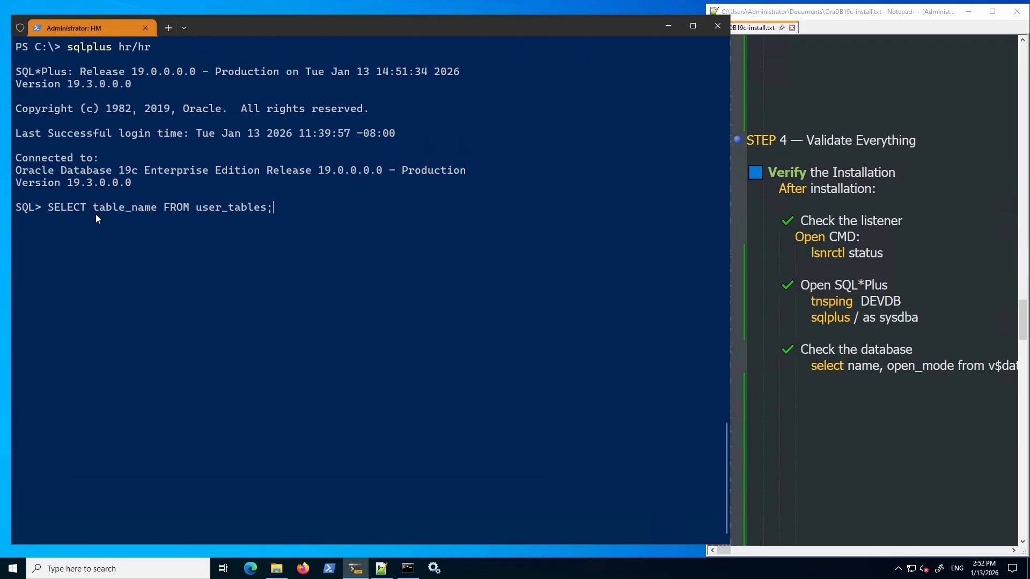
key(Return)
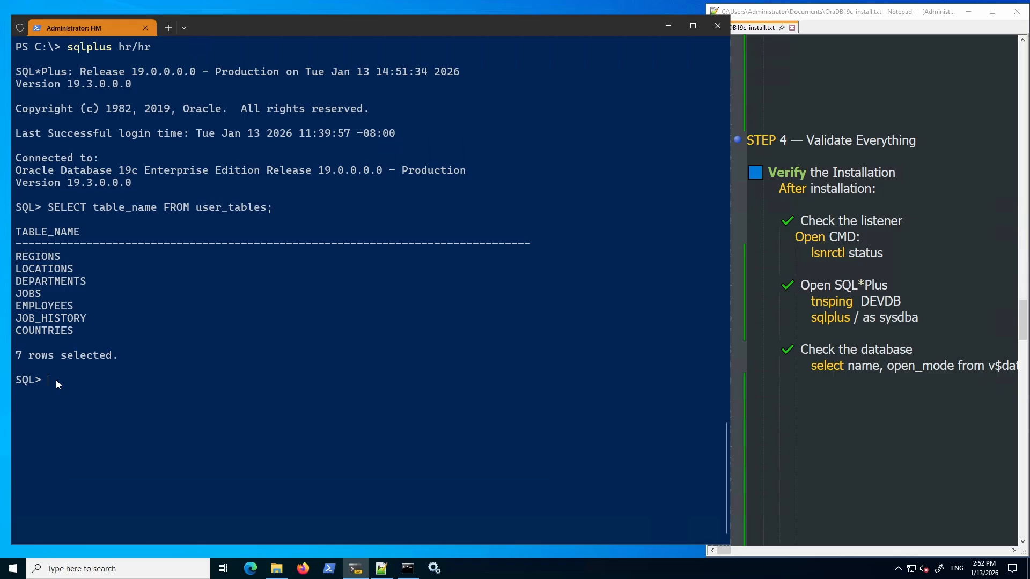
text(select * from Regions;)
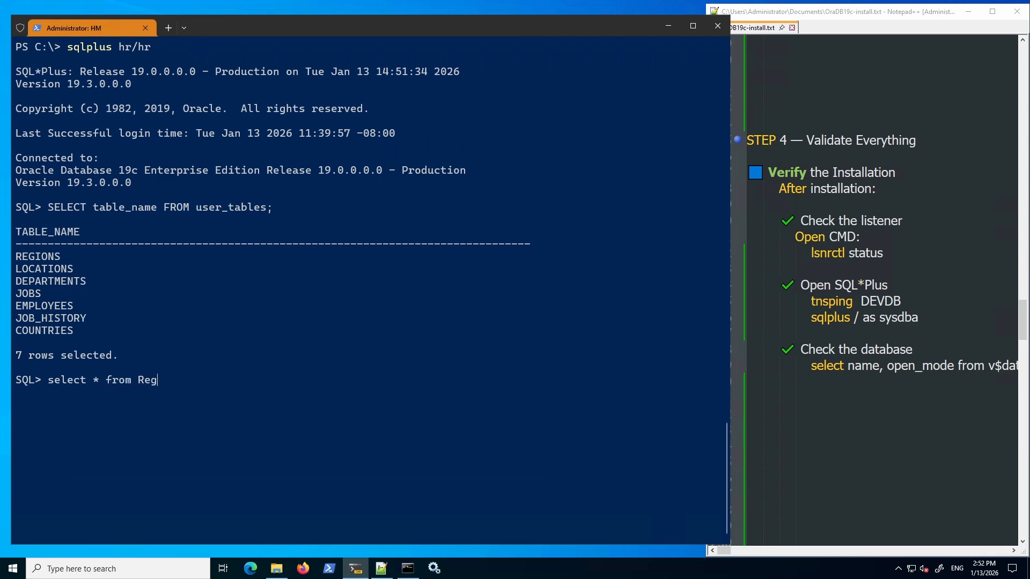
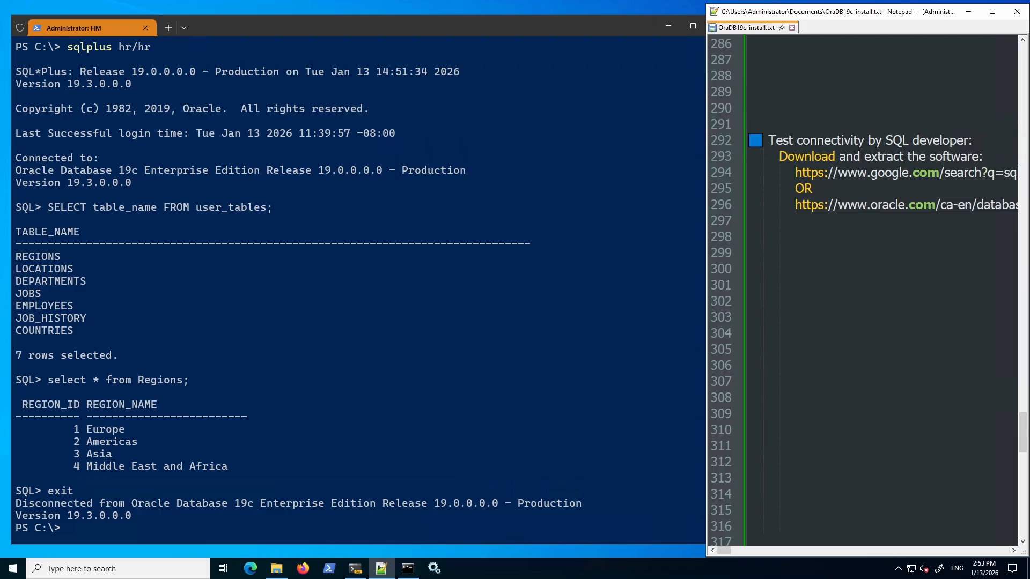
Open the 'sql developer download' Google search link in Firefox.
click(858, 175)
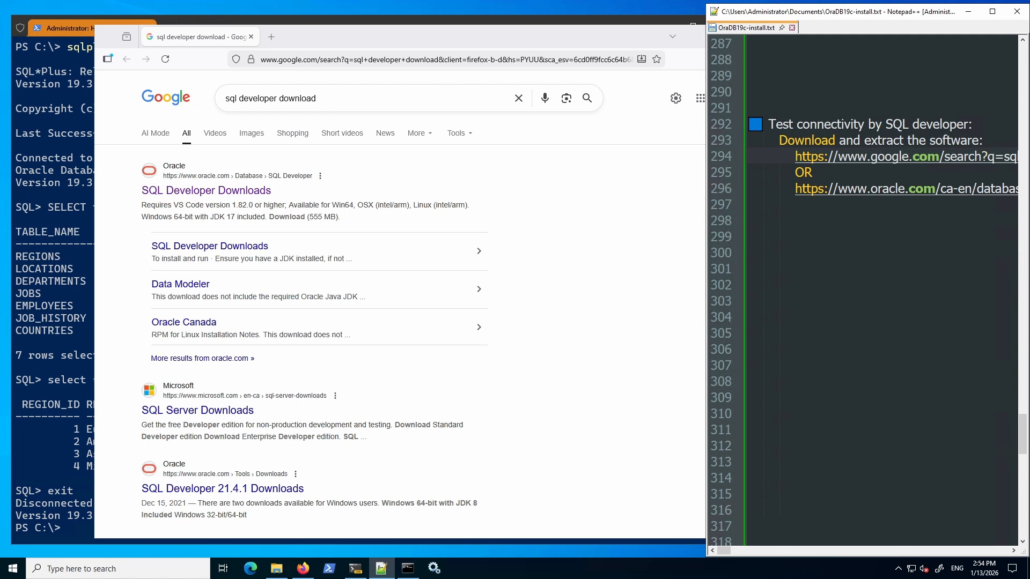
Open Oracle's SQL Developer Downloads result, scroll to the platform download table, and close the chat popup.
click(238, 194)
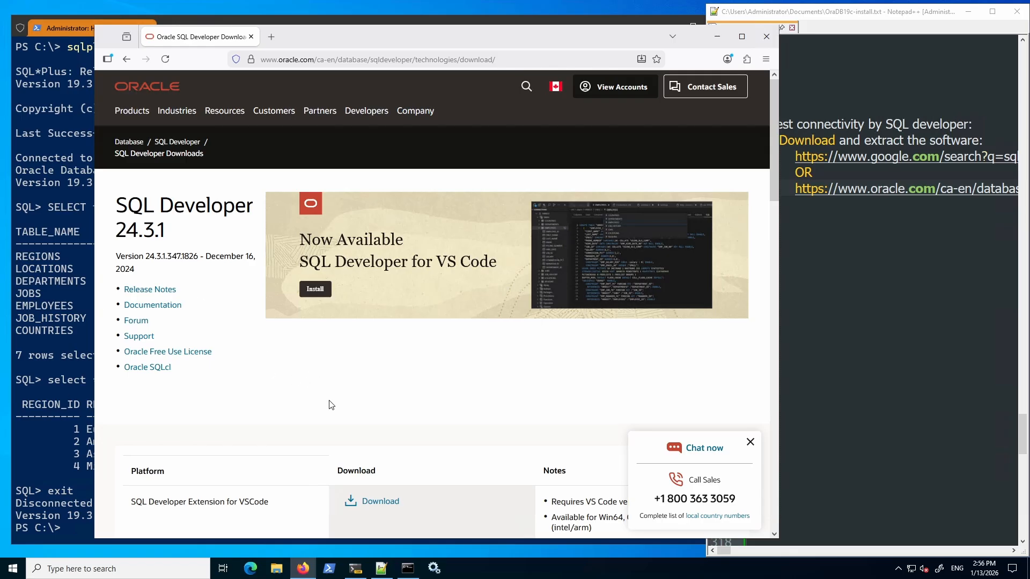
scroll(432, 322, down, 5)
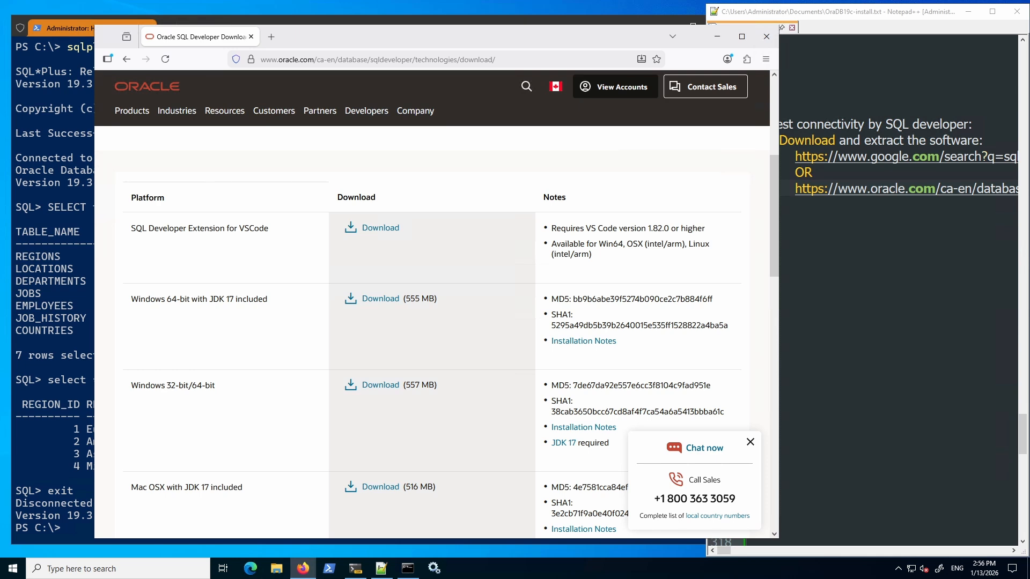
click(751, 442)
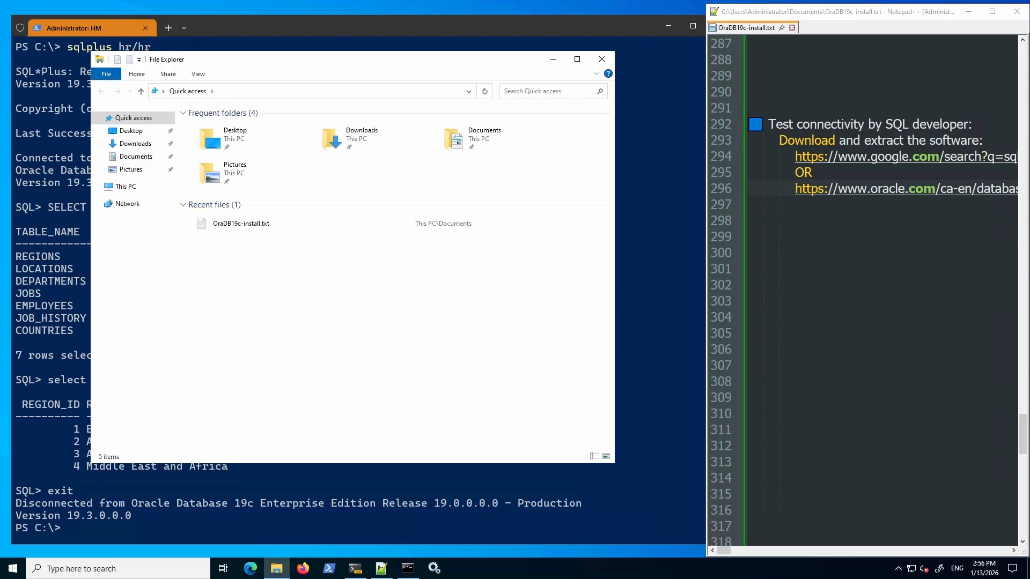
In Downloads, check the 7-Zip extraction options for the SQL Developer zip.
click(135, 144)
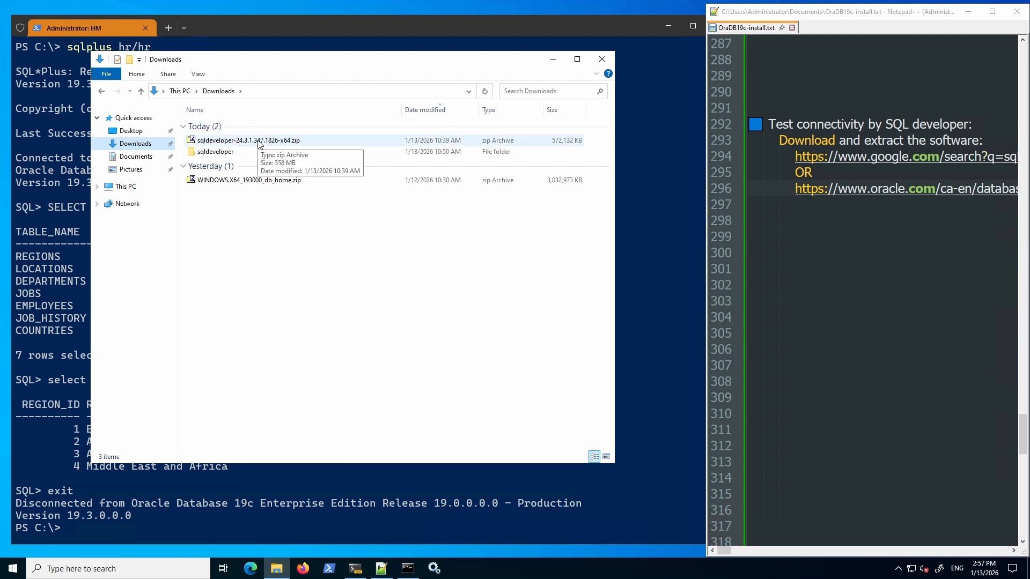
click(256, 143)
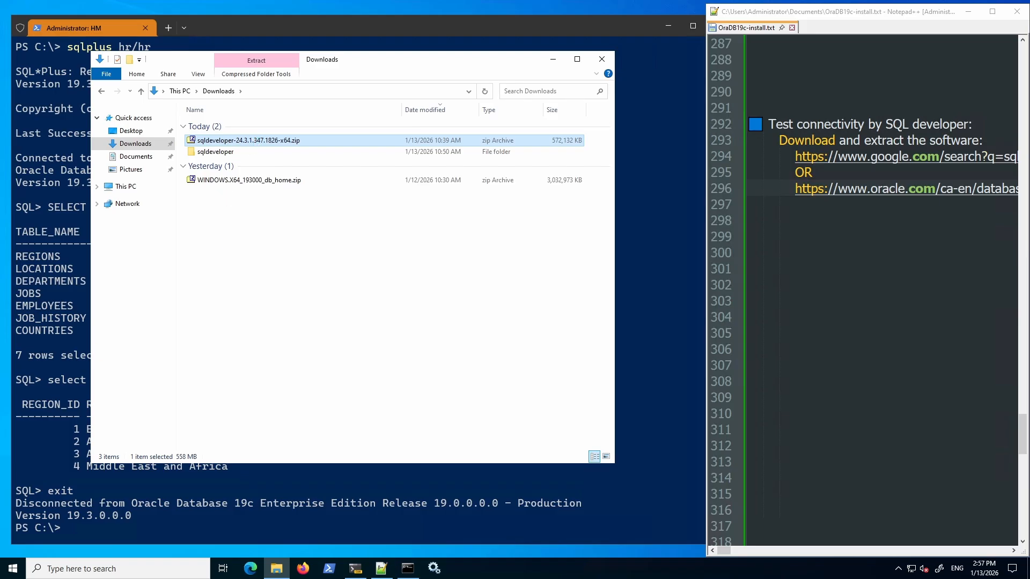
right_click(256, 141)
mouse_move(282, 172)
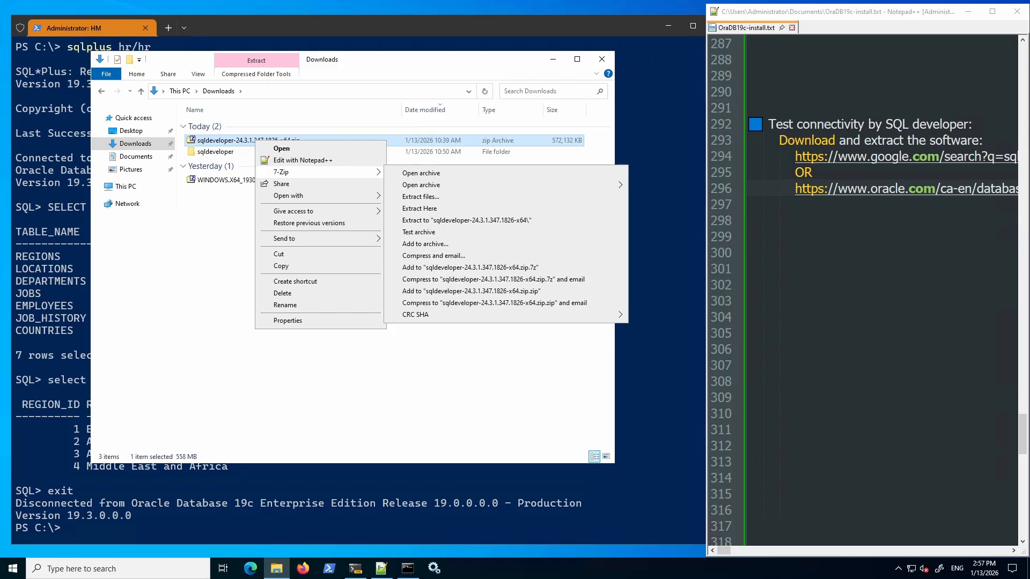
Open the extracted sqldeveloper folder and run sqldeveloper.exe.
double_click(216, 152)
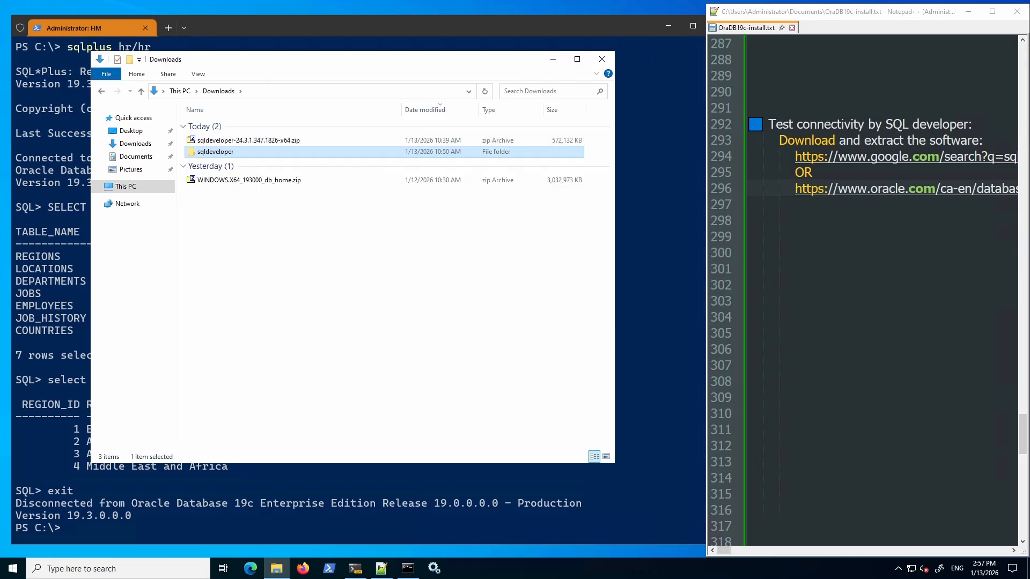
double_click(218, 153)
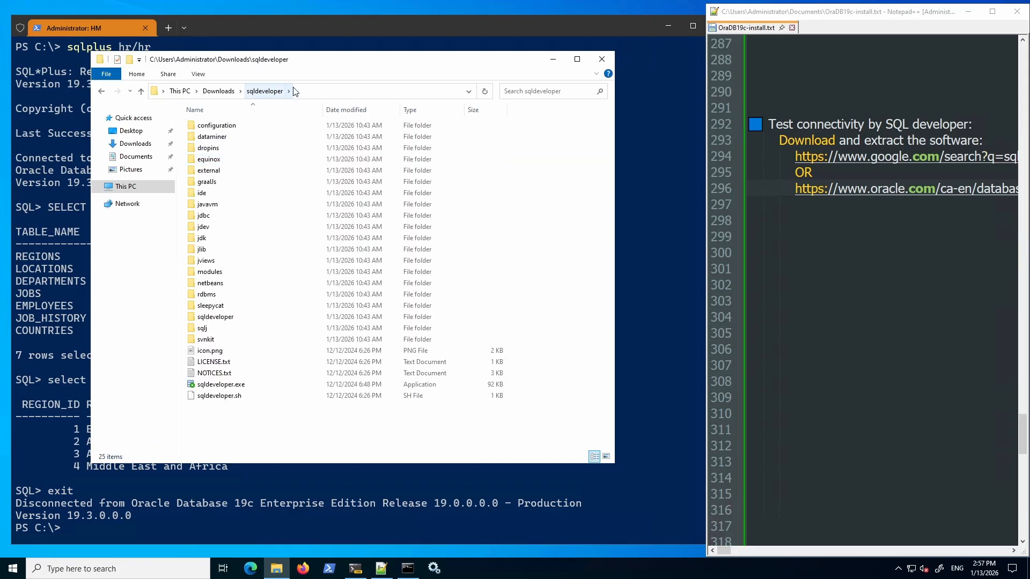
click(226, 386)
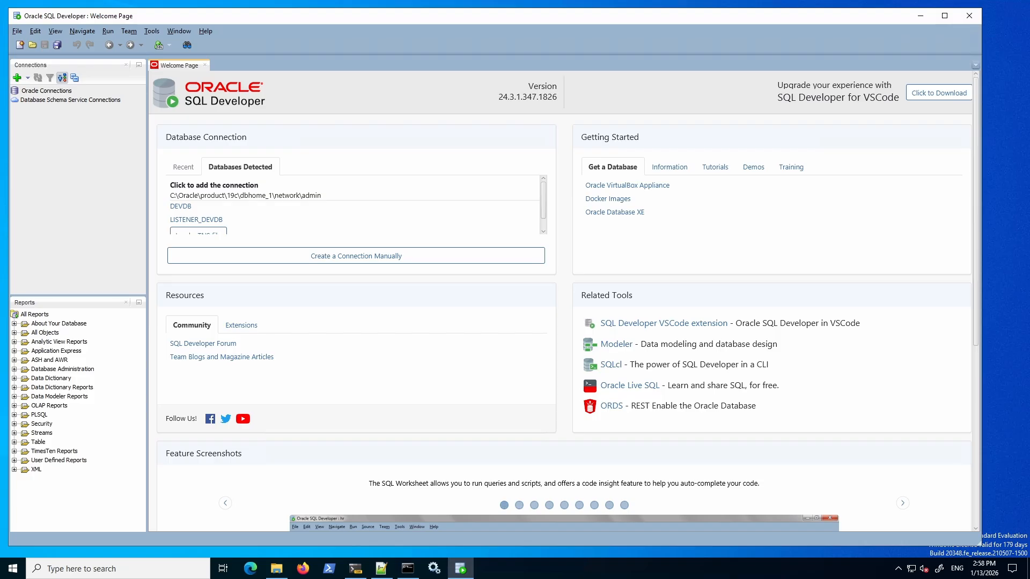
Start a new connection named DEV in green, with username hr and its password.
click(17, 78)
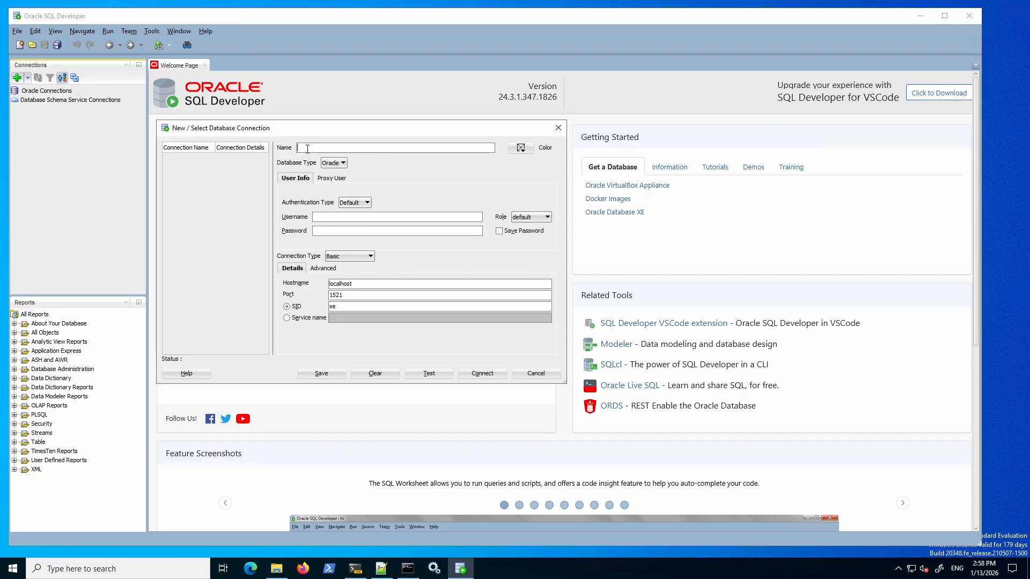
text(DEV)
click(521, 149)
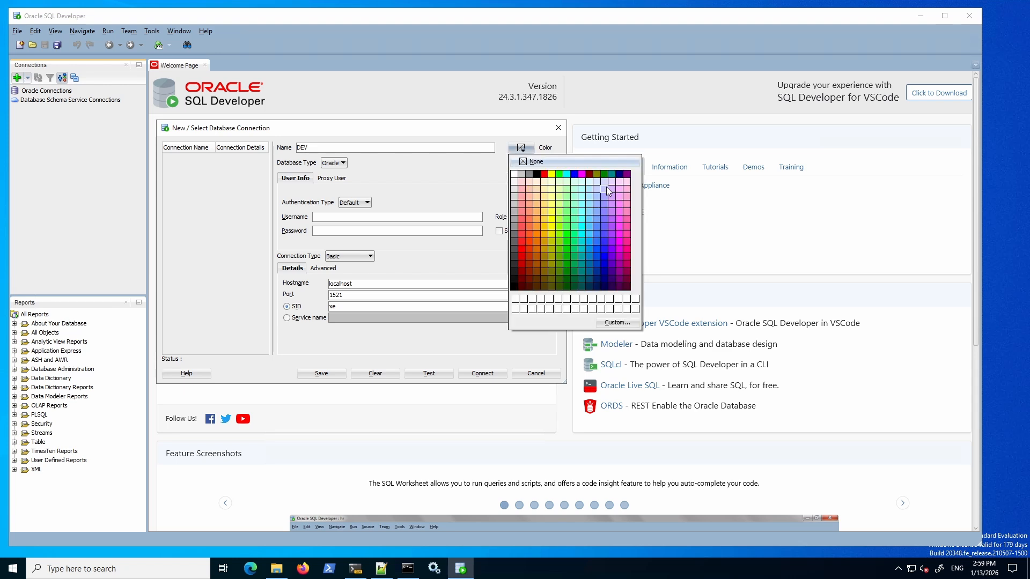
click(560, 175)
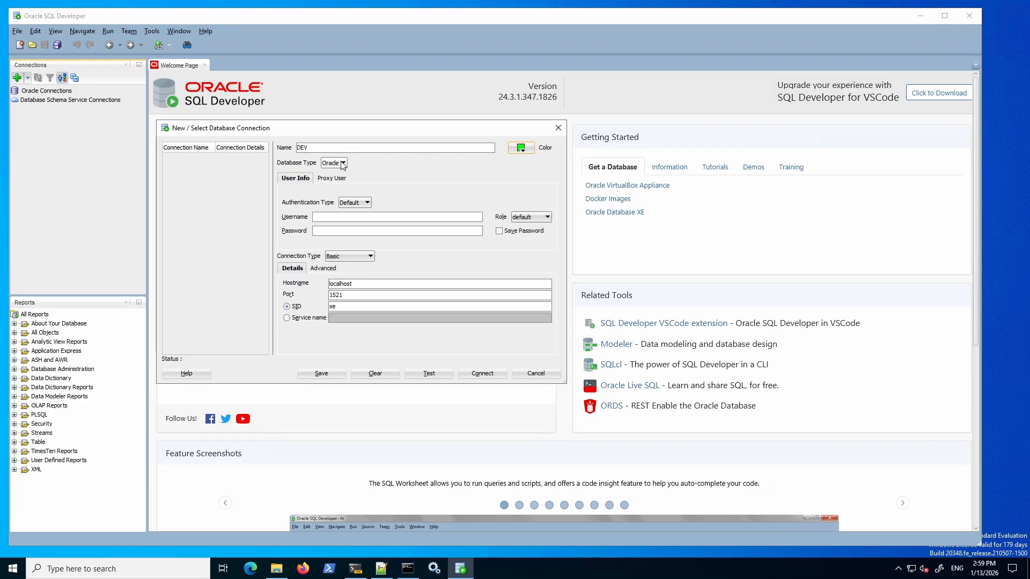
click(324, 219)
text(hr)
click(331, 230)
text(hr)
Set hostname 192.168.2.215 and SID DEVDB, test successfully, and save the DEV connection.
double_click(362, 283)
text(192.168)
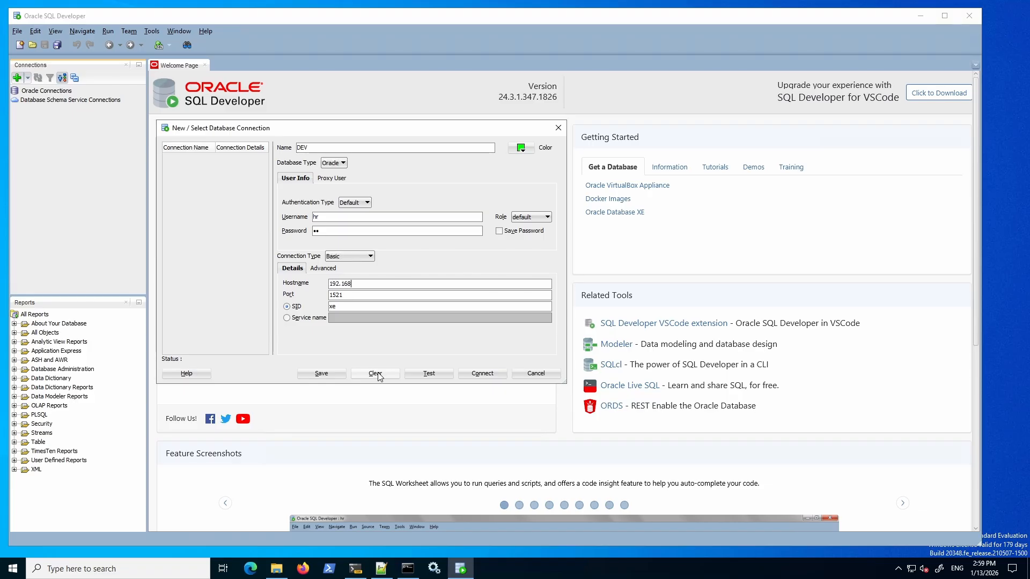
text(.)
text(2.215)
click(340, 307)
click(287, 307)
text(DEVDB)
click(426, 373)
click(322, 375)
Connect as DEV, confirm the login, and expand Tables to list the seven HR tables.
click(475, 373)
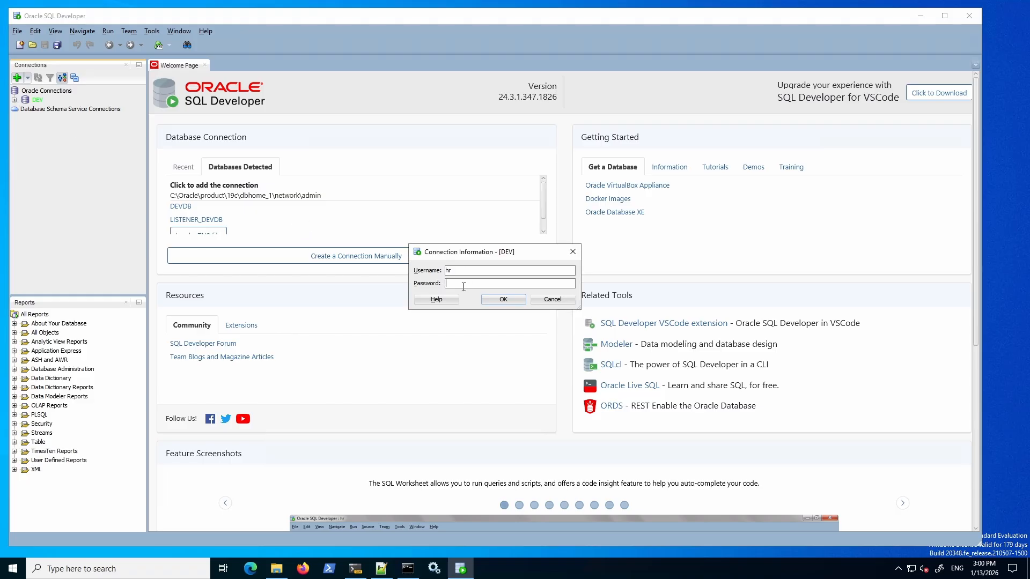
click(502, 300)
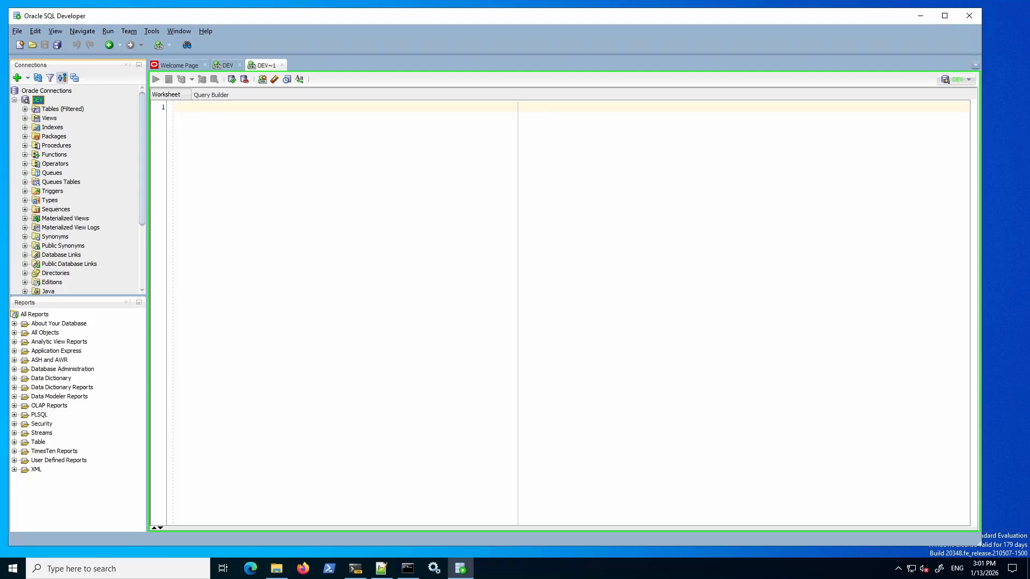
click(63, 109)
click(25, 109)
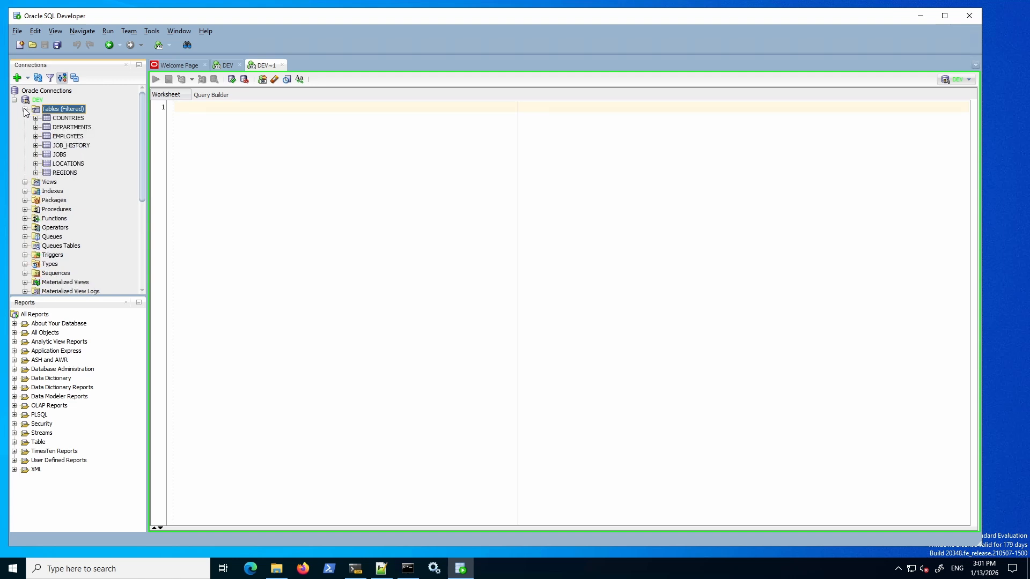
right_click(60, 155)
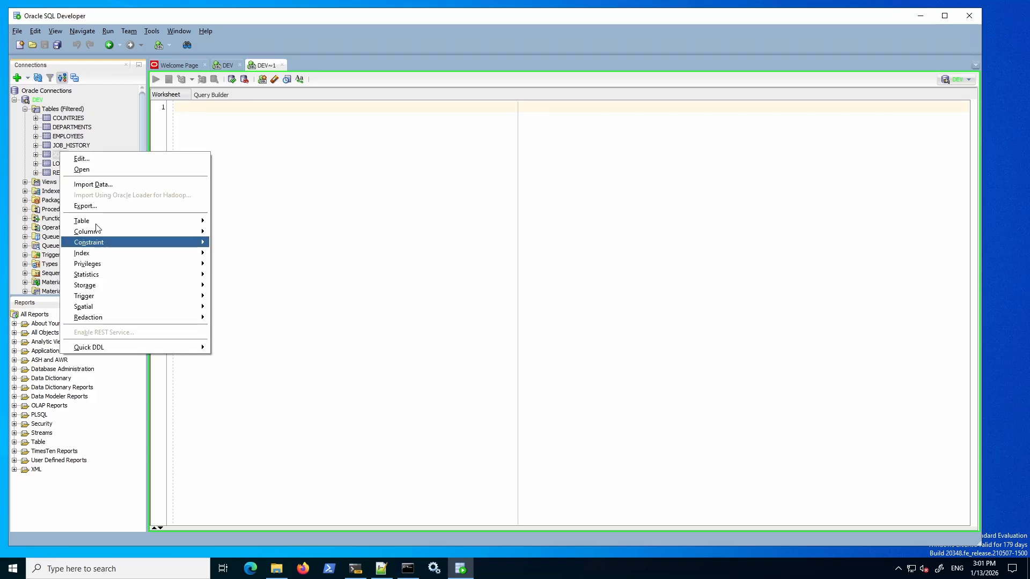
mouse_move(96, 224)
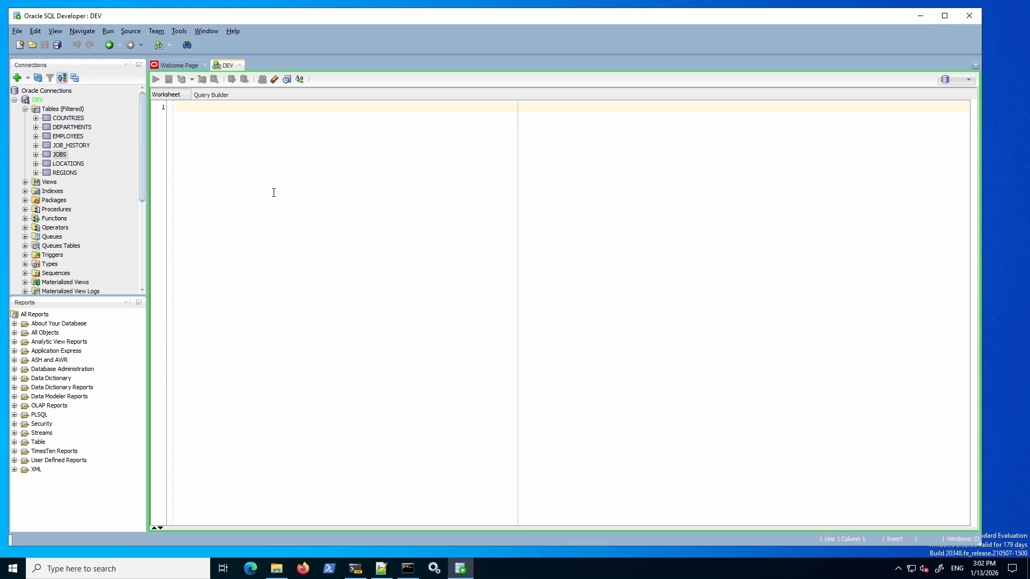
Run 'select * from jobs' in the DEV worksheet, returning all 19 job rows.
text(select * from jobs)
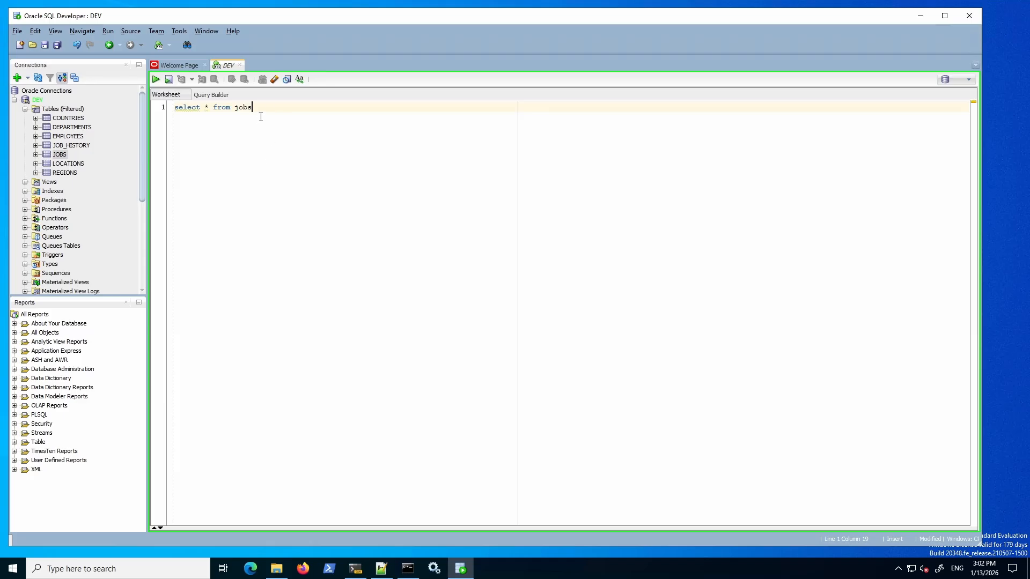
drag(261, 108, 173, 107)
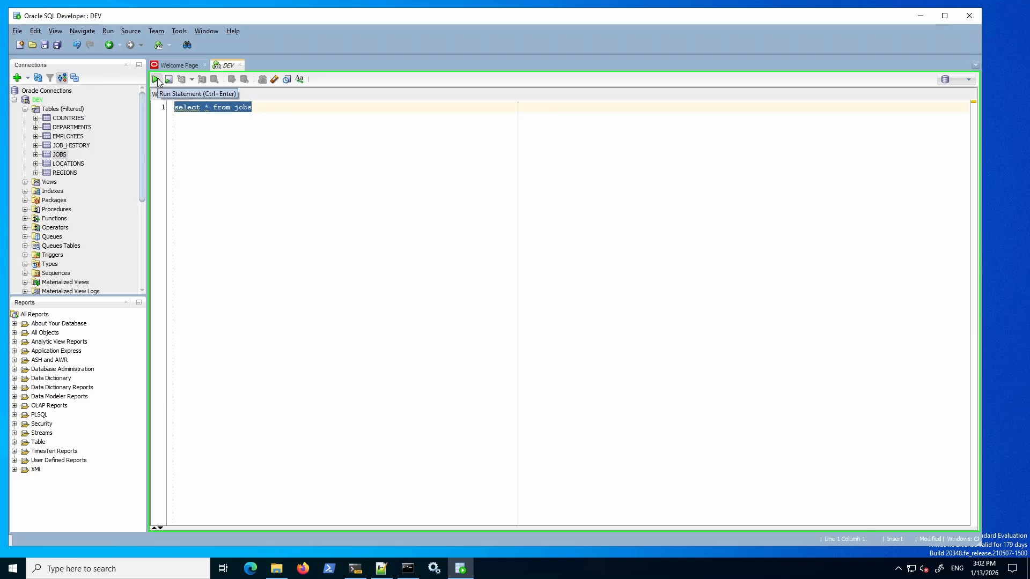
click(156, 81)
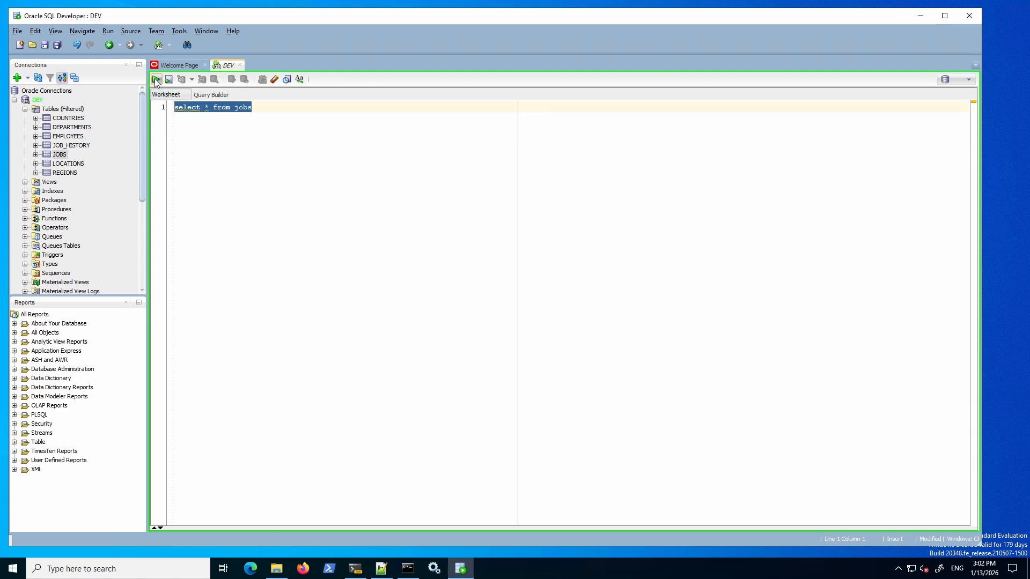
click(498, 308)
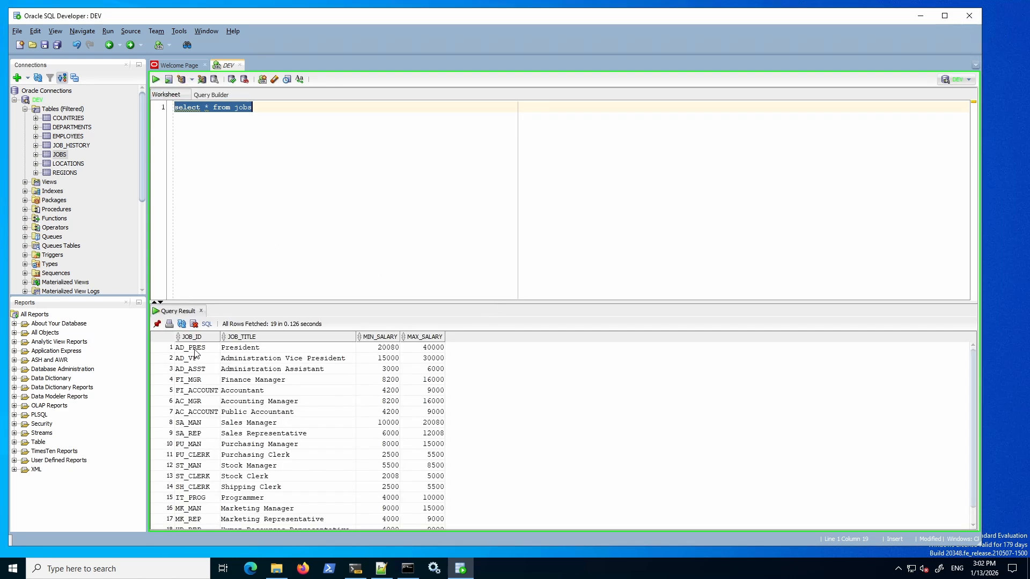
drag(194, 353, 409, 434)
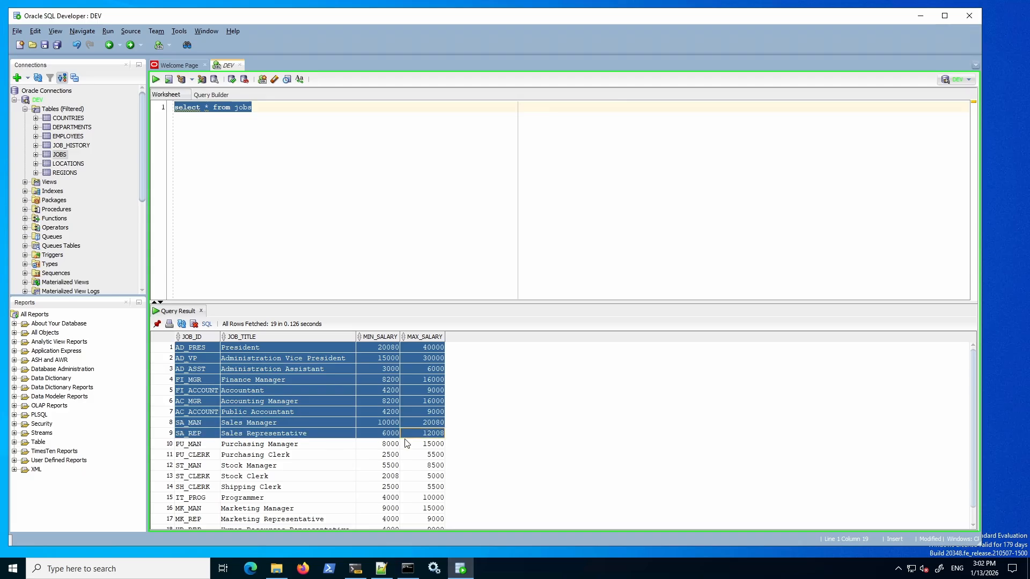
right_click(61, 155)
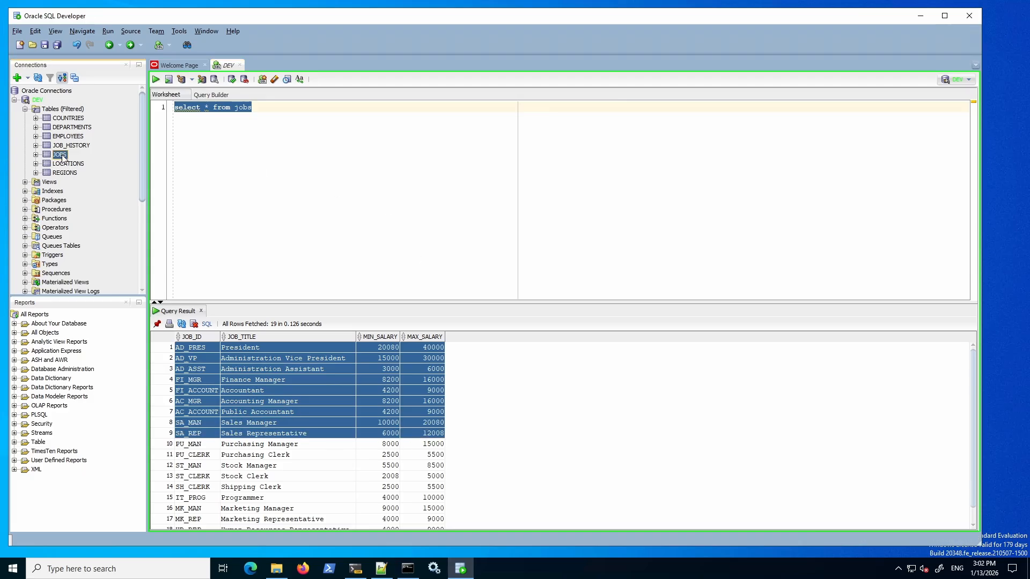
mouse_move(100, 224)
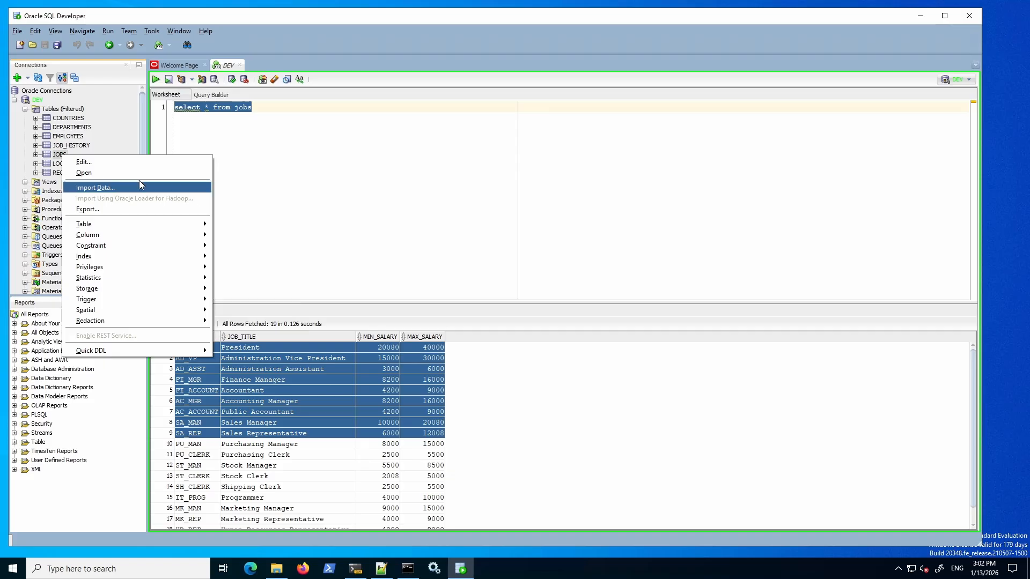
Open the JOBS table's Data view showing 19 rows, then collapse the DEV tree.
click(87, 172)
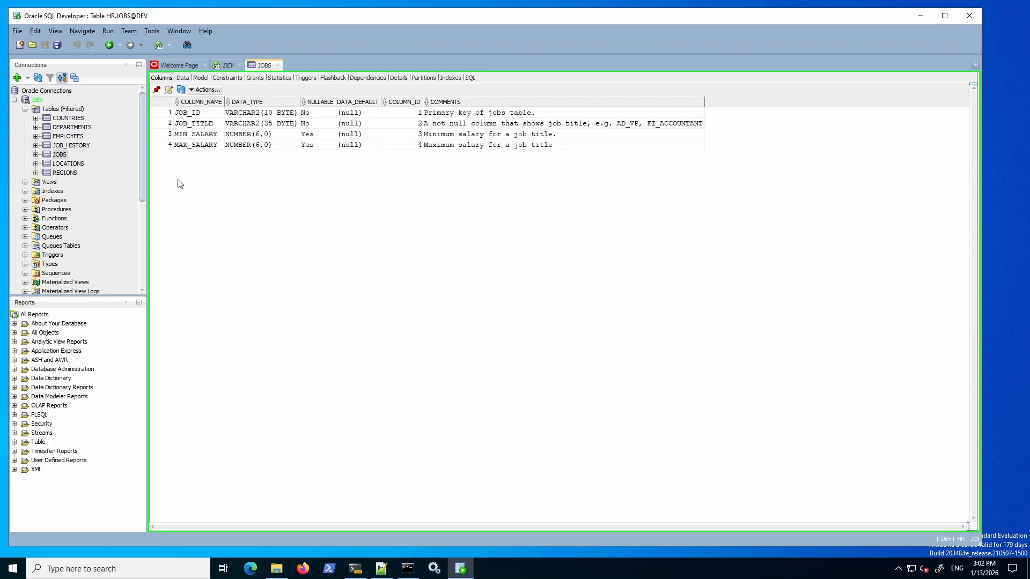
click(183, 78)
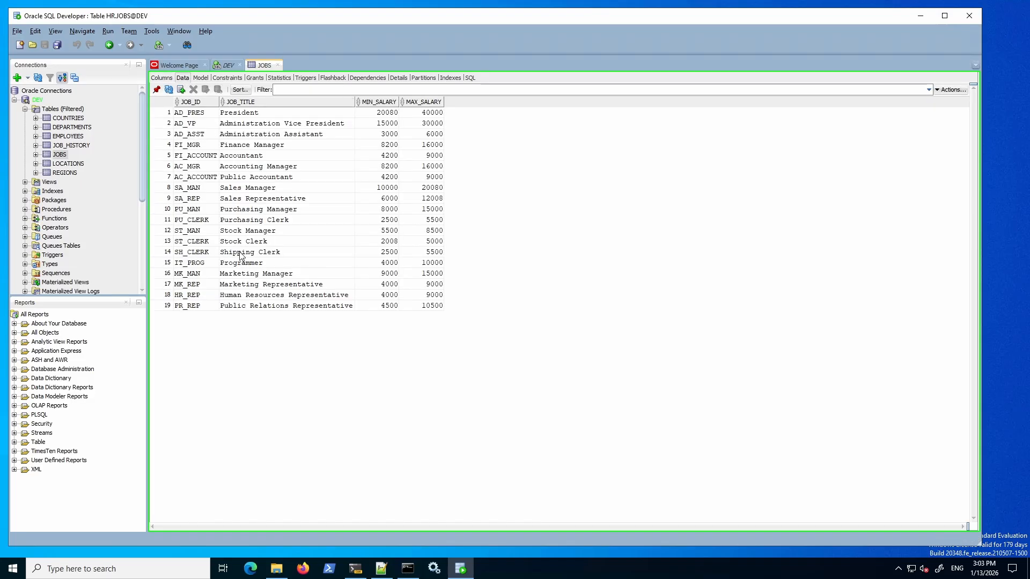
drag(179, 114, 419, 295)
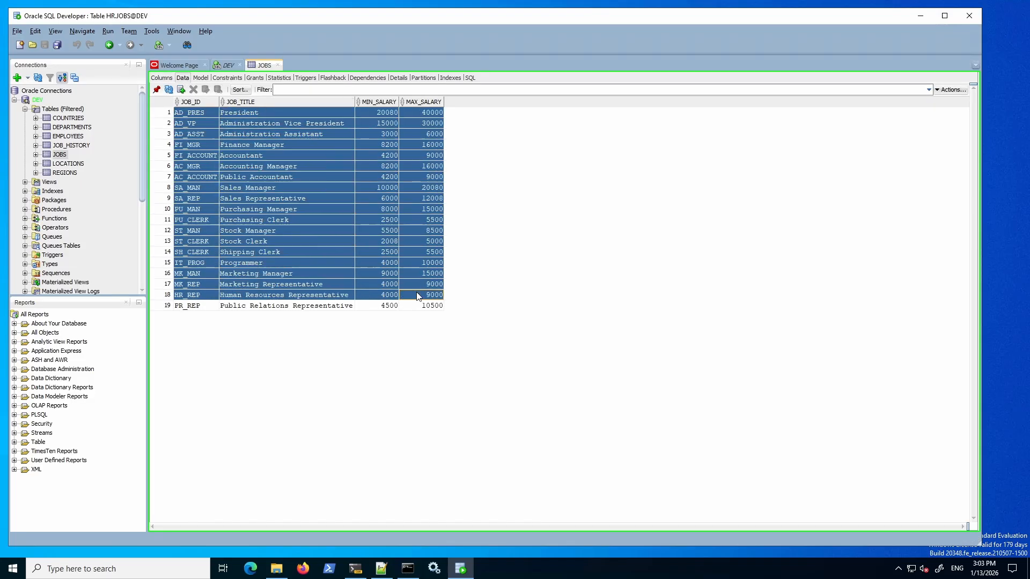
click(25, 108)
click(14, 100)
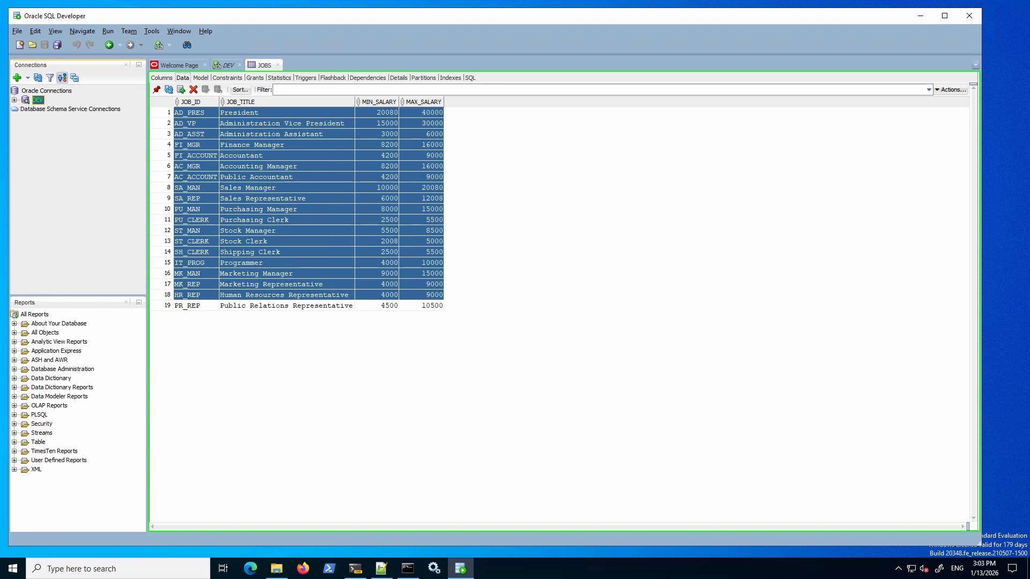
Start a red connection named DEV-Admin with username sys and its password.
click(17, 78)
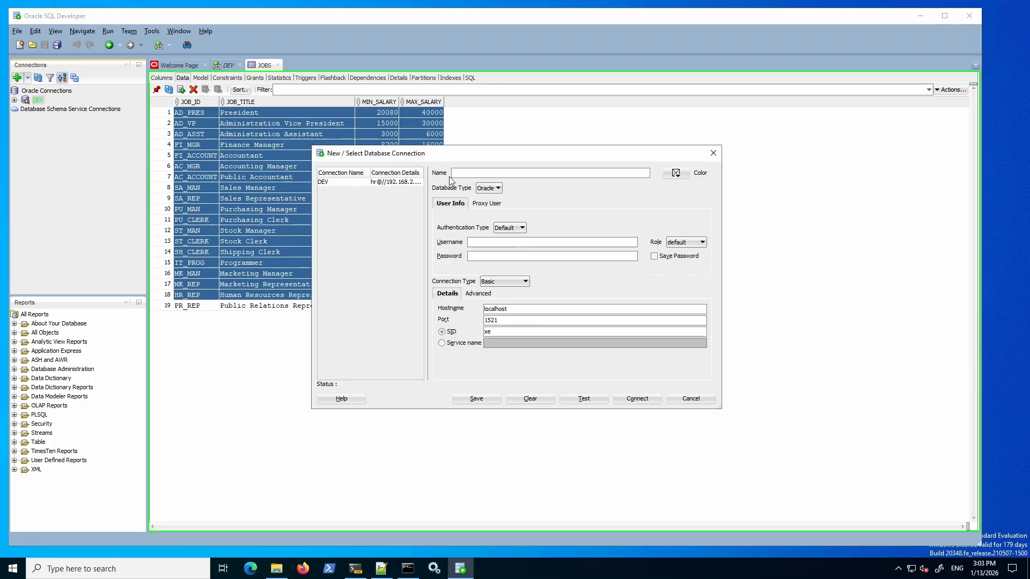
click(453, 172)
text(DEV-Admin)
click(676, 173)
click(699, 198)
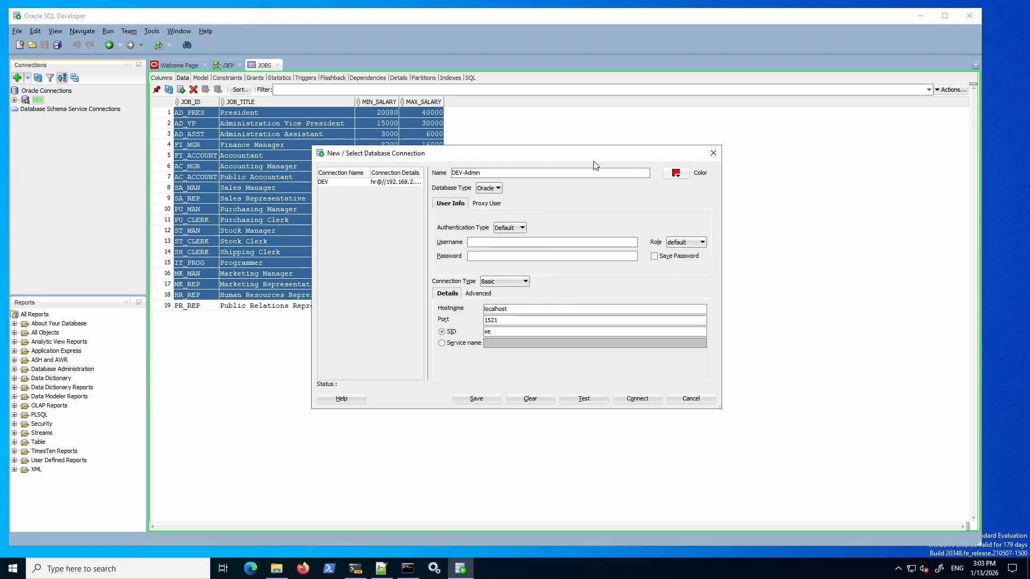
click(483, 242)
text(sys)
click(482, 256)
text(•••••••)
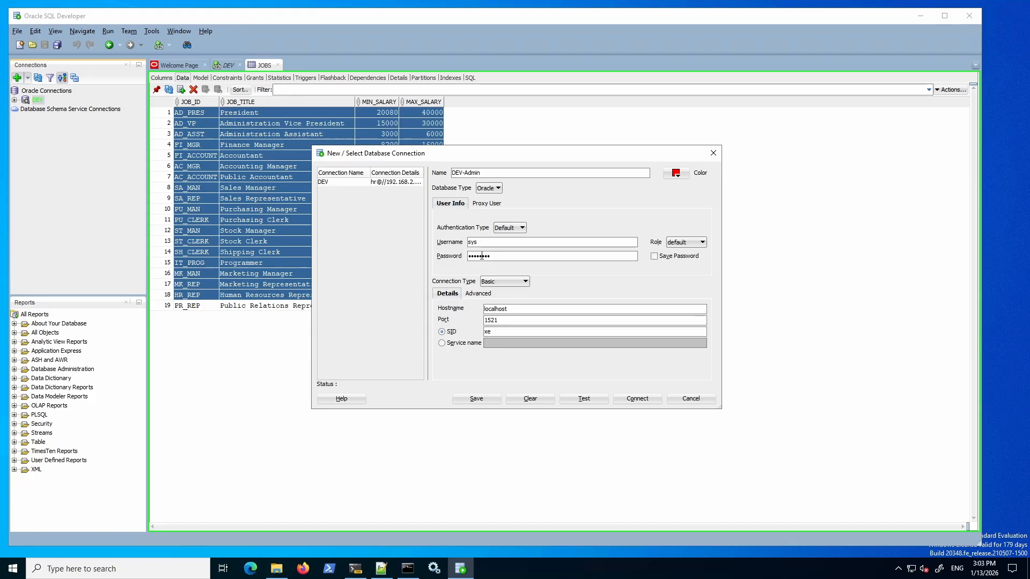
Set role SYSDBA, save password, host 192.168.2.215, service name DEVDB; test fails with ORA-01017.
click(703, 243)
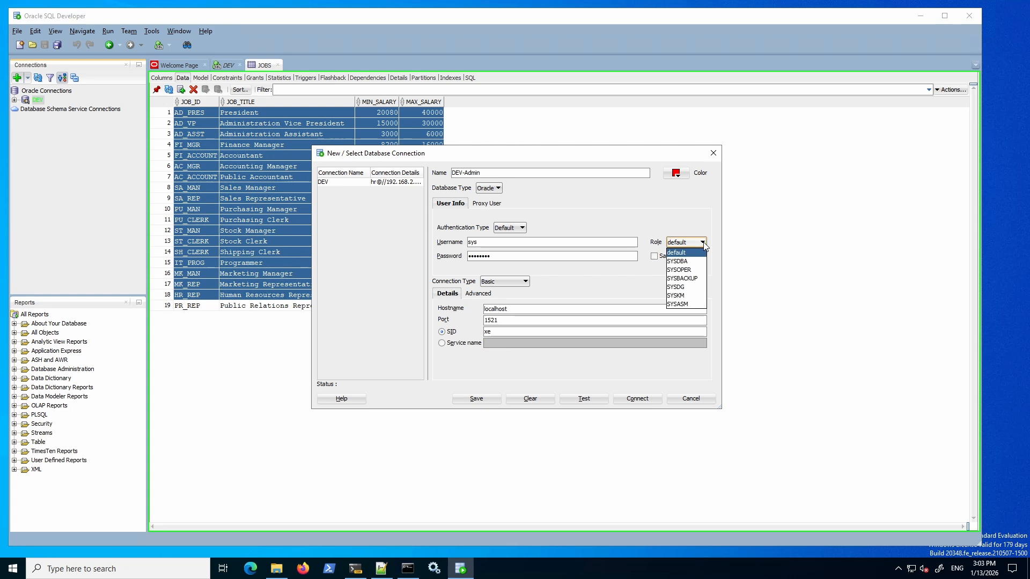
click(695, 262)
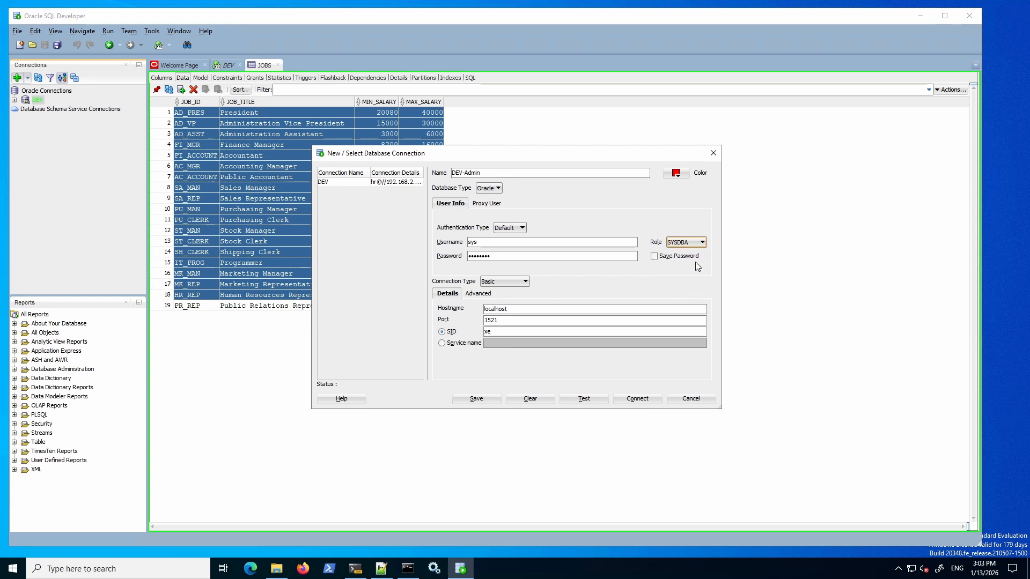
click(655, 256)
double_click(512, 309)
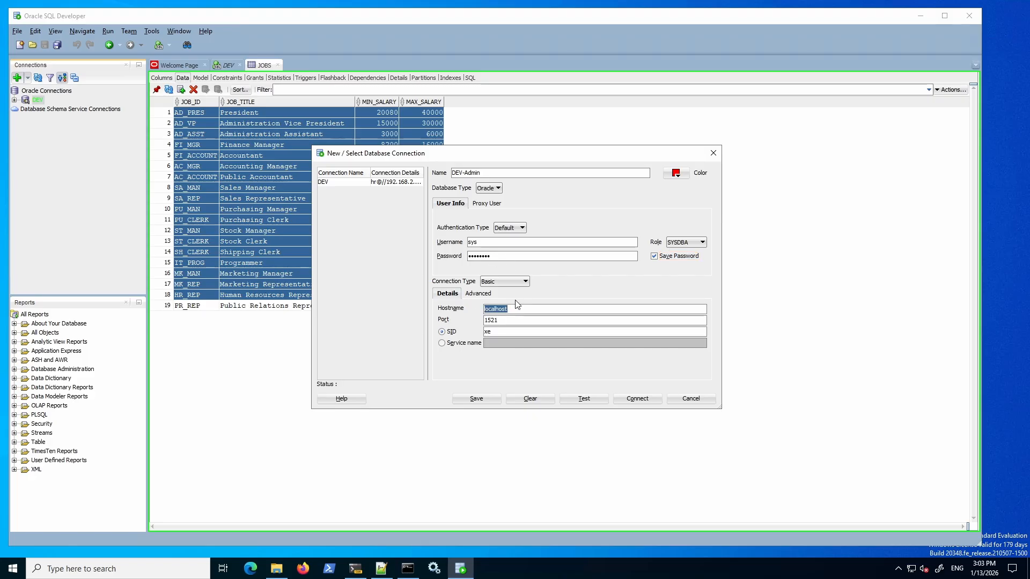
text(192.168.2.)
text(215)
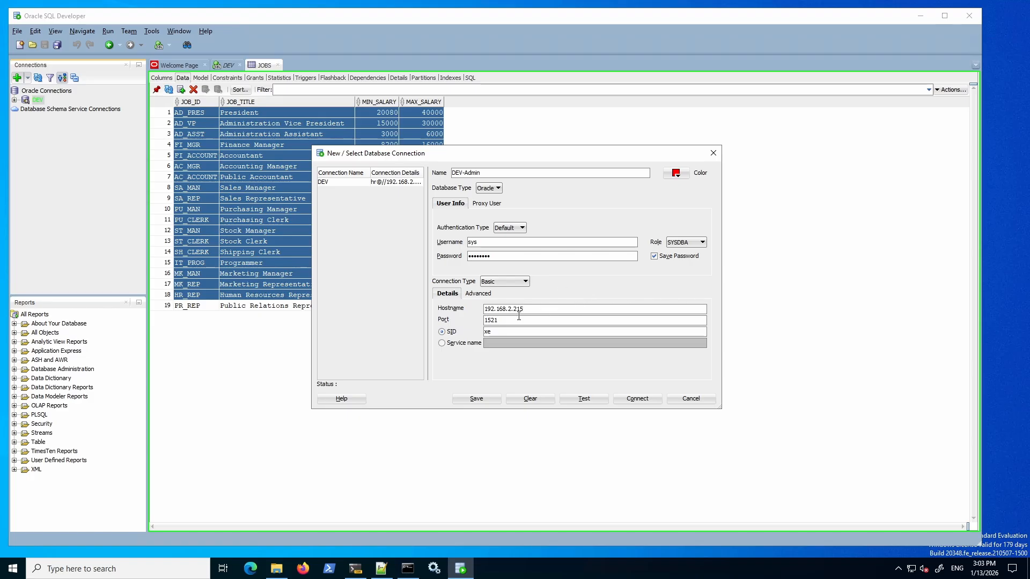
click(442, 344)
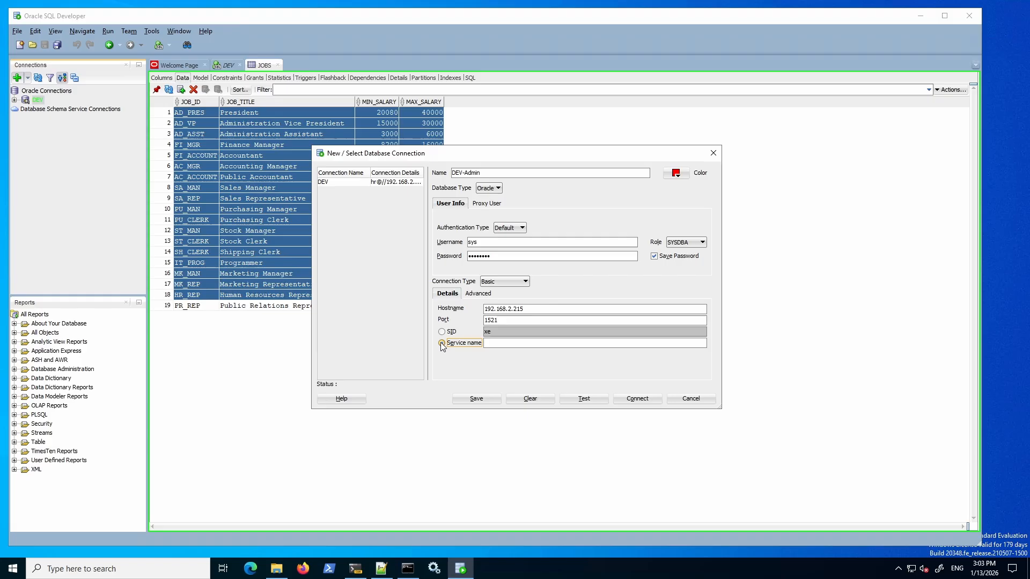
click(496, 341)
text(DEVDB)
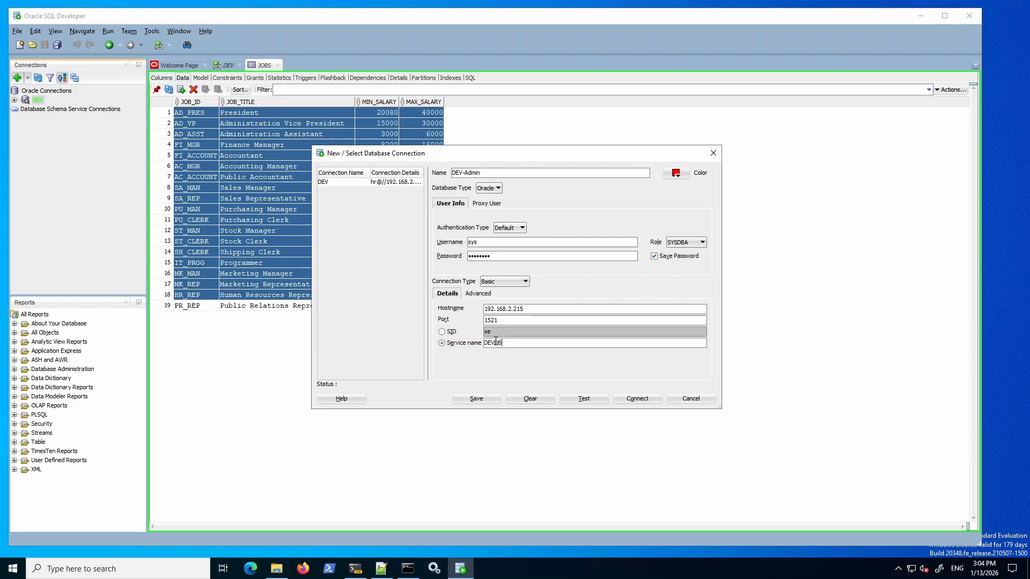
click(583, 400)
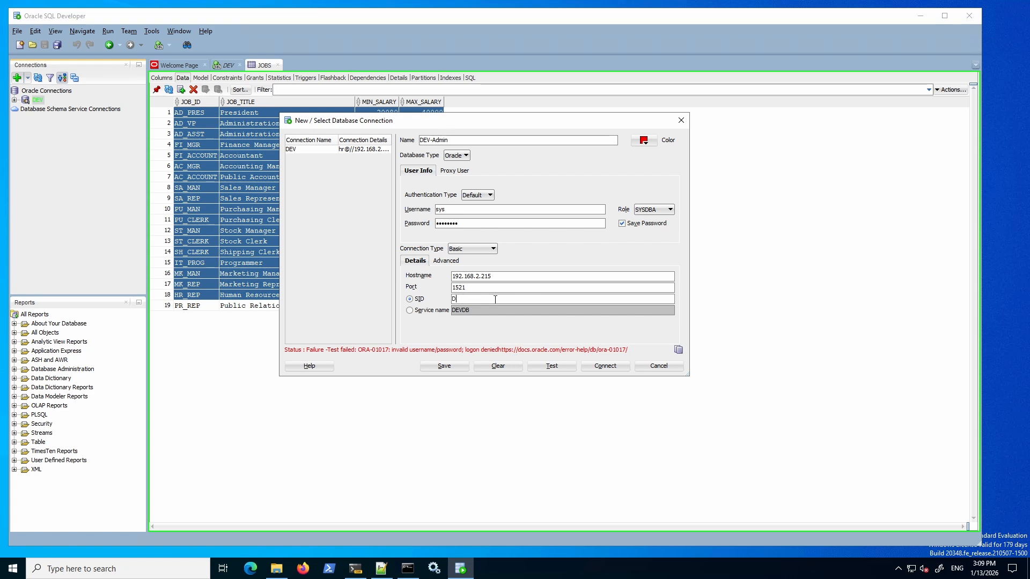
Switch to SID DEVDB, retype the sys password, retest successfully, and save DEV-Admin.
text(DEVDB)
click(444, 211)
click(547, 367)
drag(464, 223, 435, 223)
click(555, 369)
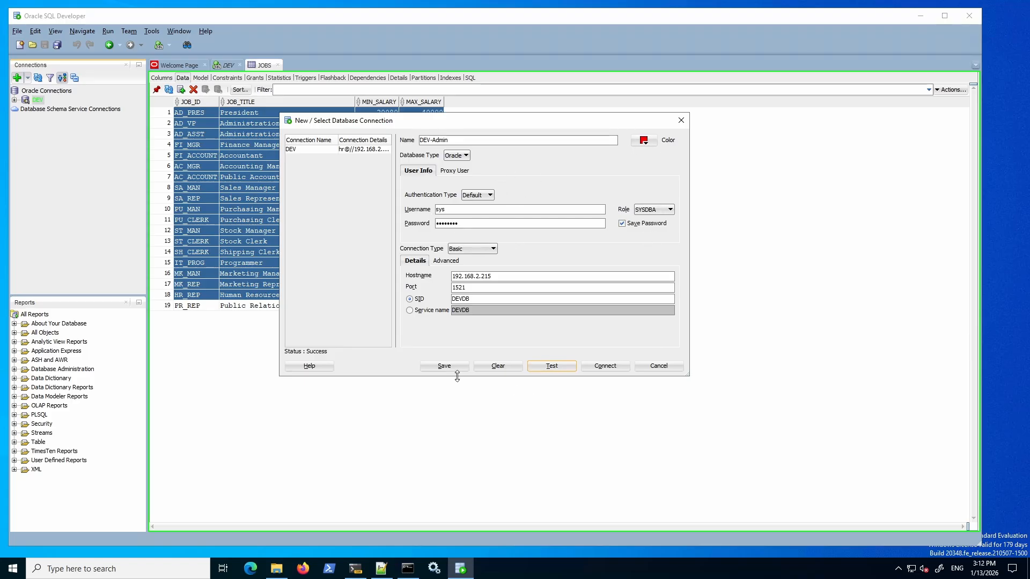
click(444, 366)
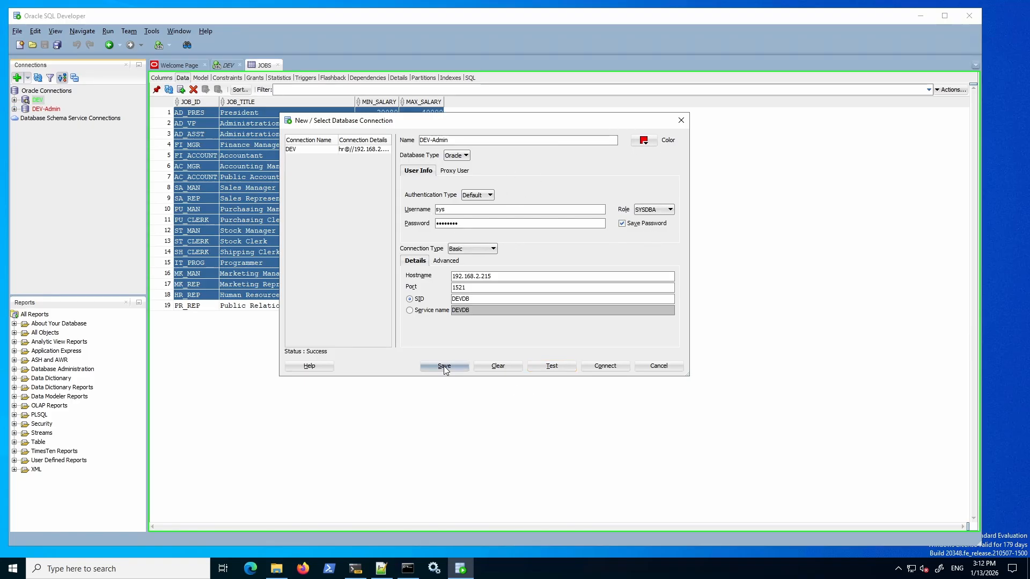
Connect as DEV-Admin and expand both the DEV-Admin and DEV object trees.
click(602, 367)
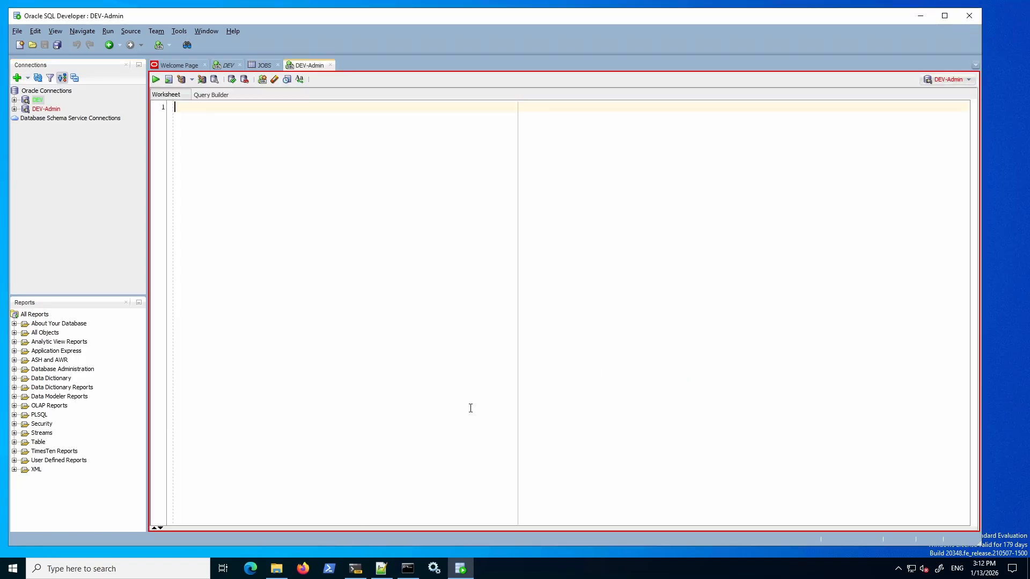
click(14, 109)
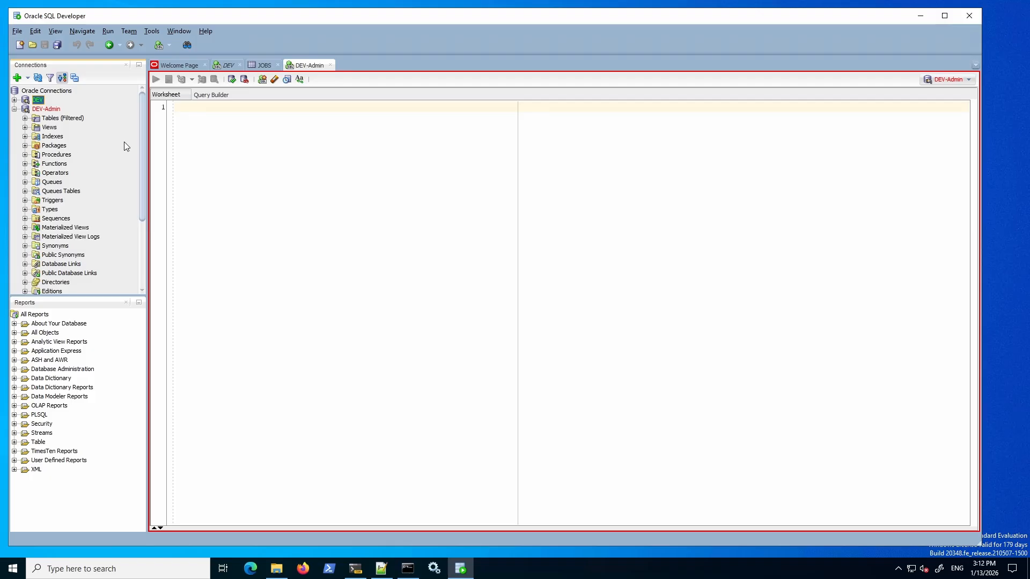
mouse_move(142, 132)
mouse_down()
mouse_move(143, 194)
mouse_move(138, 121)
mouse_up()
click(14, 100)
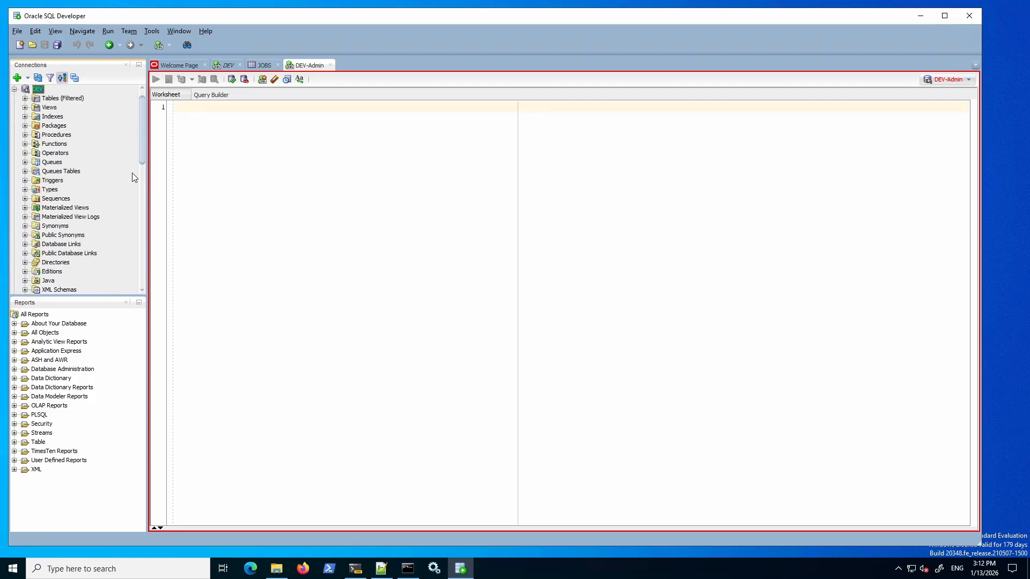
drag(141, 150, 138, 198)
scroll(138, 206, down, 2)
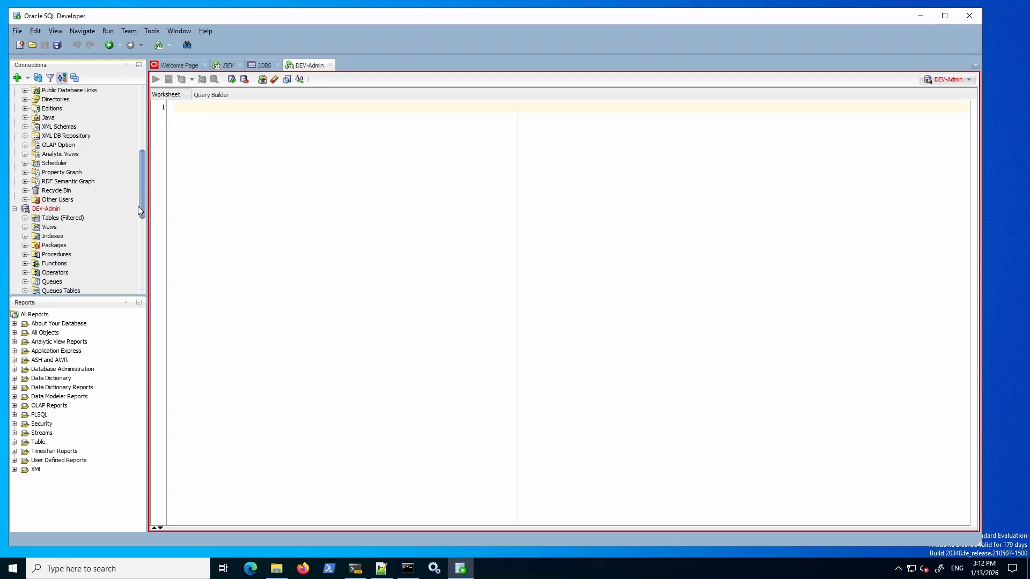
Expand Other Users and the DEV tables list, then open the DEV connection's properties.
click(24, 196)
click(57, 197)
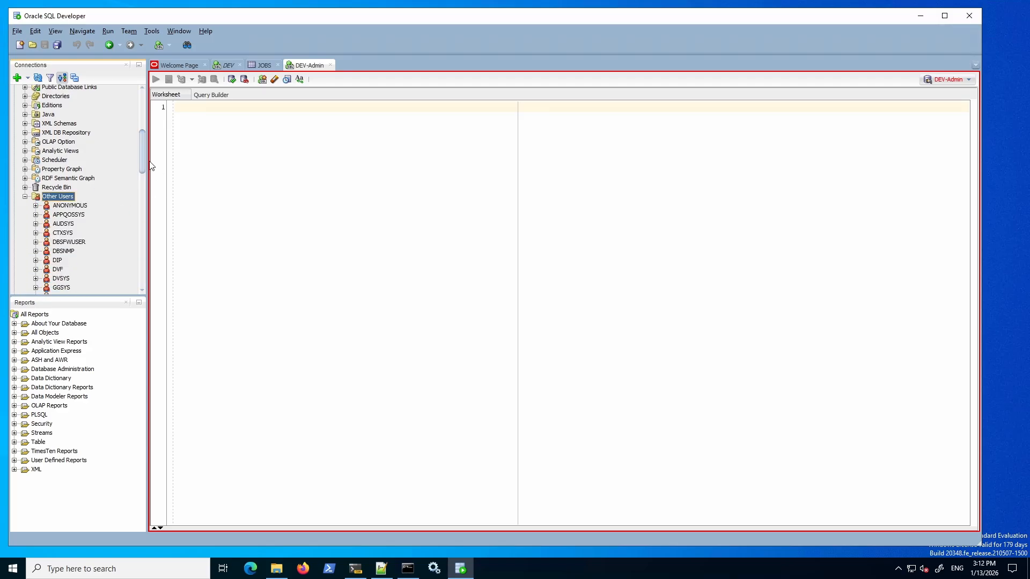
drag(142, 158, 157, 95)
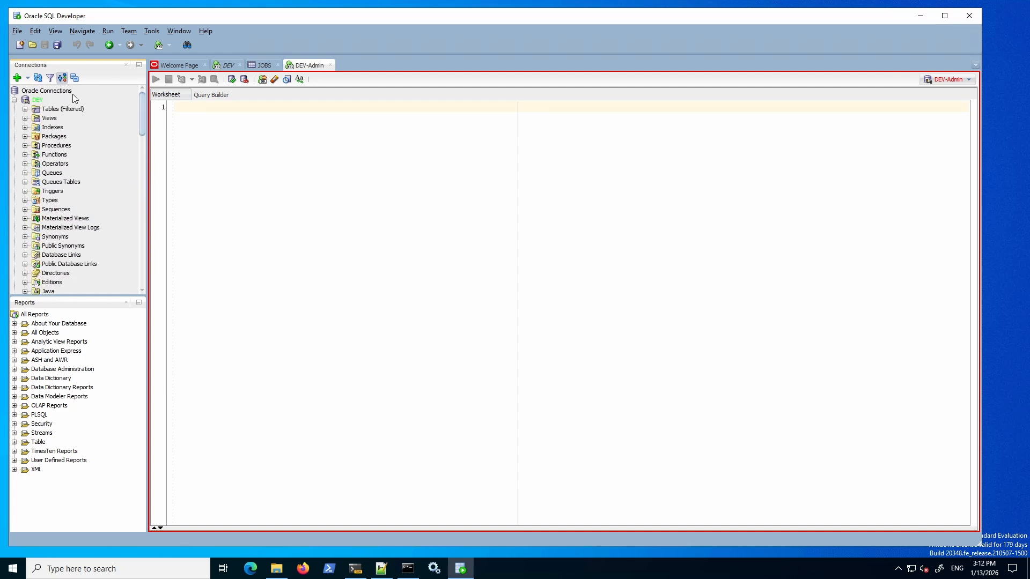
click(25, 109)
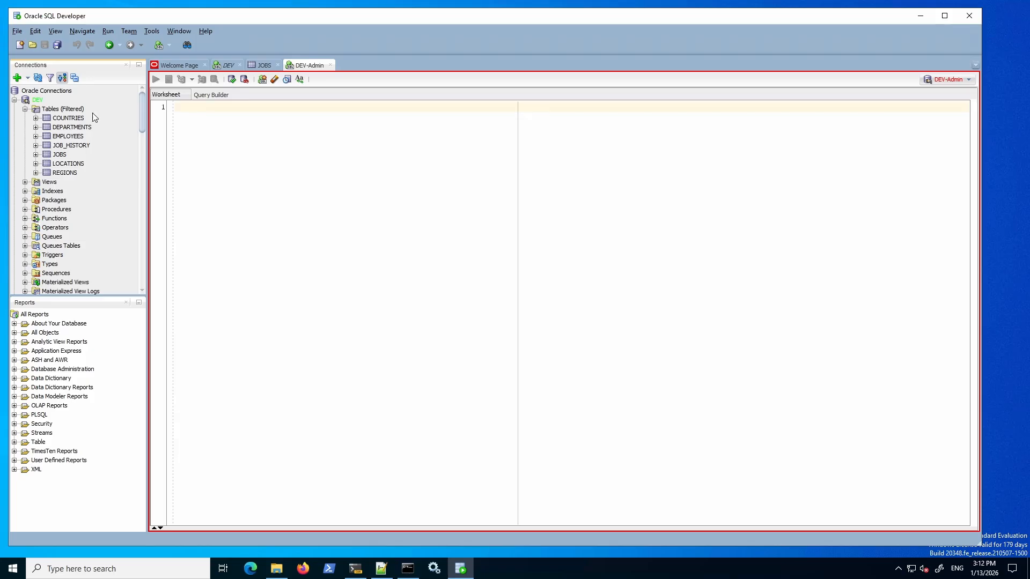
right_click(37, 100)
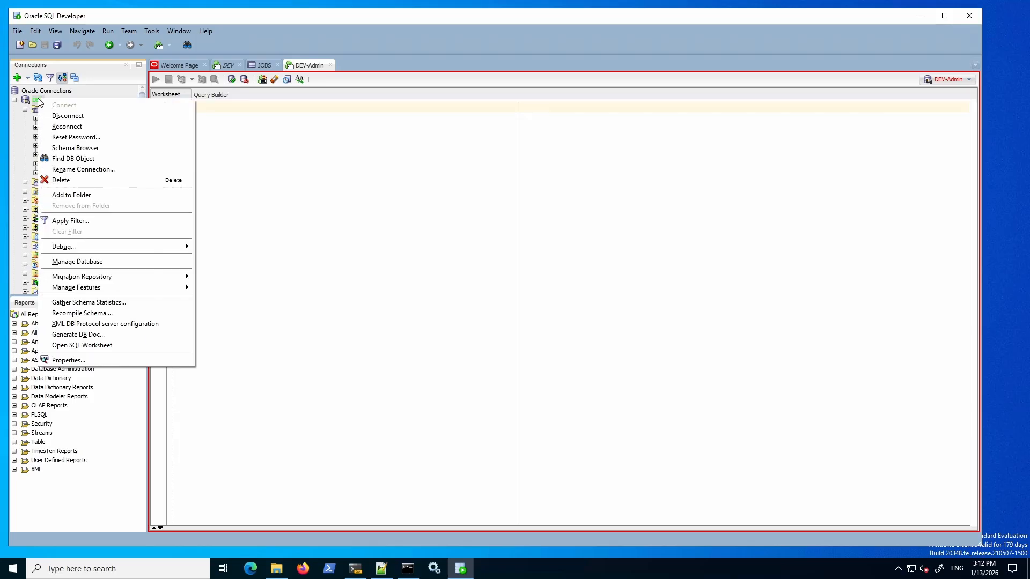
click(89, 359)
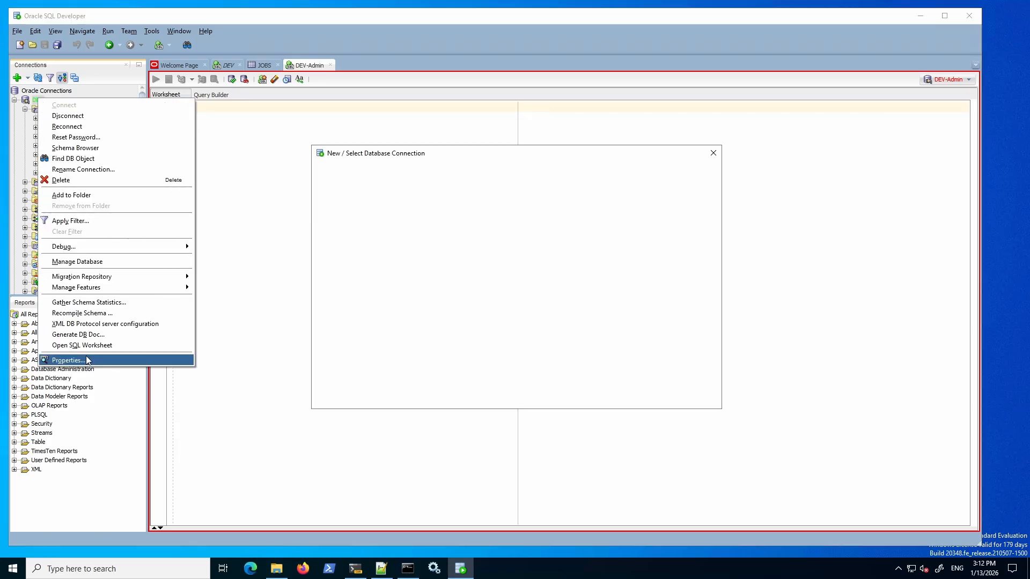